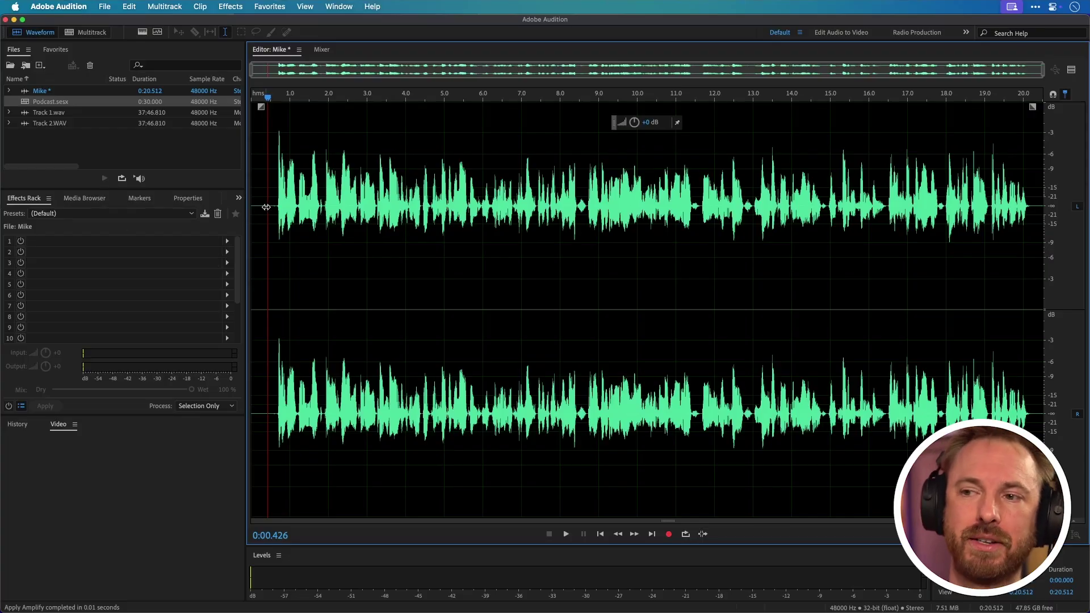
- Place the playhead at about 0:00.44, just before the speech begins, and test starting and stopping playback
{"action": "left_click_drag", "start_coordinate": [266, 207], "coordinate": [269, 205]}
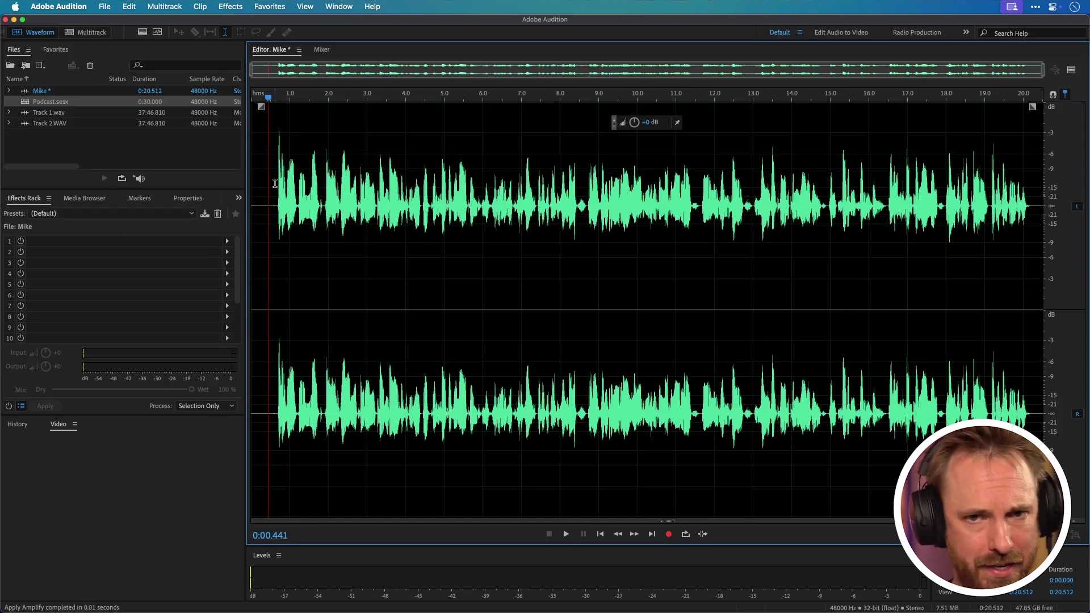
{"action": "key", "text": "space"}
{"action": "key", "text": "space"}
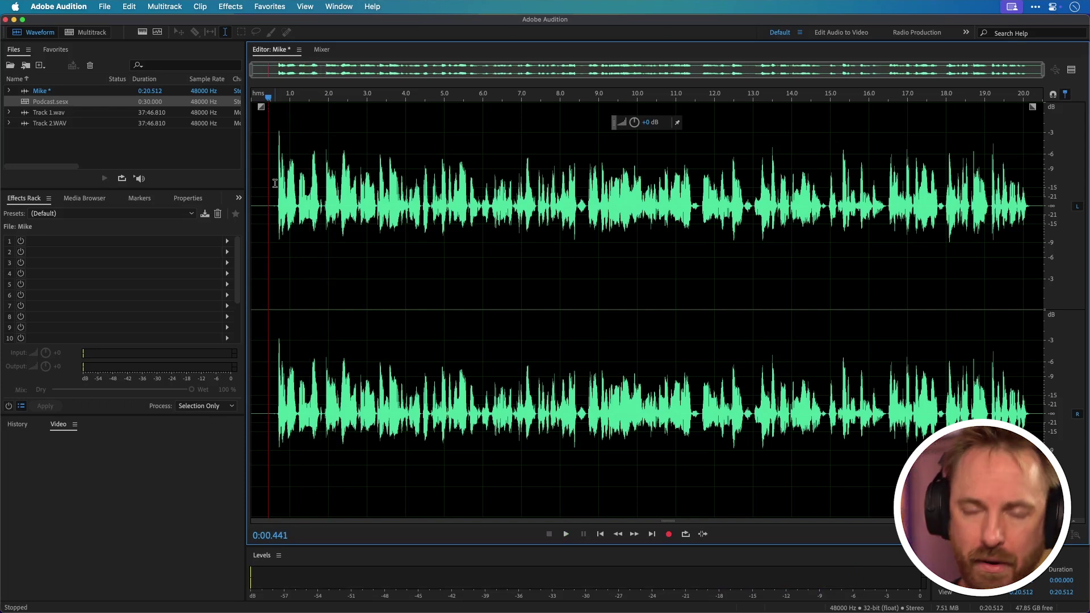
{"action": "key", "text": "space"}
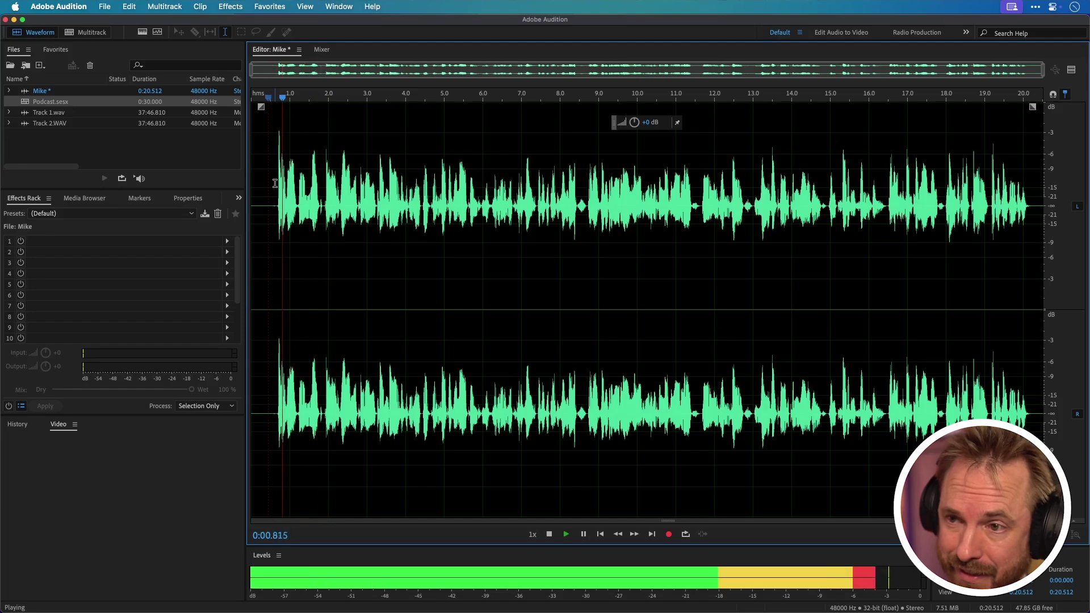
{"action": "key", "text": "space"}
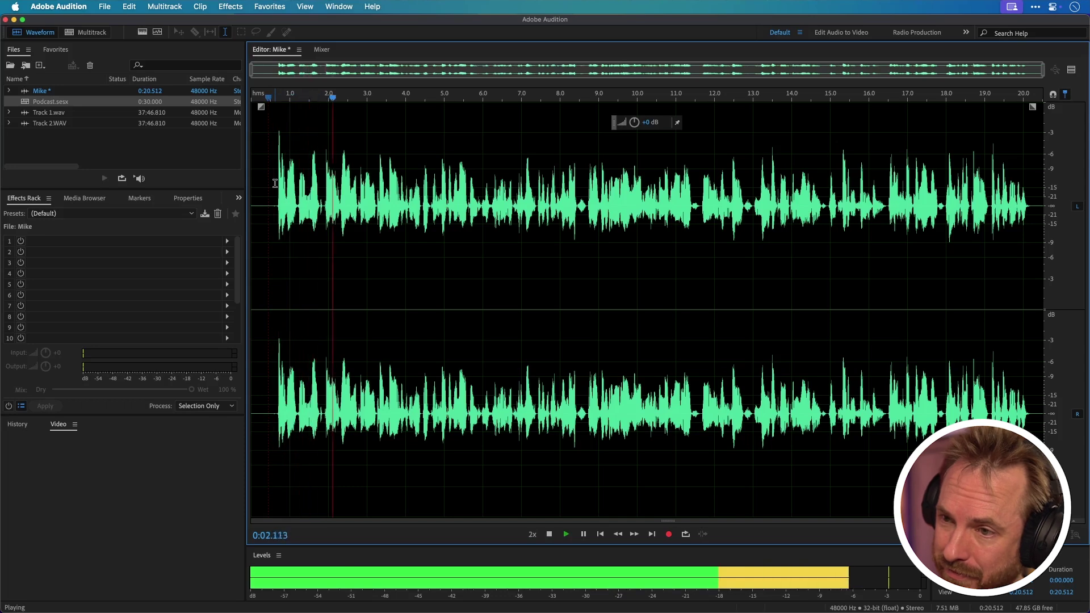
- Play the recording at increasing shuttle speeds up to 3x, and also shuttle it backward before stopping
{"action": "key", "text": "l"}
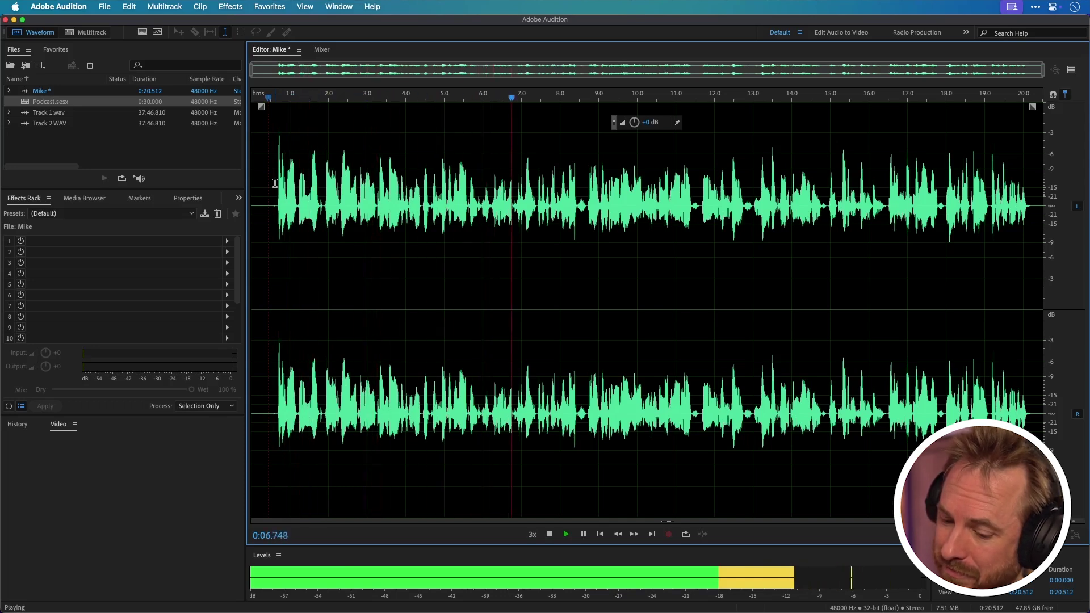
{"action": "key", "text": "space"}
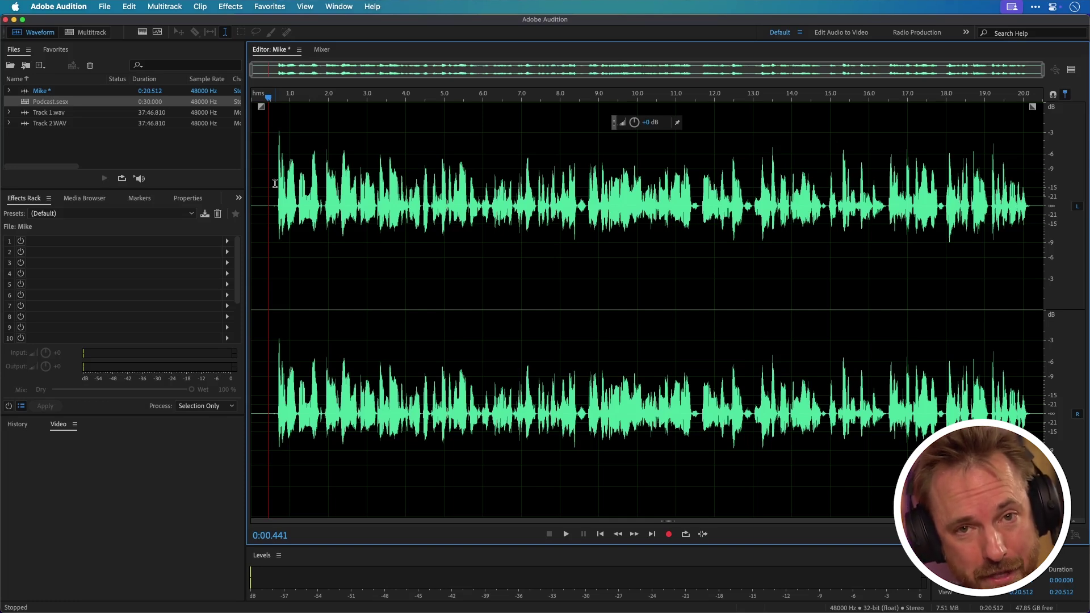
{"action": "key", "text": "l"}
{"action": "key", "text": "l"}
{"action": "key", "text": "l"}
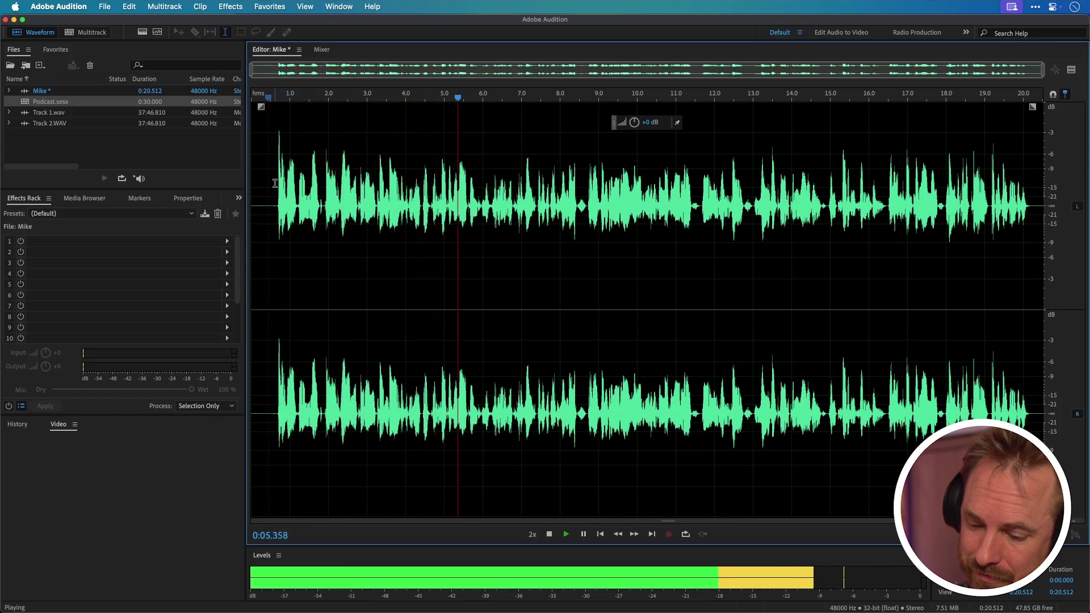
{"action": "key", "text": "j"}
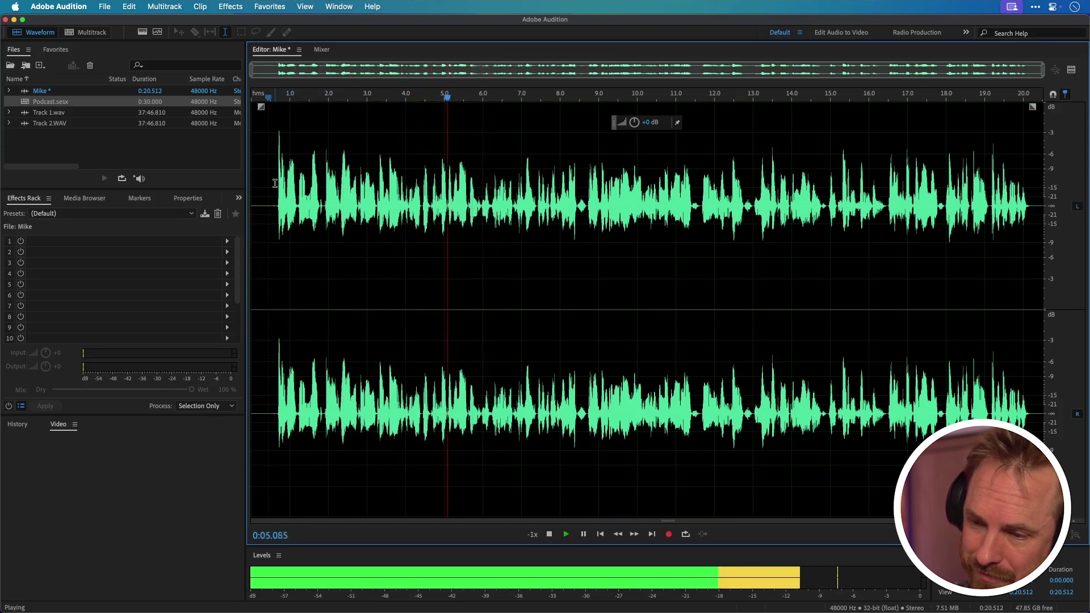
{"action": "key", "text": "k"}
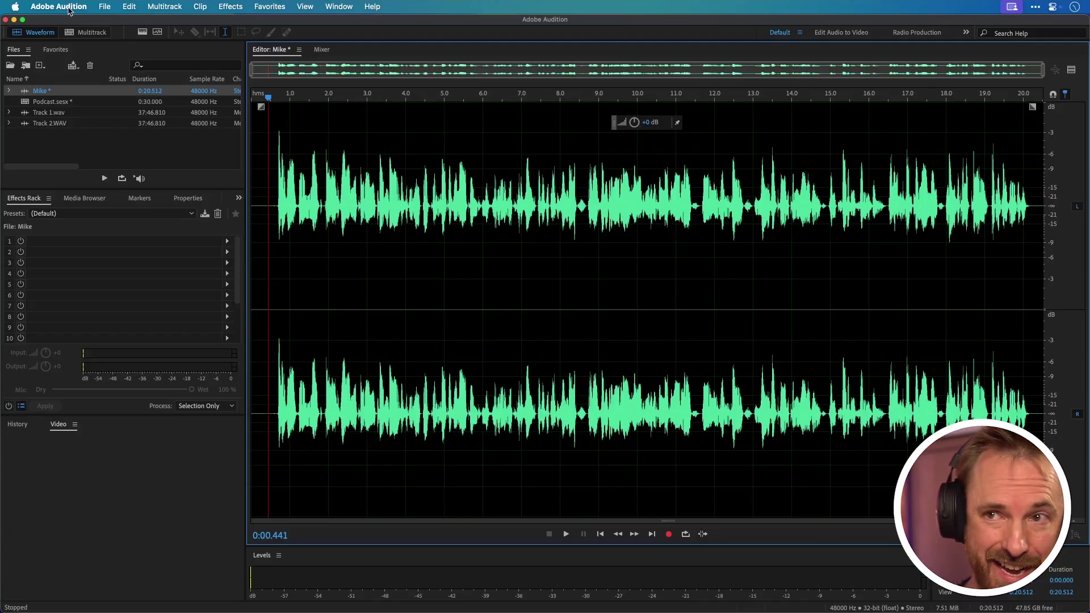
- Set the JKL Shuttle Speed to Half Speed (0.5x) in the Playback and Recording preferences
{"action": "left_click", "coordinate": [69, 7]}
{"action": "mouse_move", "coordinate": [82, 40]}
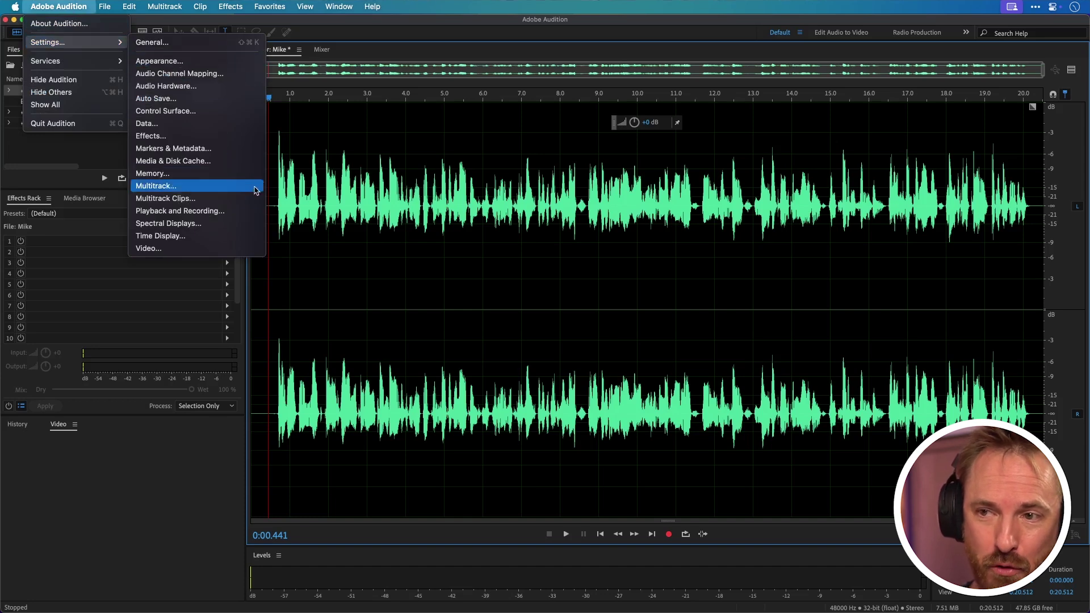
{"action": "left_click", "coordinate": [187, 211]}
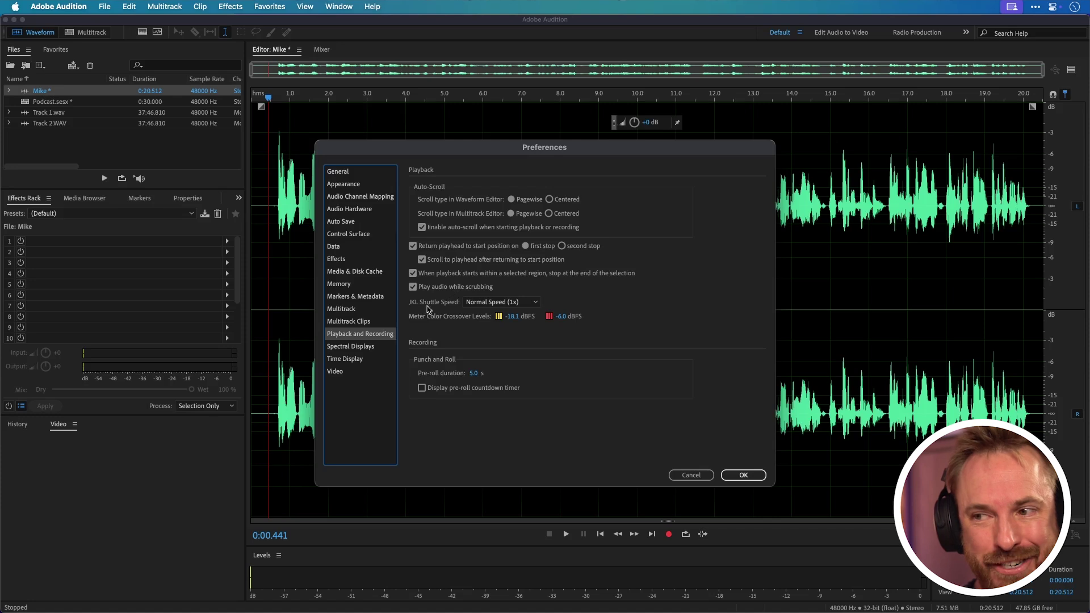
{"action": "left_click", "coordinate": [484, 302]}
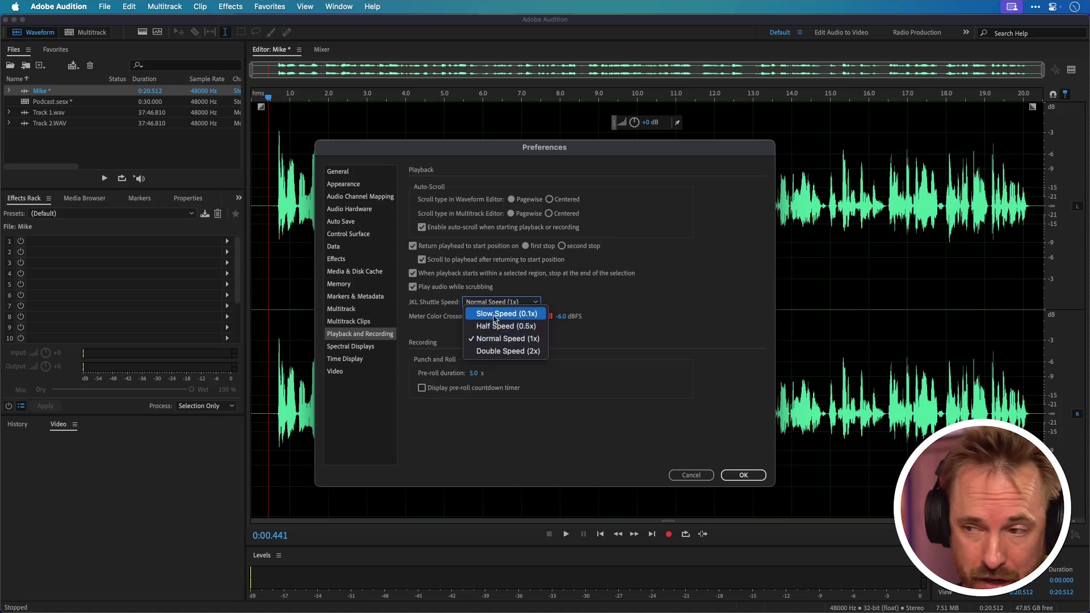
{"action": "left_click", "coordinate": [496, 327]}
{"action": "left_click", "coordinate": [744, 475]}
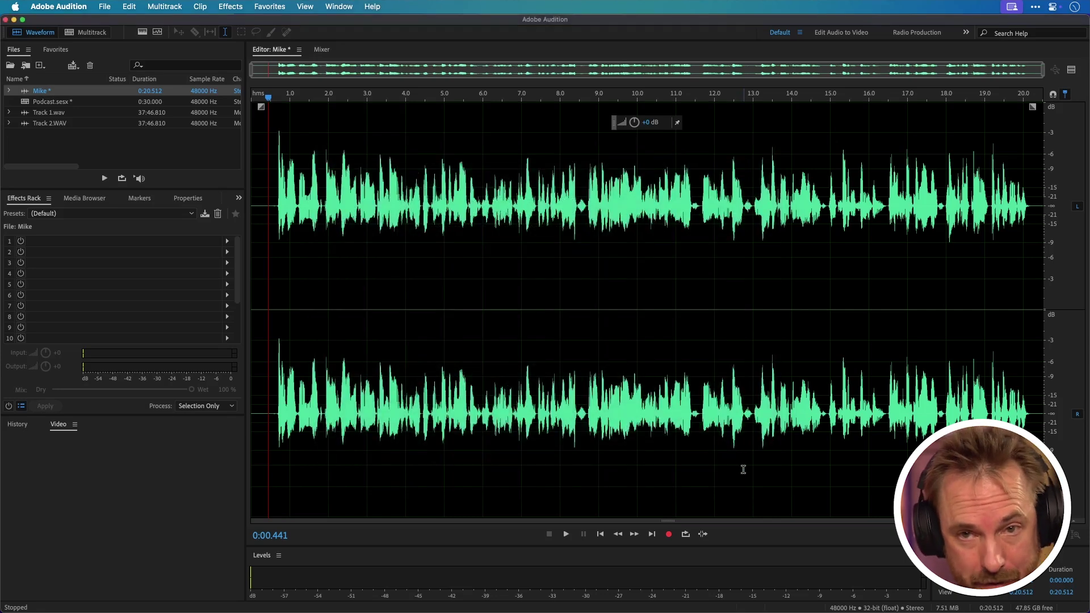
- Shuttle the recording forward through 1x, 1.5x and 2x, and stop playback
{"action": "key", "text": "l"}
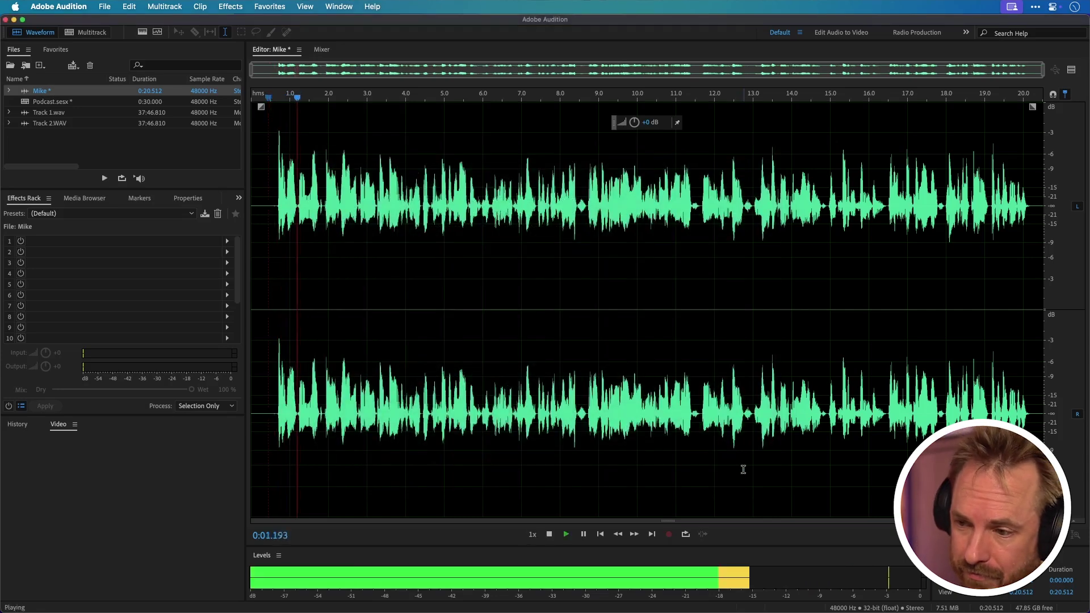
{"action": "key", "text": "l"}
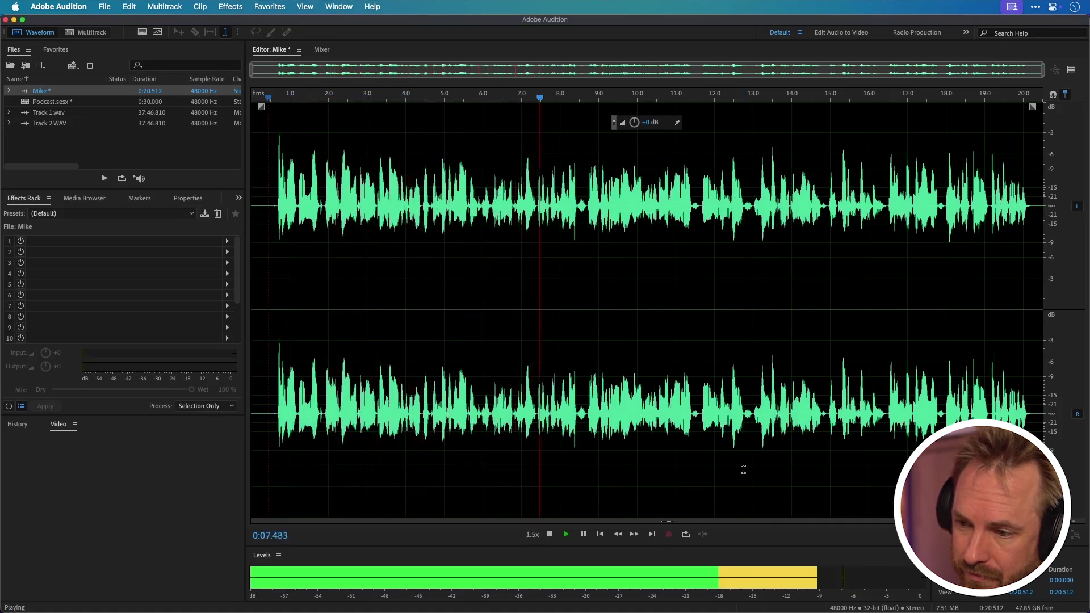
{"action": "key", "text": "l"}
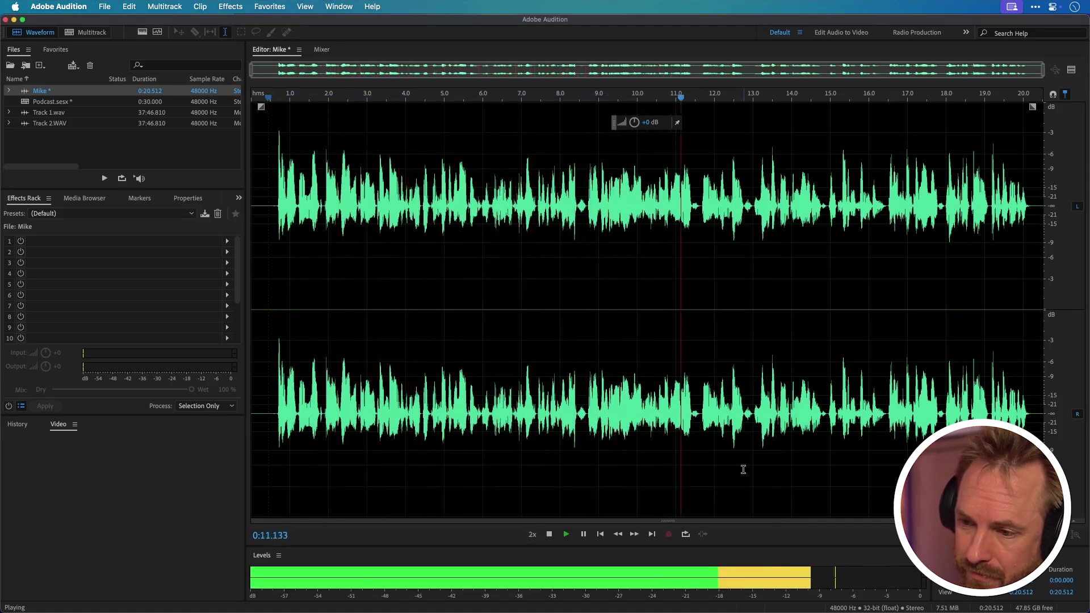
{"action": "key", "text": "space"}
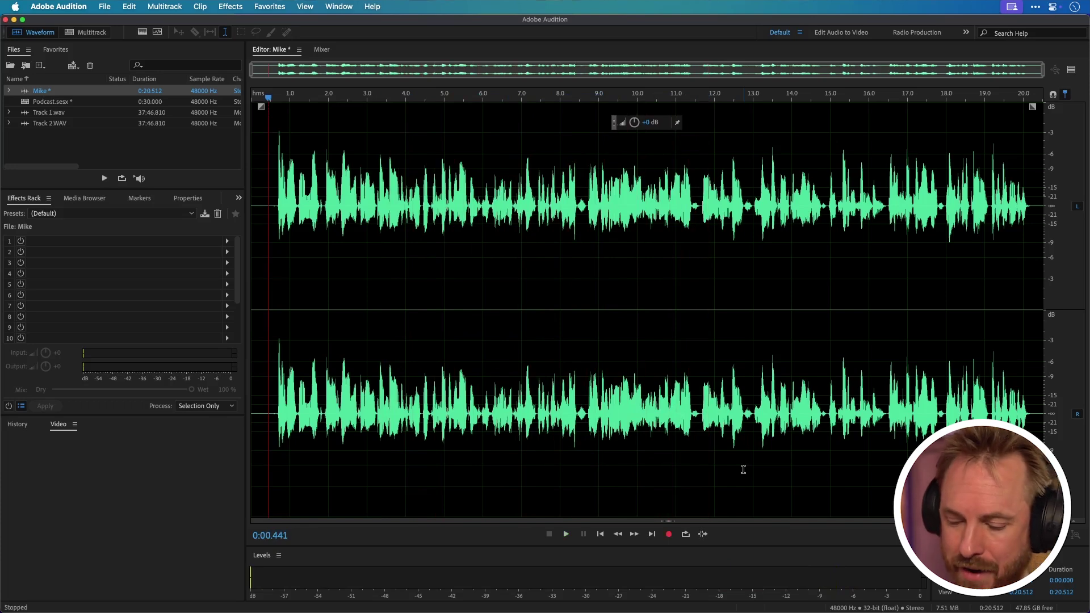
- Set the JKL Shuttle Speed preference to Slow Speed (0.1x)
{"action": "key", "text": "super+comma"}
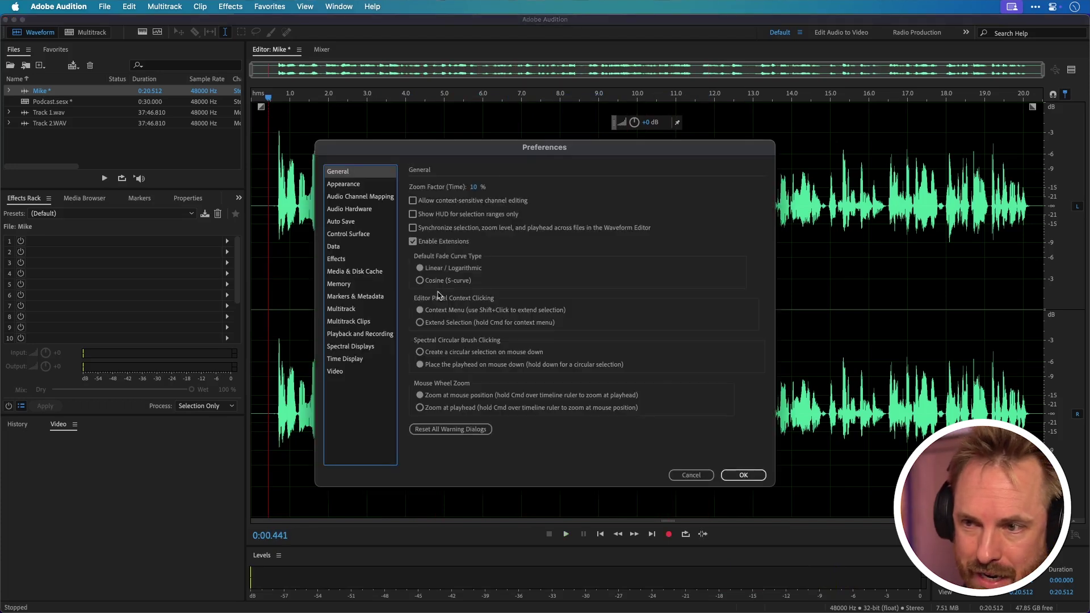
{"action": "left_click", "coordinate": [381, 335]}
{"action": "left_click", "coordinate": [514, 302]}
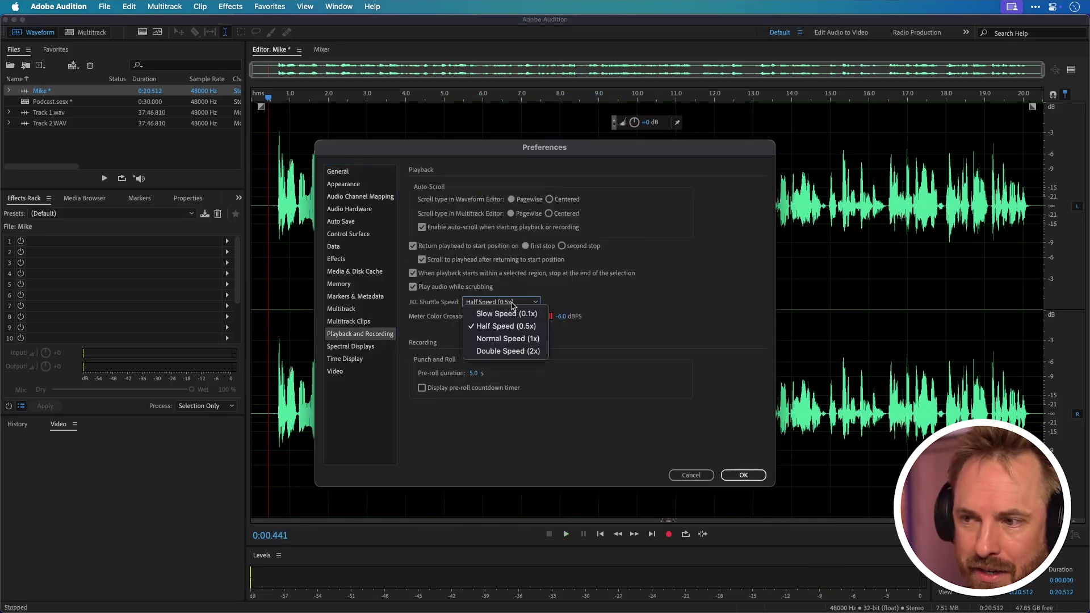
{"action": "left_click", "coordinate": [514, 311]}
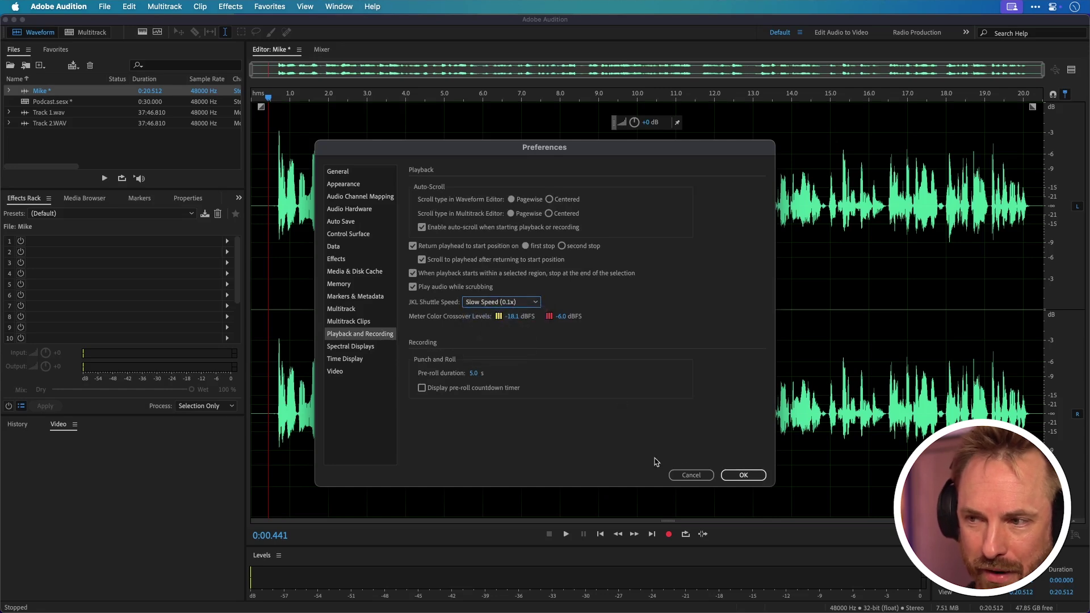
{"action": "left_click", "coordinate": [735, 475]}
- Shuttle the recording forward, raising the speed in 0.1x increments from 0.1x to past 1.9x
{"action": "key", "text": "l"}
{"action": "key", "text": "l"}
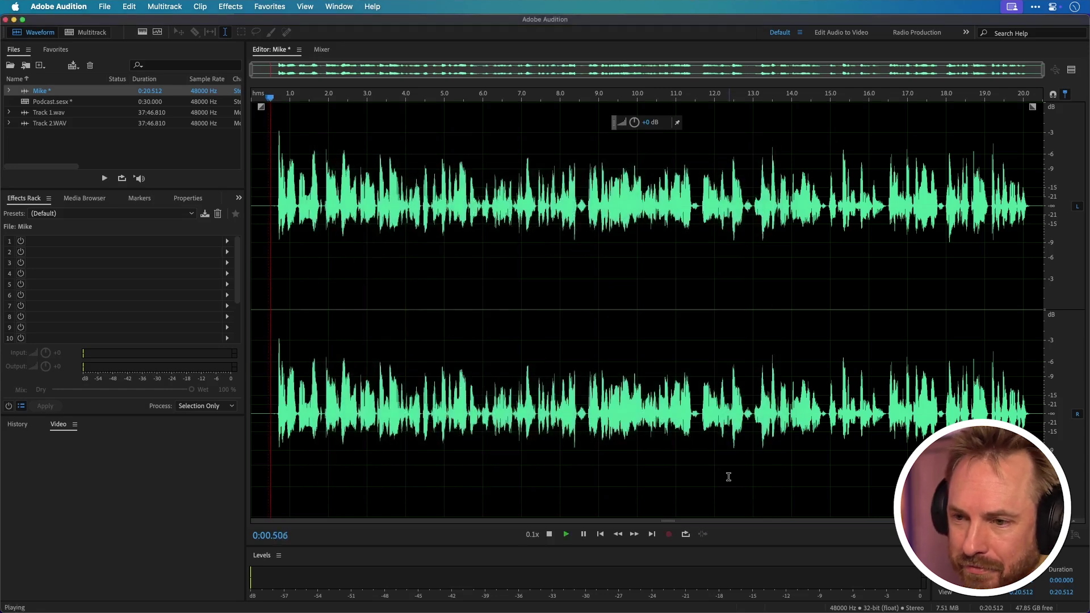
{"action": "key", "text": "l"}
{"action": "key", "text": "l"}
{"action": "key", "text": "l"}
{"action": "key", "text": "l"}
{"action": "key", "text": "l"}
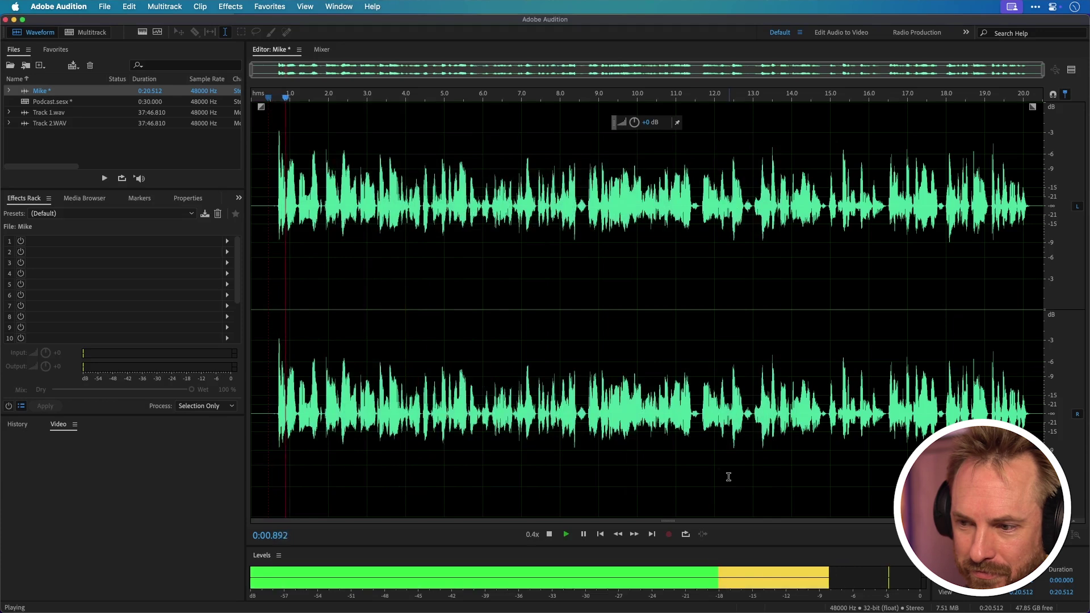
{"action": "key", "text": "l"}
{"action": "key", "text": "l"}
{"action": "key", "text": "l"}
{"action": "key", "text": "l"}
{"action": "key", "text": "l"}
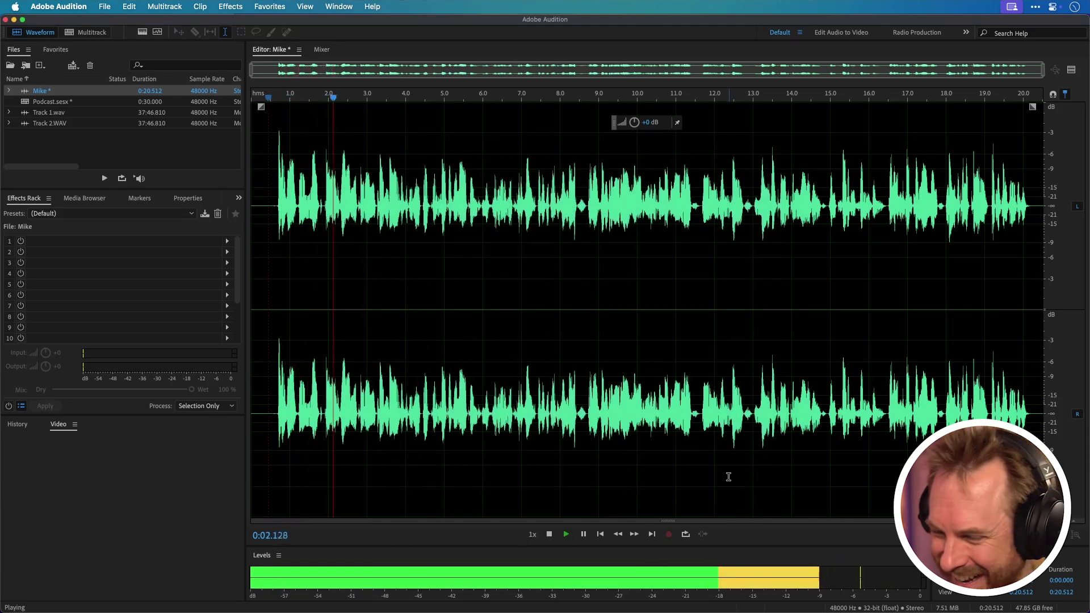
{"action": "key", "text": "l"}
{"action": "key", "text": "l"}
{"action": "key", "text": "l"}
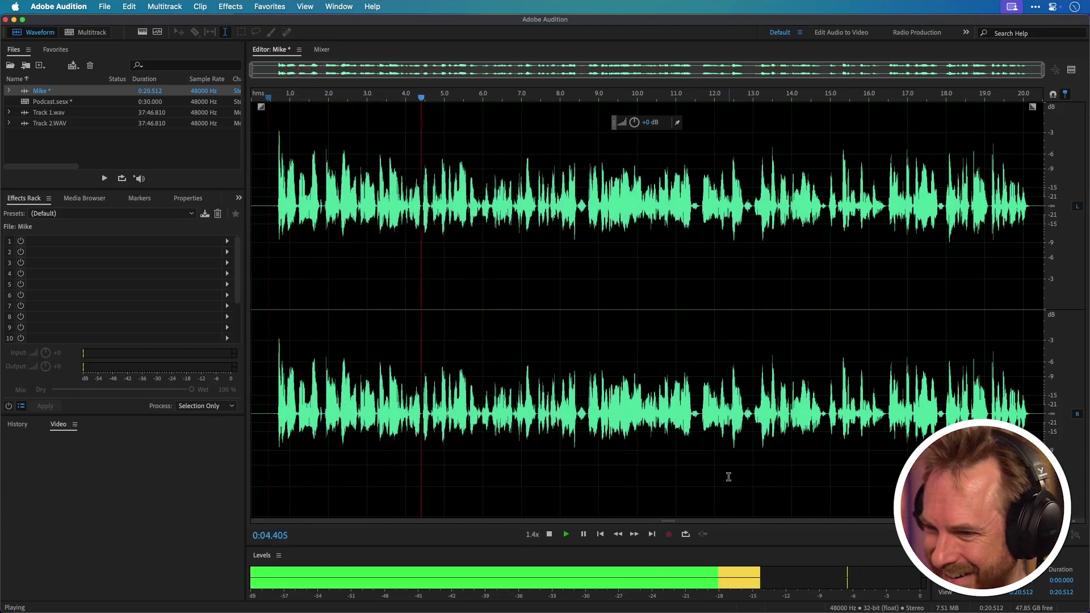
{"action": "key", "text": "l"}
{"action": "key", "text": "l"}
{"action": "key", "text": "l"}
{"action": "key", "text": "l"}
{"action": "key", "text": "l"}
{"action": "key", "text": "l"}
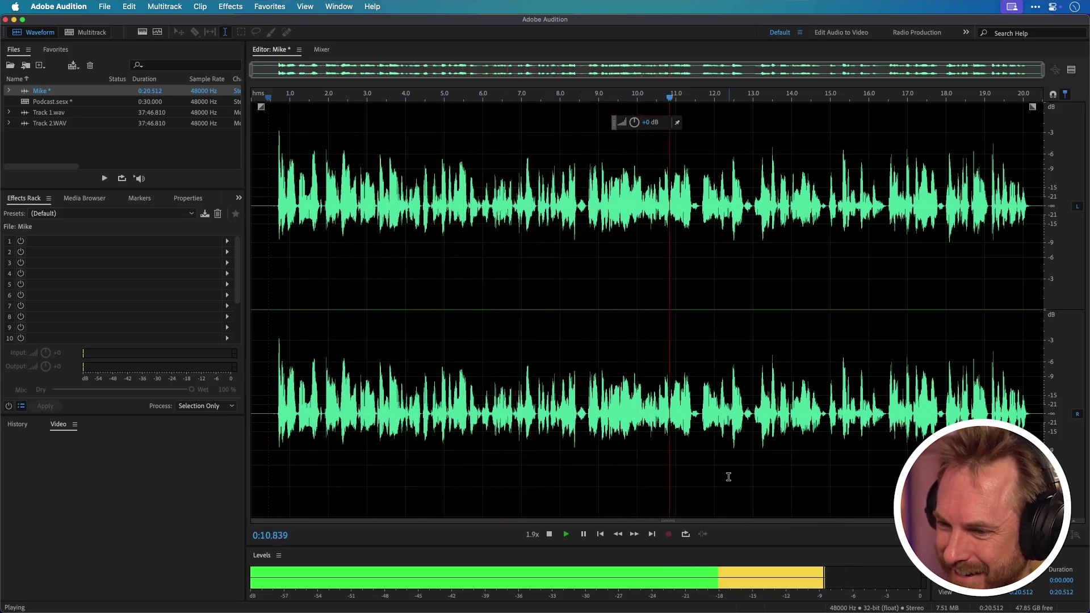
{"action": "key", "text": "l"}
{"action": "key", "text": "l"}
{"action": "key", "text": "l"}
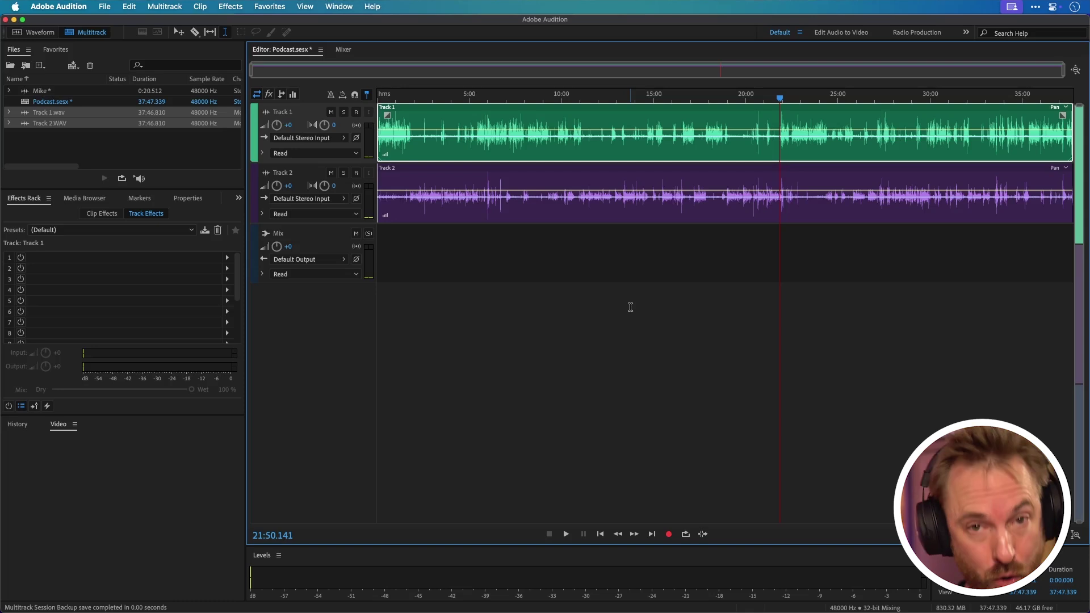
- Examine the podcast session's two tracks up close around 22:00 and listen from about 22:06
{"action": "scroll", "coordinate": [631, 307], "scroll_direction": "up", "scroll_amount": 3}
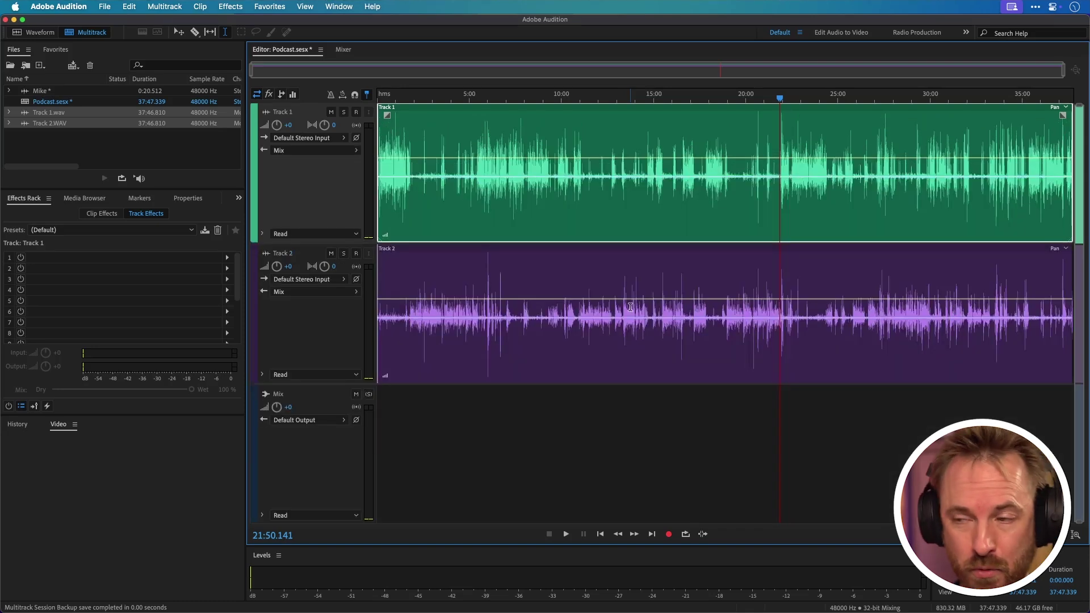
{"action": "scroll", "coordinate": [780, 101], "scroll_direction": "up", "scroll_amount": 5}
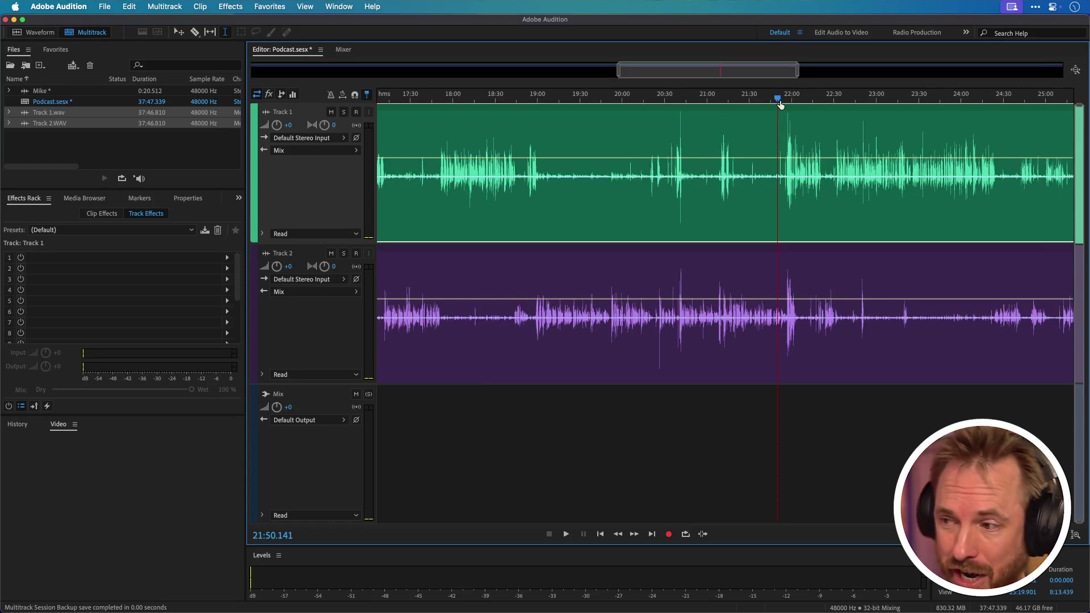
{"action": "scroll", "coordinate": [802, 102], "scroll_direction": "up", "scroll_amount": 3}
{"action": "scroll", "coordinate": [802, 102], "scroll_direction": "up", "scroll_amount": 3}
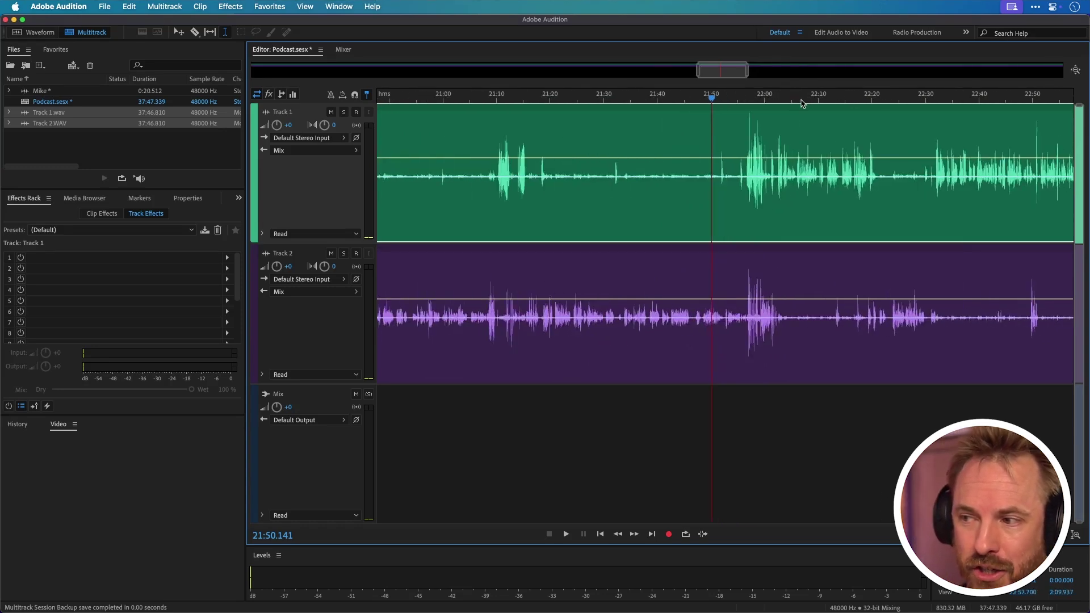
{"action": "left_click", "coordinate": [794, 179]}
{"action": "key", "text": "space"}
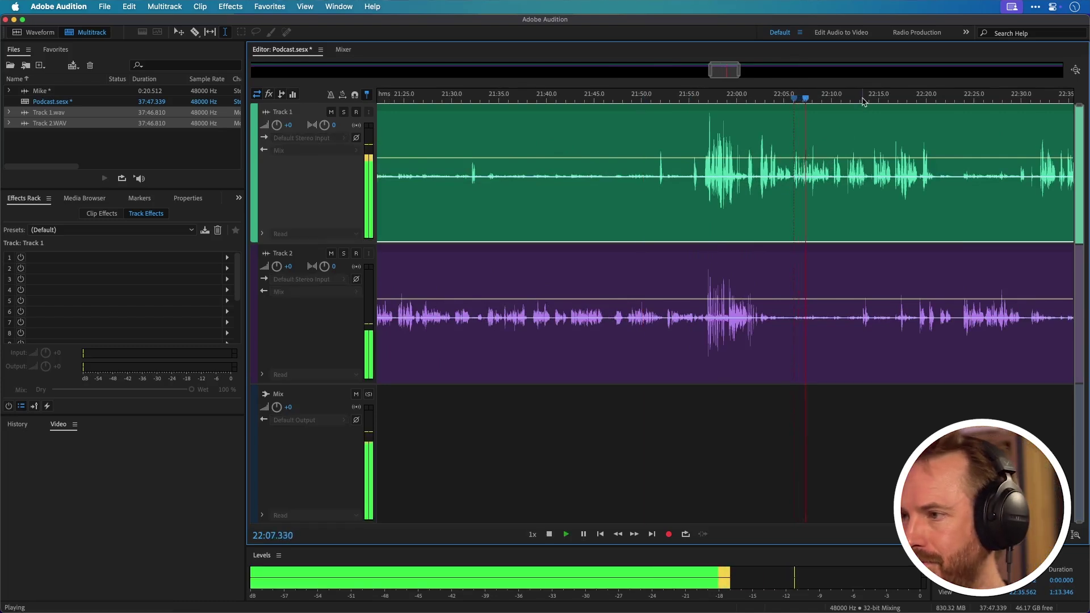
{"action": "scroll", "coordinate": [866, 101], "scroll_direction": "up", "scroll_amount": 3}
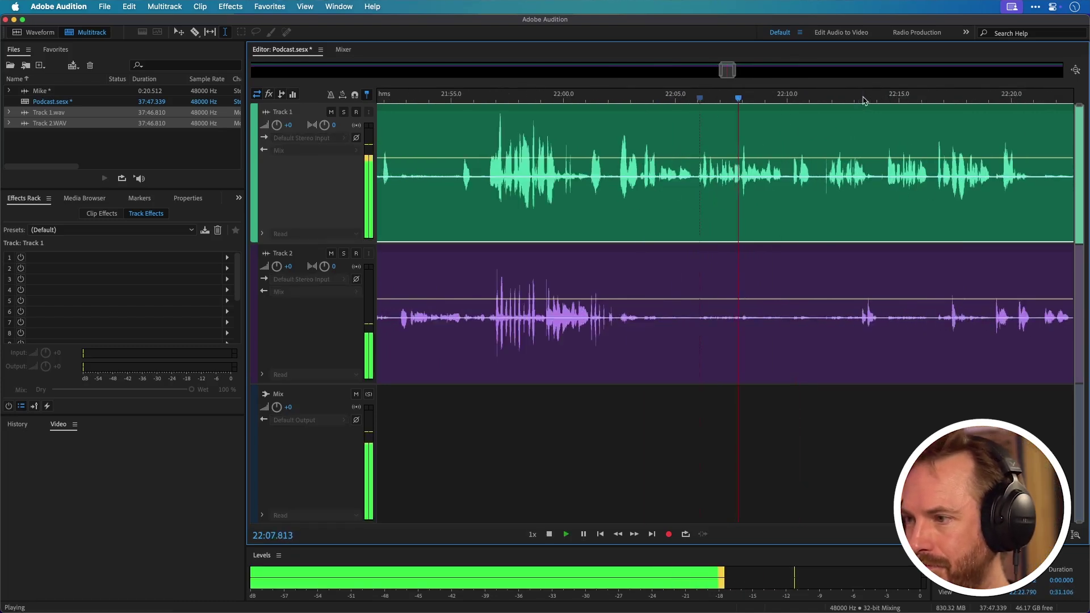
{"action": "key", "text": "space"}
- Select the short phrase on Track 1 from about 22:10 to 22:11.5 and play the selection
{"action": "left_click", "coordinate": [821, 194]}
{"action": "left_click_drag", "start_coordinate": [821, 194], "coordinate": [786, 200]}
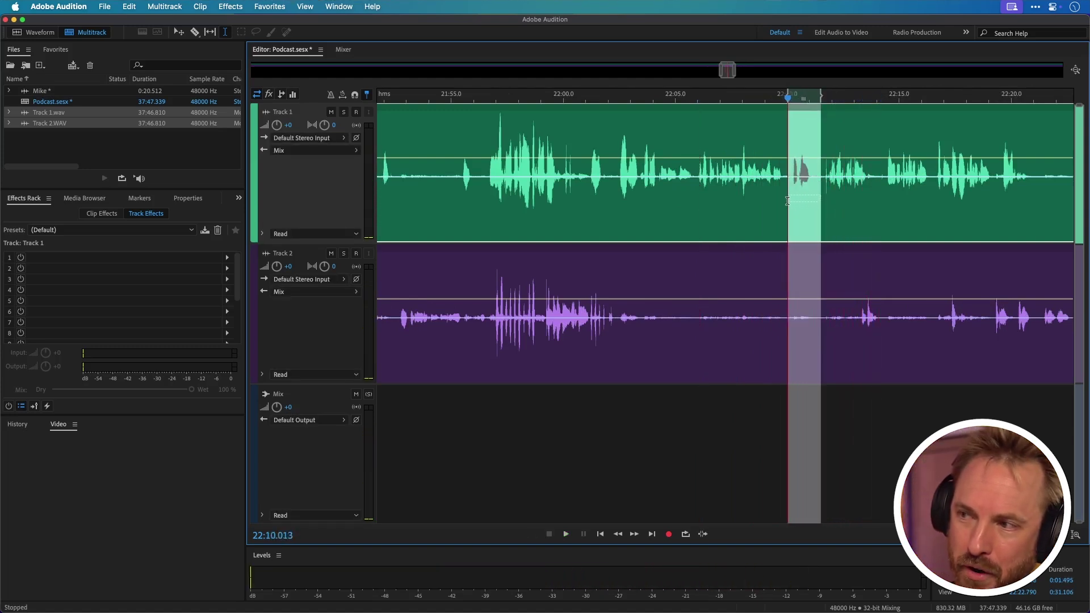
{"action": "key", "text": "space"}
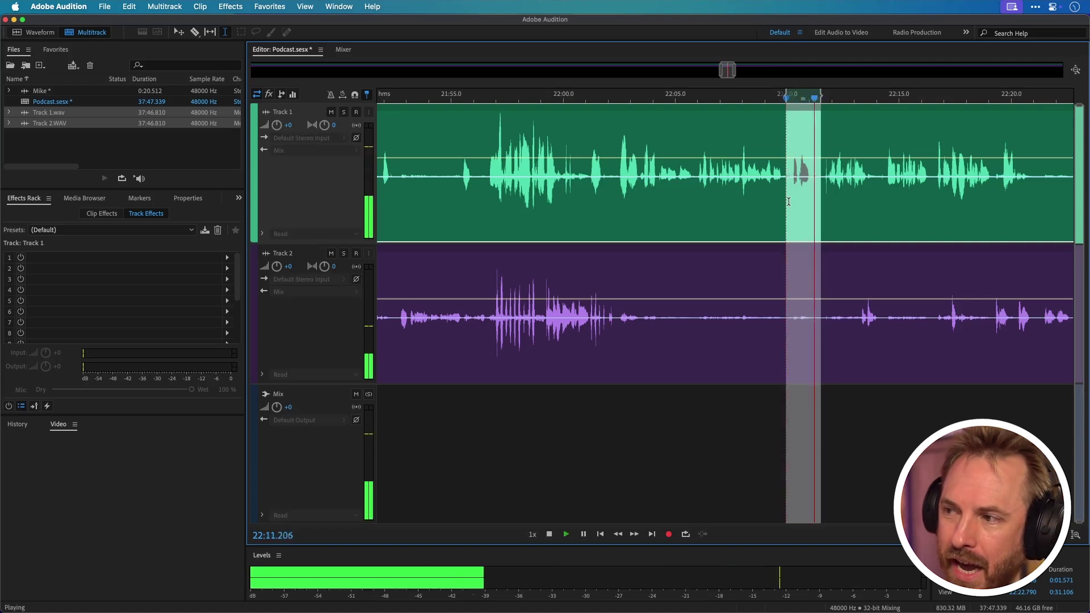
{"action": "key", "text": "space"}
- Delete the short phrase on Track 1 between about 22:10 and 22:11.5, leaving a gap in its place
{"action": "left_click", "coordinate": [790, 204]}
{"action": "left_click_drag", "start_coordinate": [787, 205], "coordinate": [821, 205]}
{"action": "key", "text": "Delete"}
{"action": "left_click", "coordinate": [801, 208]}
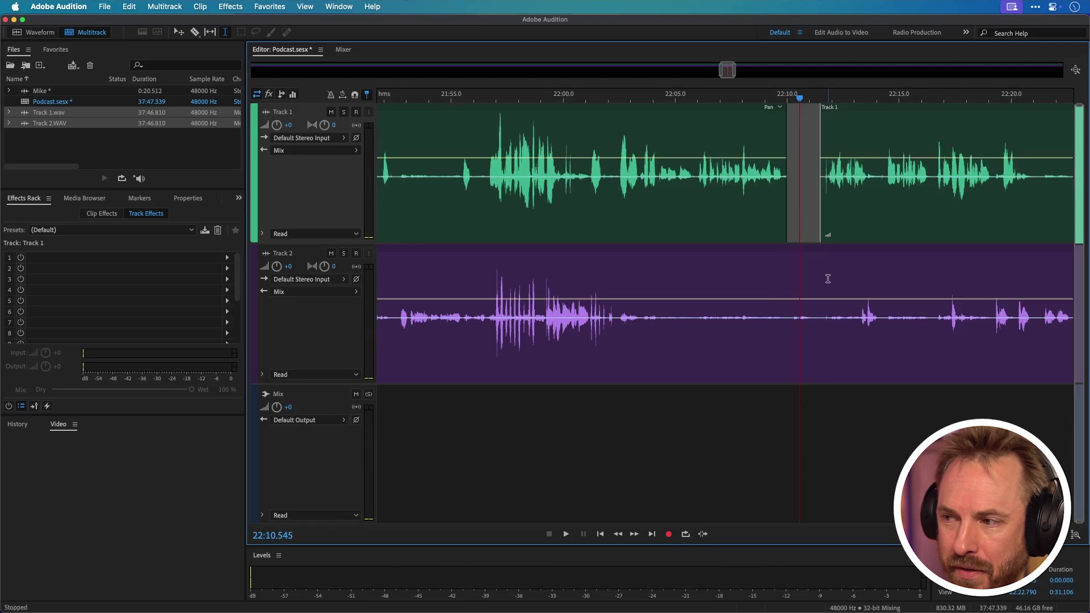
- Delete the Track 2 audio beneath the Track 1 gap, from about 22:10 to 22:11.8, and select the Track 1 gap
{"action": "left_click_drag", "start_coordinate": [828, 278], "coordinate": [787, 286]}
{"action": "key", "text": "Delete"}
{"action": "left_click", "coordinate": [809, 218]}
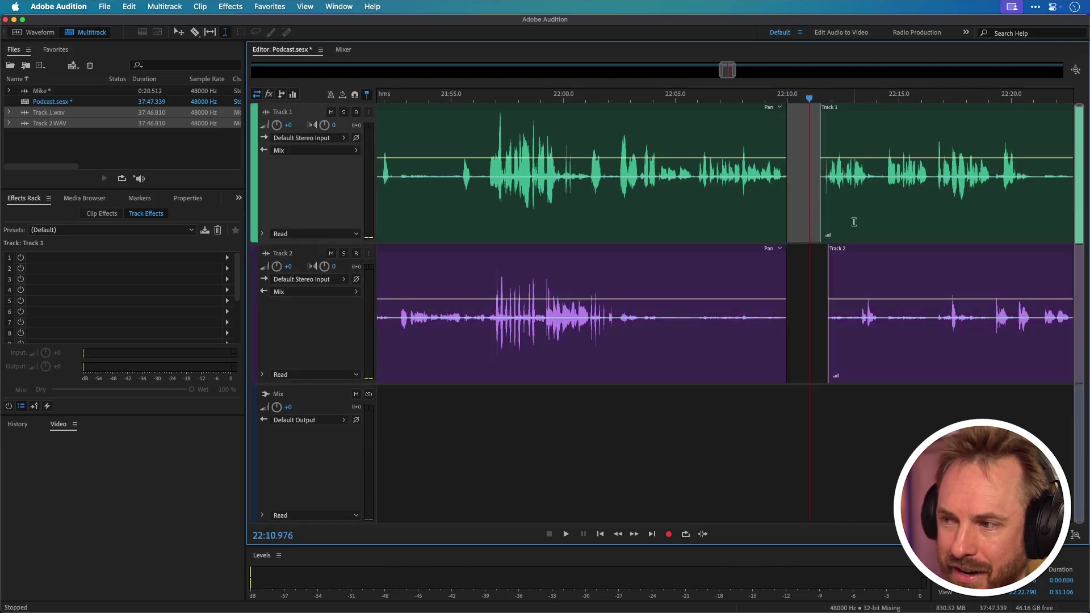
- Undo the phrase deletions on Track 1 and Track 2 between about 22:10 and 22:11.8
{"action": "left_click_drag", "start_coordinate": [855, 219], "coordinate": [915, 218]}
{"action": "left_click_drag", "start_coordinate": [874, 108], "coordinate": [845, 113]}
{"action": "key", "text": "super+z"}
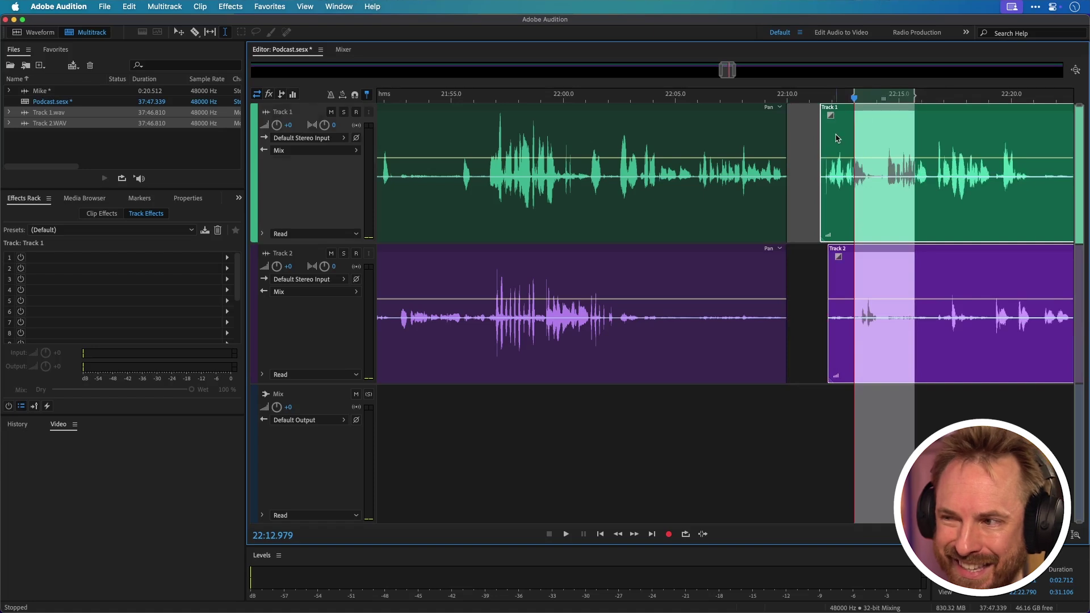
{"action": "key", "text": "super+z"}
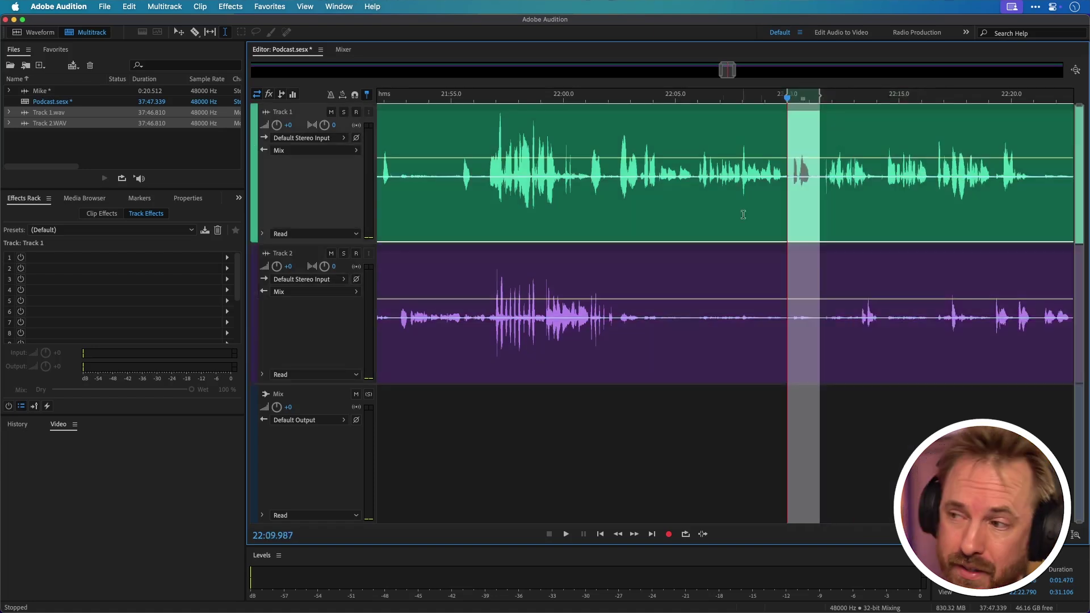
- Ripple delete the phrase from about 22:09.9 to 22:11.5 across Track 1 and Track 2, closing the gap
{"action": "left_click", "coordinate": [762, 215]}
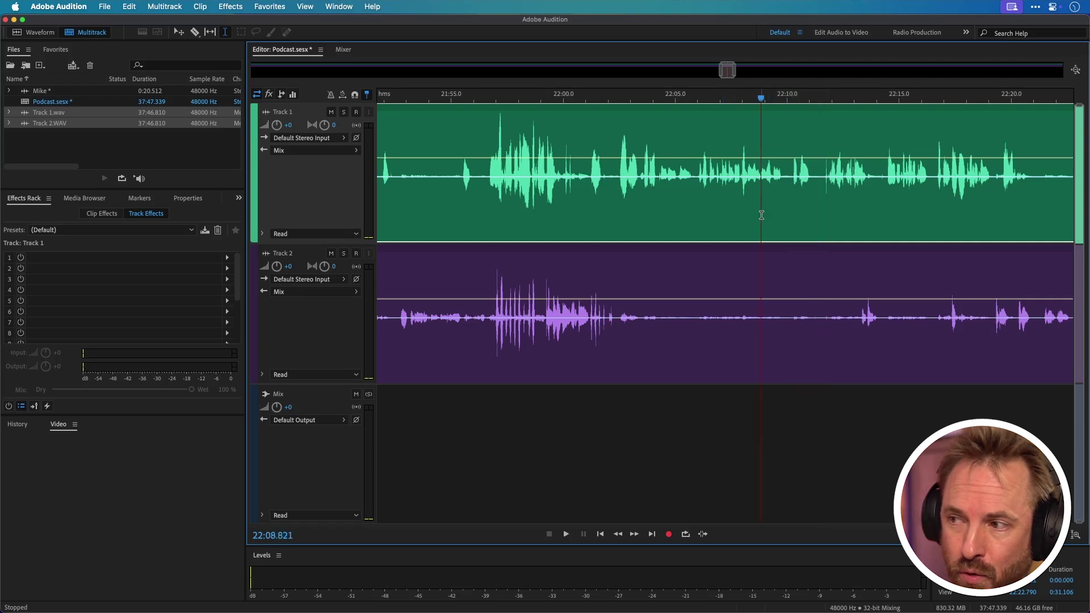
{"action": "left_click", "coordinate": [785, 190]}
{"action": "left_click_drag", "start_coordinate": [784, 189], "coordinate": [822, 329]}
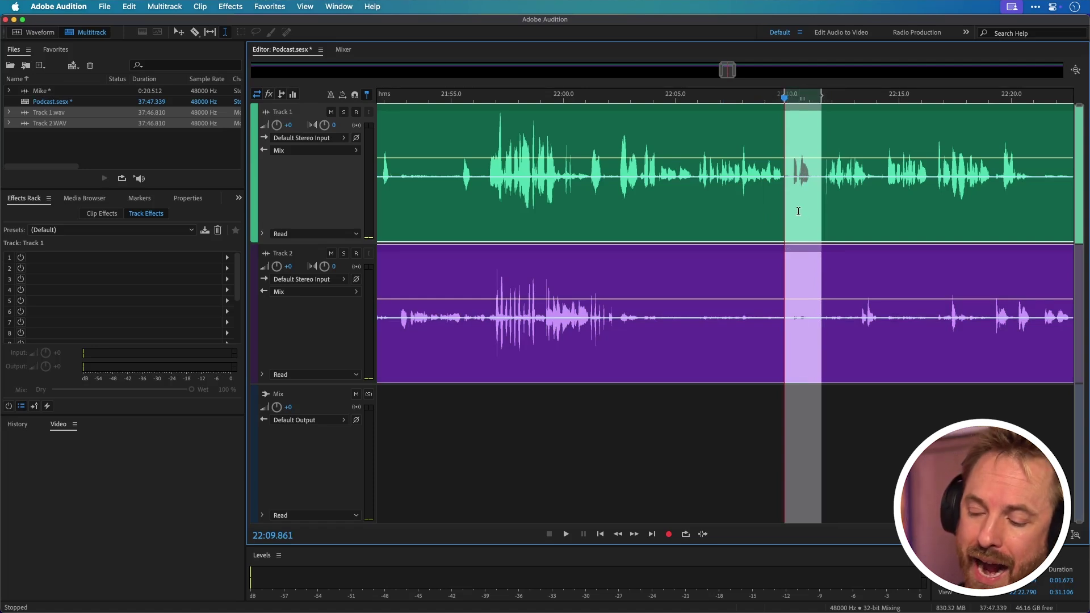
{"action": "key", "text": "super+shift+BackSpace"}
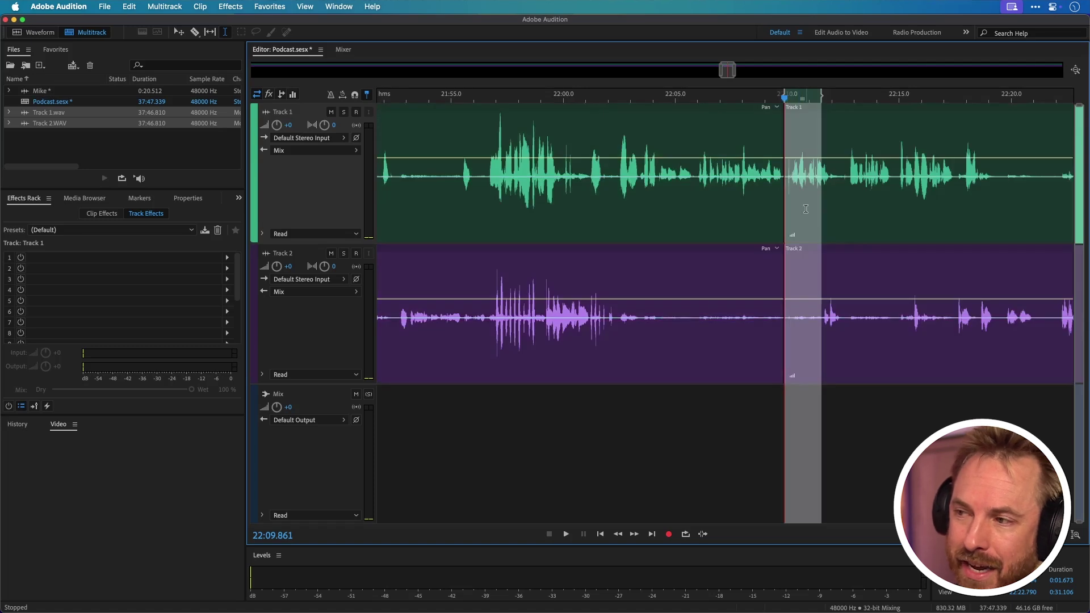
- Play across the join from about 22:08 and select a short section on both tracks from about 22:12.8 to 22:13.5
{"action": "left_click", "coordinate": [806, 209]}
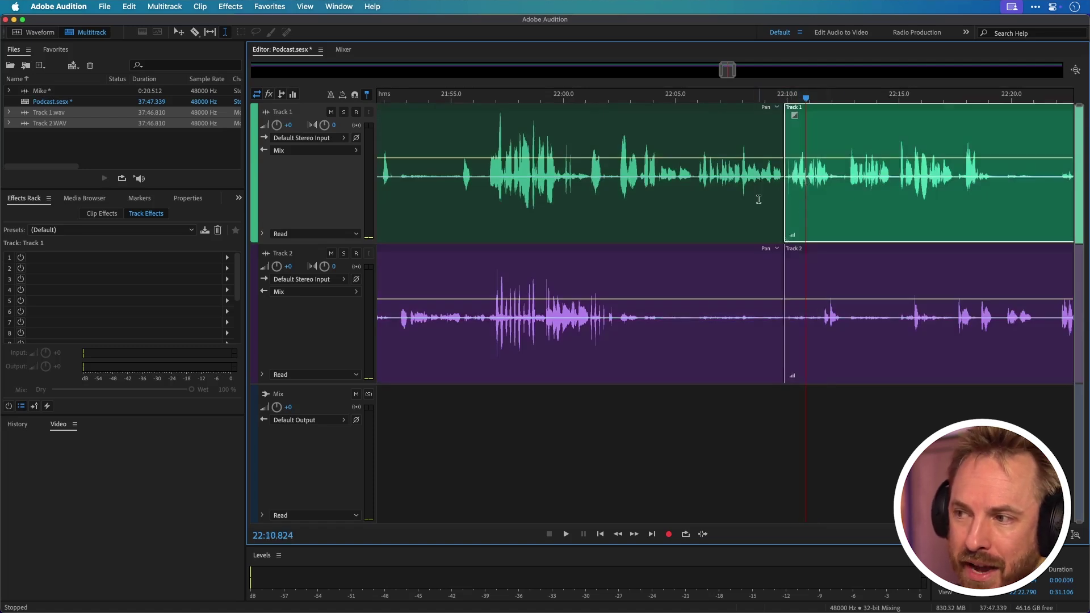
{"action": "left_click", "coordinate": [740, 206]}
{"action": "key", "text": "space"}
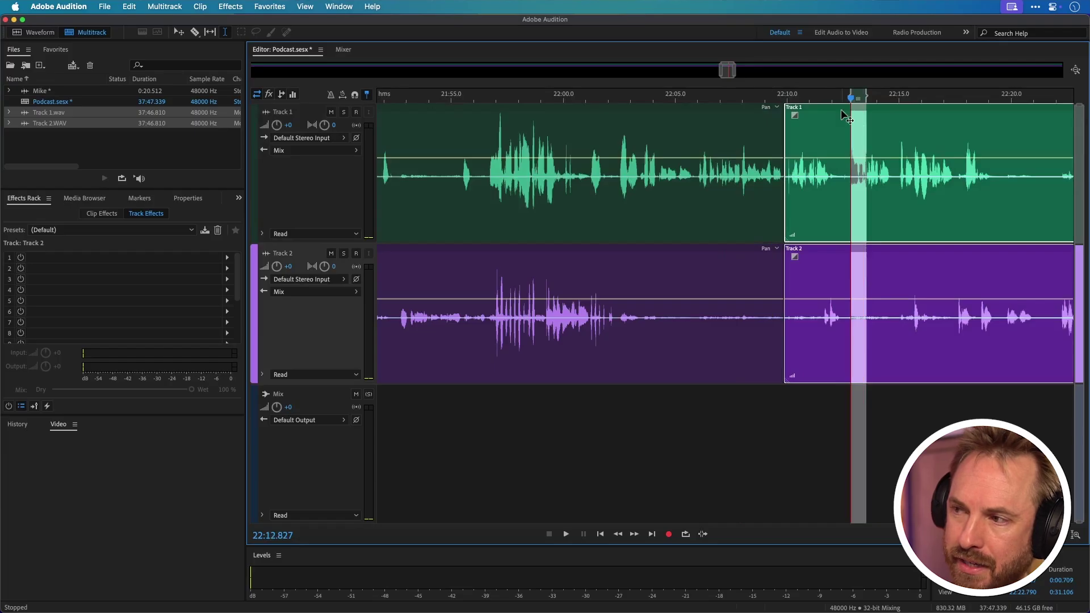
{"action": "left_click", "coordinate": [839, 108]}
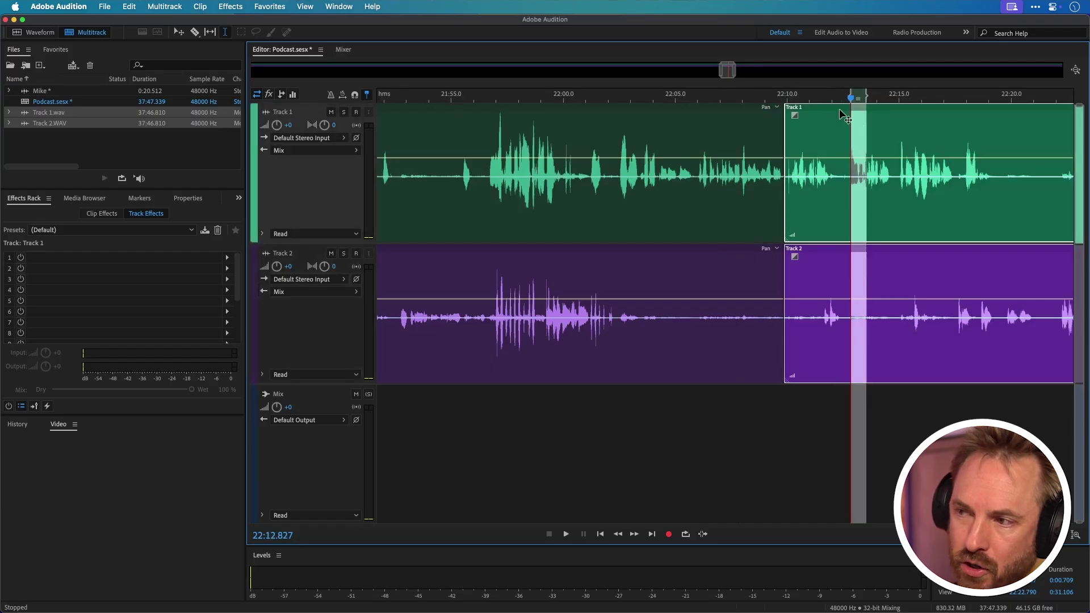
- Open Track 1.wav in the waveform editor around 22:09 and show its spectral frequency display
{"action": "left_click", "coordinate": [783, 95]}
{"action": "scroll", "coordinate": [783, 100], "scroll_direction": "up", "scroll_amount": 5}
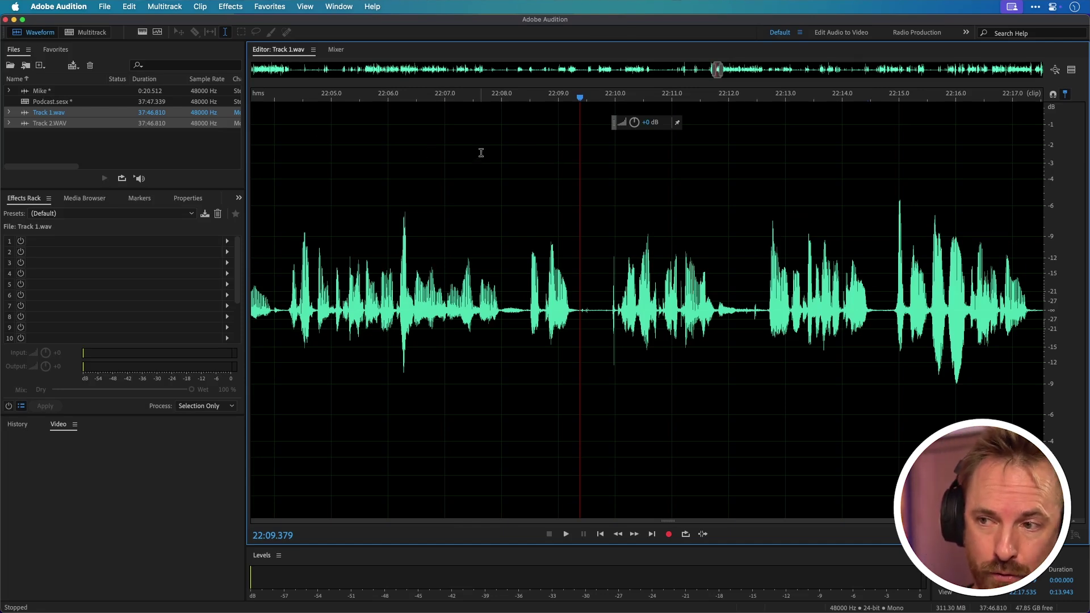
{"action": "key", "text": "shift+d"}
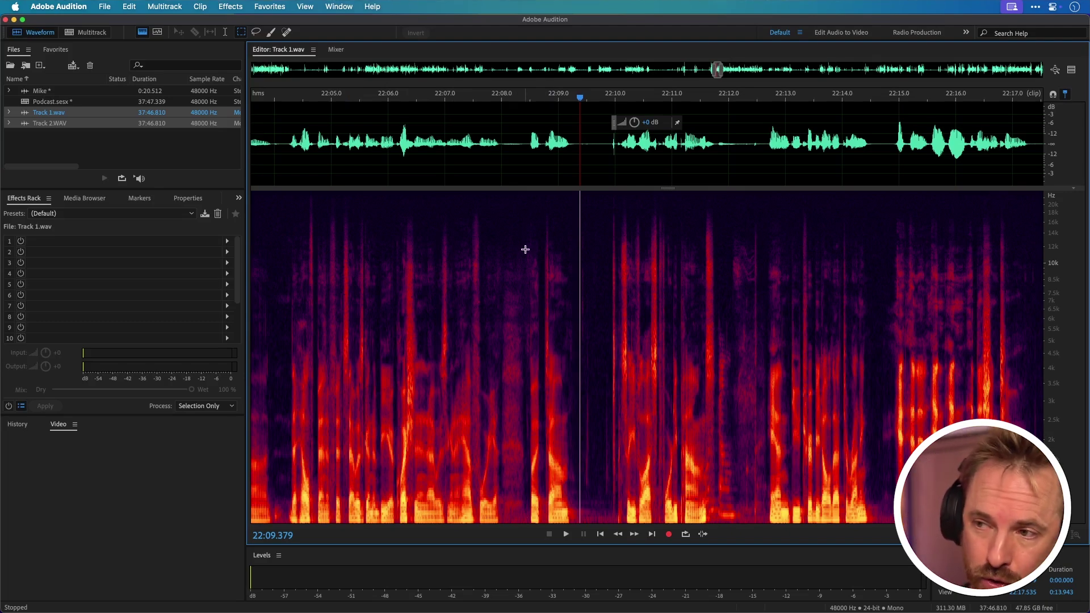
{"action": "scroll", "coordinate": [561, 160], "scroll_direction": "down", "scroll_amount": 2}
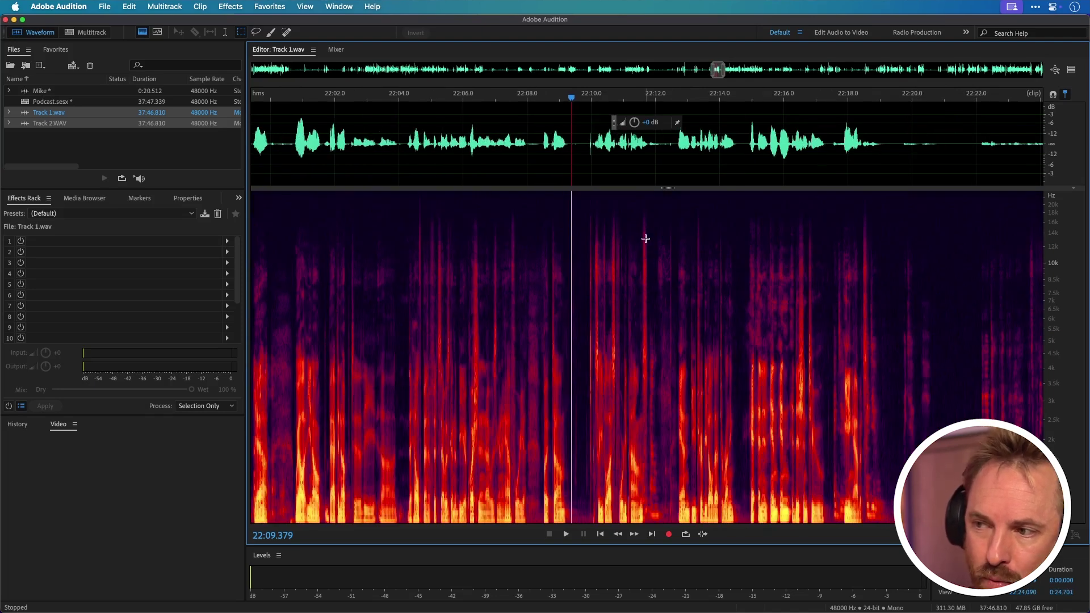
- Select the high-frequency burst from about 22:11.5 to 22:11.9, roughly 7 to 14 kHz, in the spectral display and play it
{"action": "left_click", "coordinate": [640, 231]}
{"action": "left_click_drag", "start_coordinate": [641, 231], "coordinate": [654, 298]}
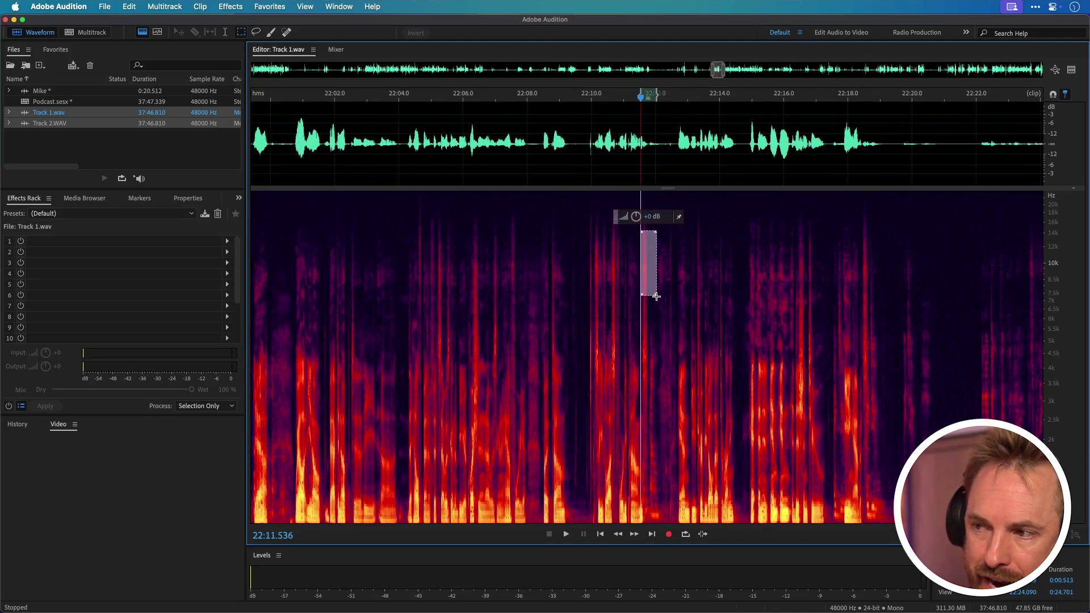
{"action": "key", "text": "space"}
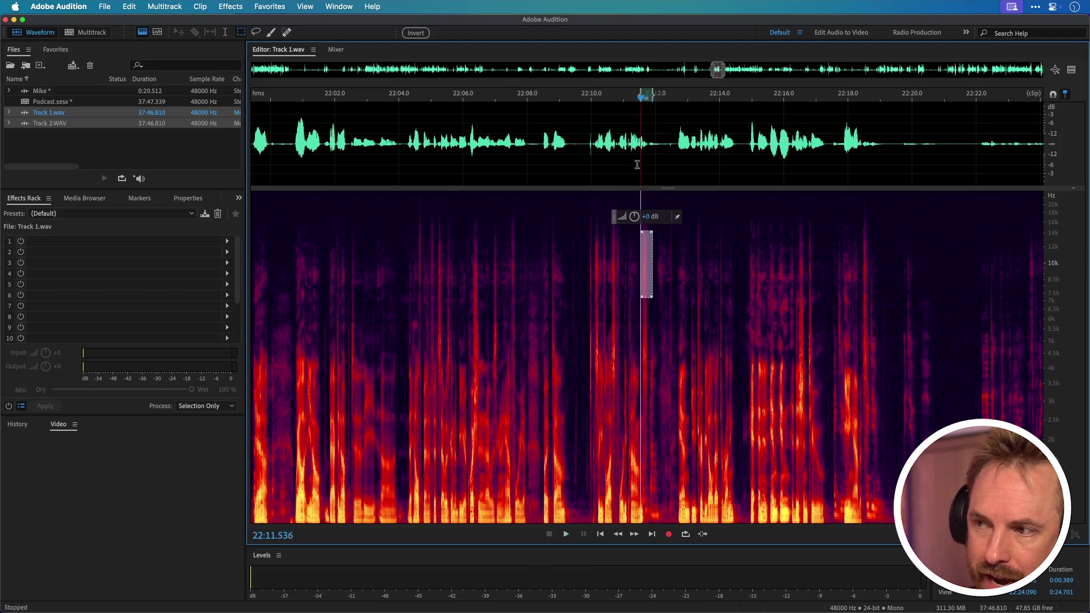
- Play Track 1.wav from about 22:11.5 and again from about 22:18.4 to compare the sounds with the spectral display
{"action": "left_click", "coordinate": [640, 162]}
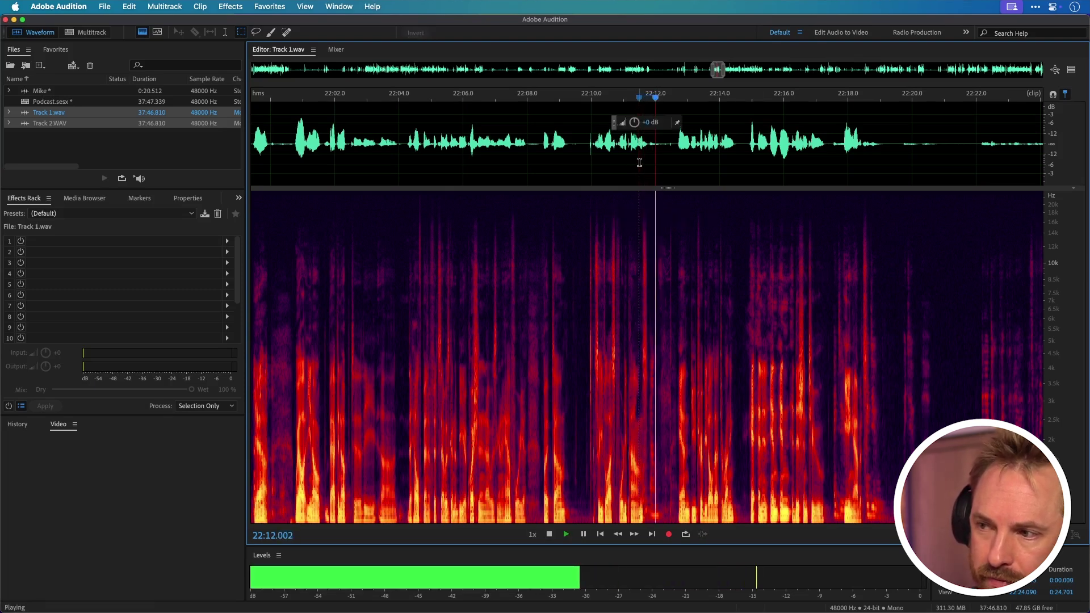
{"action": "key", "text": "space"}
{"action": "left_click", "coordinate": [861, 158]}
{"action": "key", "text": "space"}
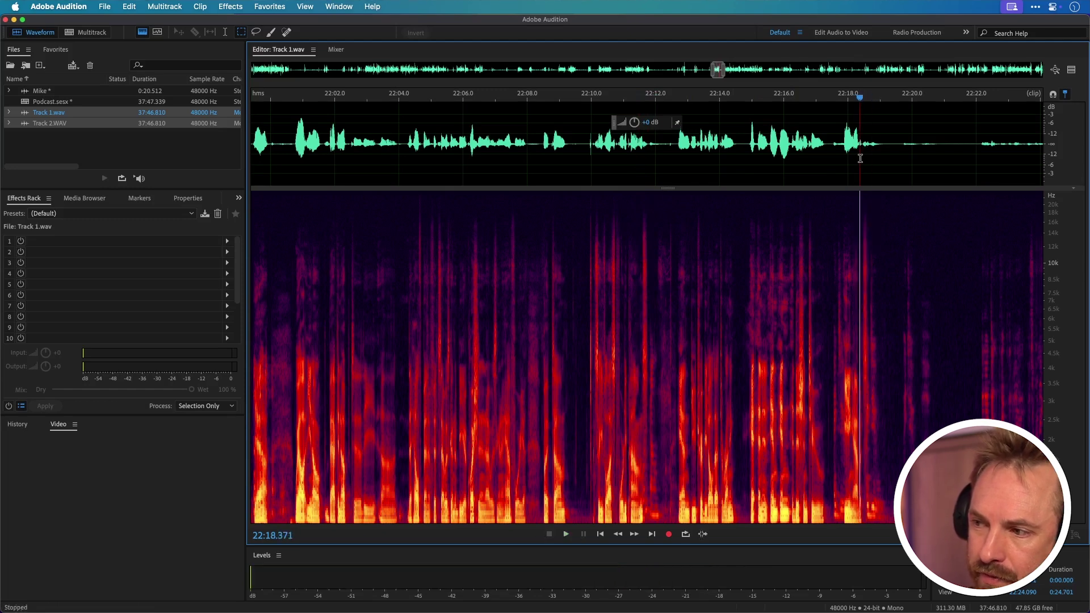
{"action": "key", "text": "space"}
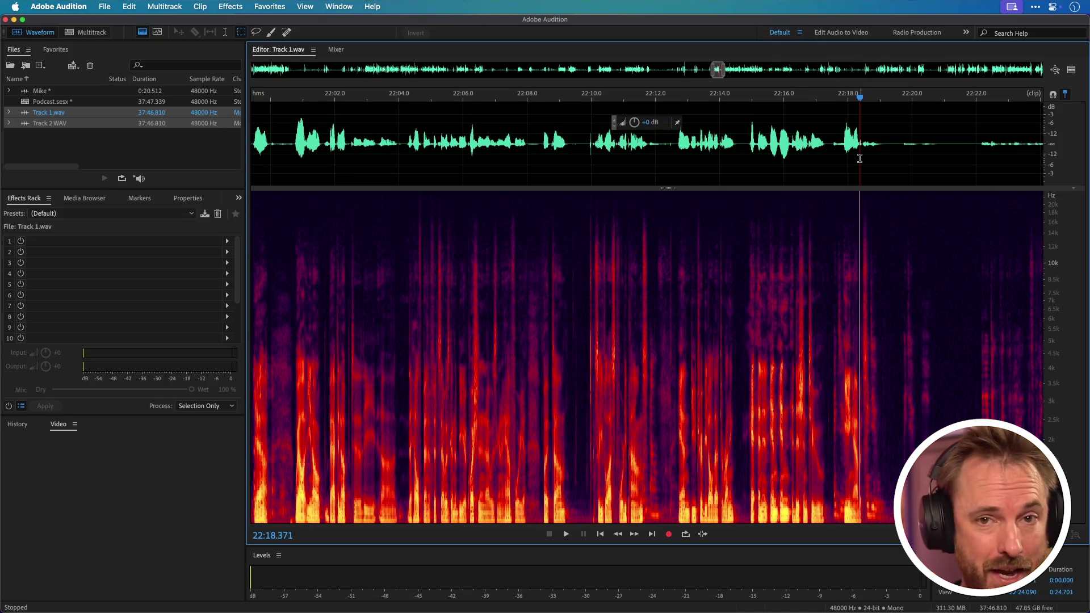
- Hide the spectral display and select the quiet pause from about 22:09.3 to 22:09.95 in the waveform
{"action": "left_click", "coordinate": [577, 176]}
{"action": "scroll", "coordinate": [577, 176], "scroll_direction": "up", "scroll_amount": 5}
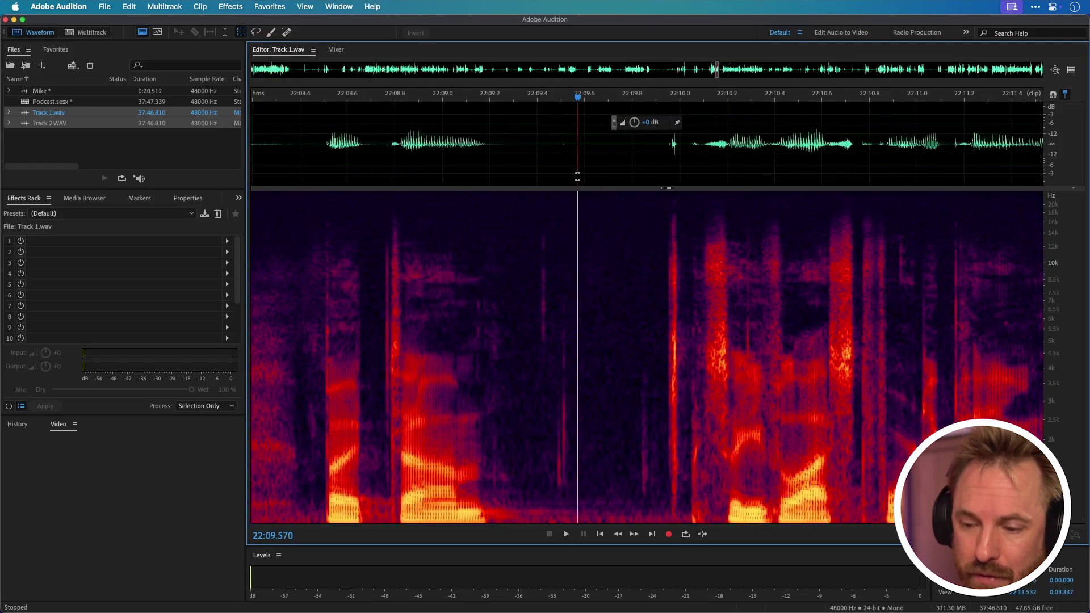
{"action": "key", "text": "shift+d"}
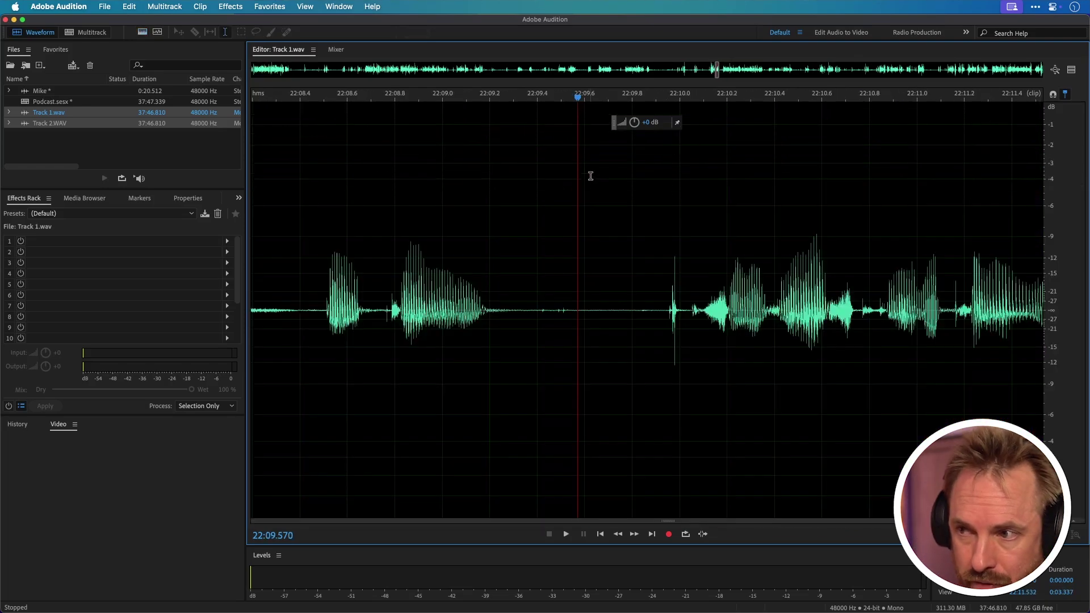
{"action": "left_click", "coordinate": [311, 296]}
{"action": "left_click", "coordinate": [813, 272]}
{"action": "left_click_drag", "start_coordinate": [512, 283], "coordinate": [669, 289]}
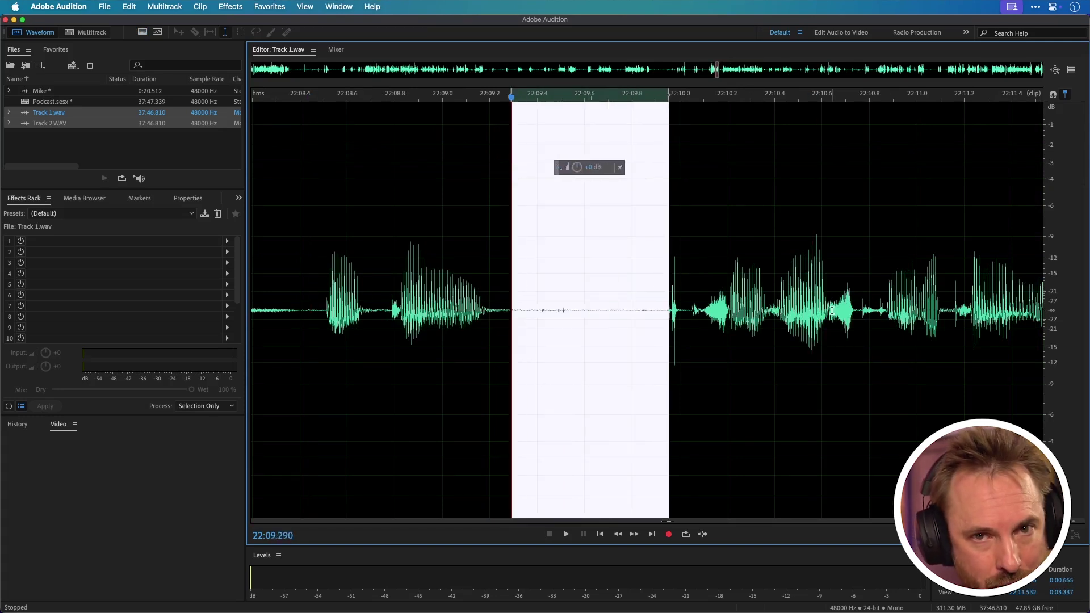
- Show the spectral display again and select only the low-frequency noise in the pause from about 22:09.3 to 22:09.9
{"action": "key", "text": "shift+d"}
{"action": "key", "text": "e"}
{"action": "left_click", "coordinate": [737, 244]}
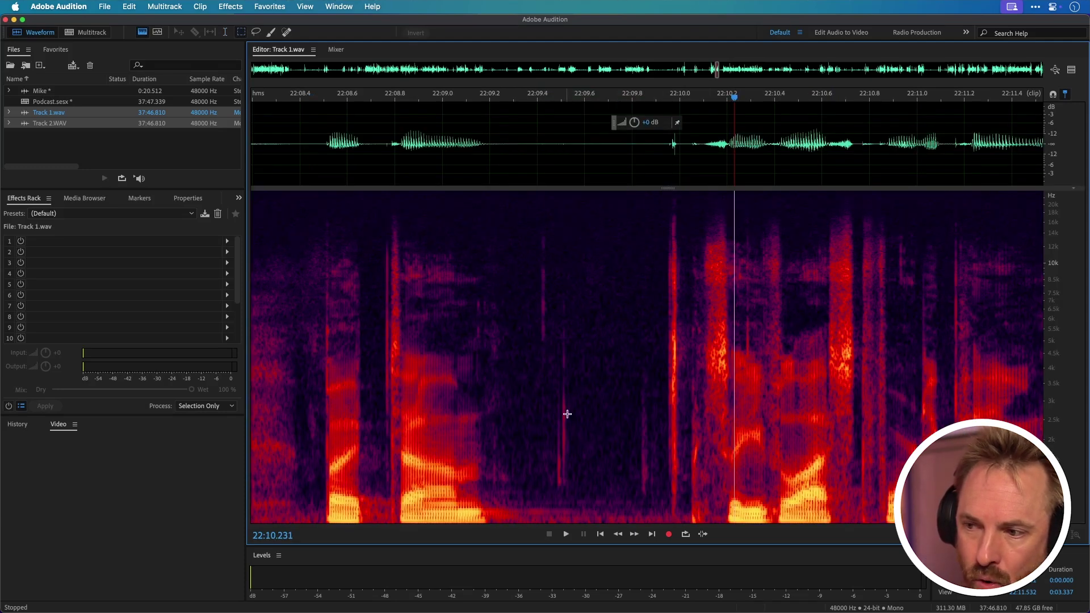
{"action": "left_click", "coordinate": [659, 506]}
{"action": "left_click_drag", "start_coordinate": [658, 505], "coordinate": [509, 522]}
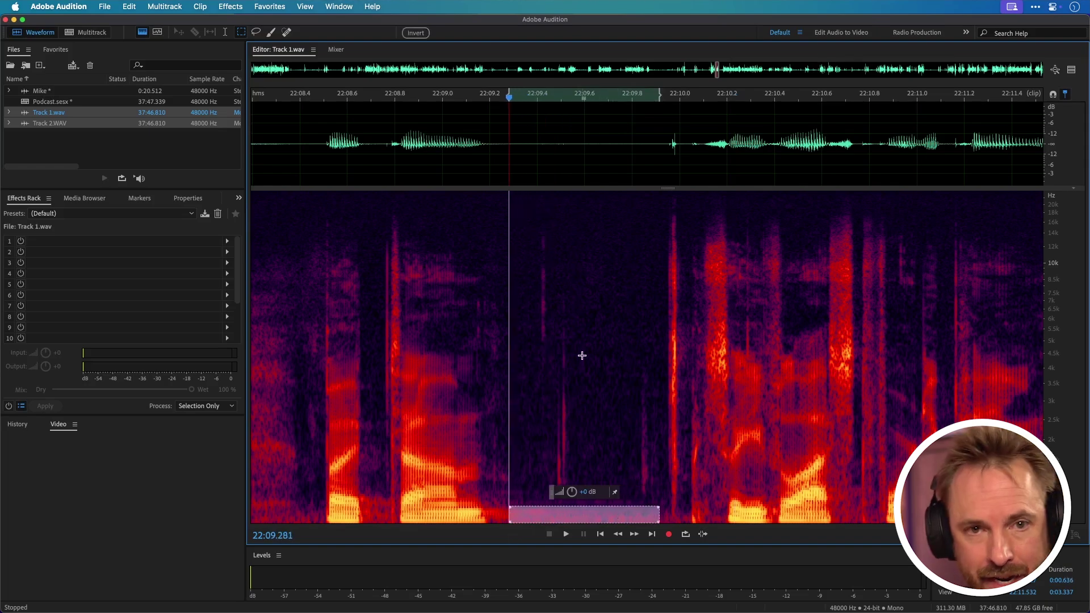
- Select the speech from about 22:08.4 to 22:12.5 in Track 1.wav and play it
{"action": "left_click", "coordinate": [337, 109]}
{"action": "scroll", "coordinate": [337, 109], "scroll_direction": "down", "scroll_amount": 3}
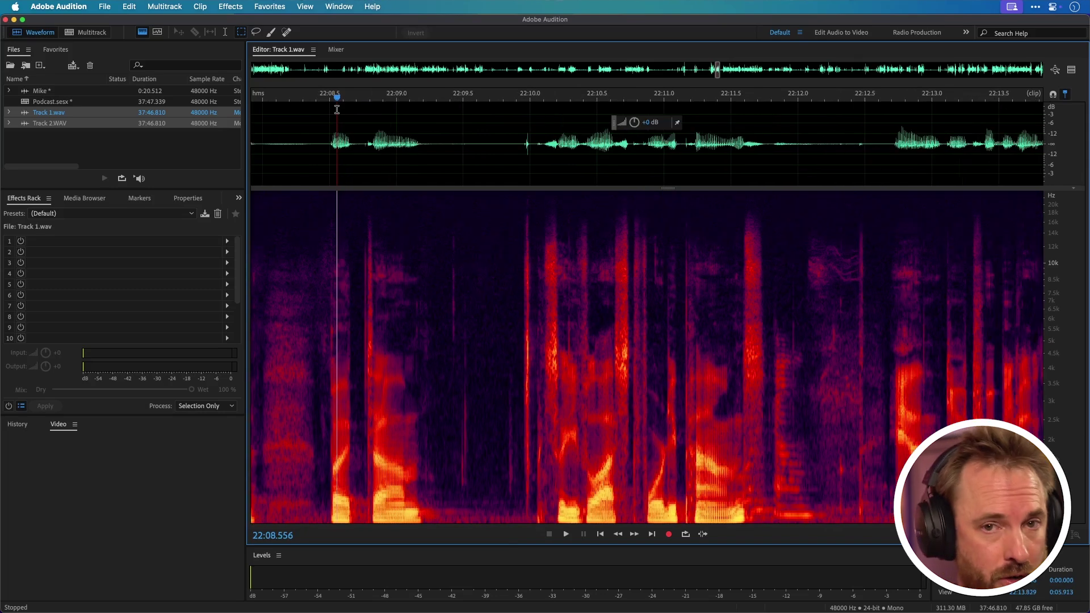
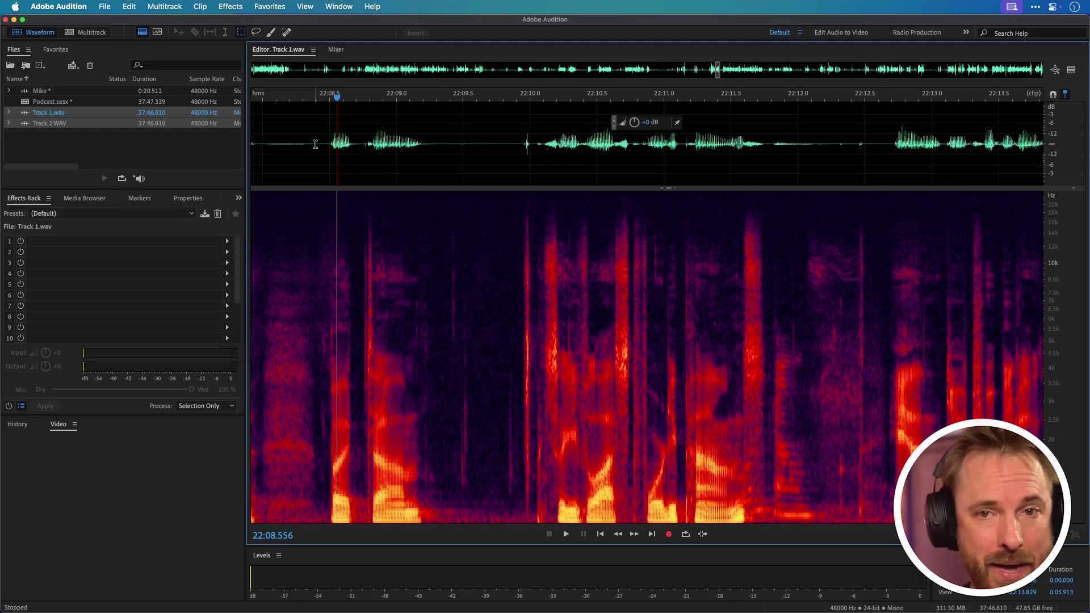
{"action": "left_click_drag", "start_coordinate": [316, 144], "coordinate": [869, 196]}
{"action": "key", "text": "space"}
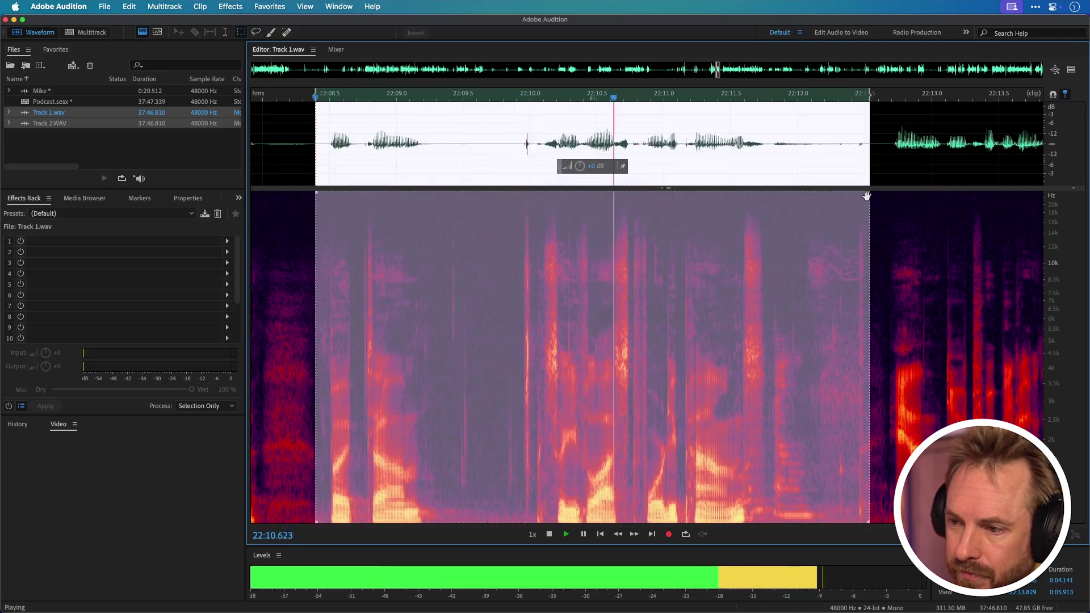
- Select the quiet pause from about 22:09.6 to 22:09.8 and undo the boost made to its level
{"action": "left_click_drag", "start_coordinate": [475, 142], "coordinate": [484, 165]}
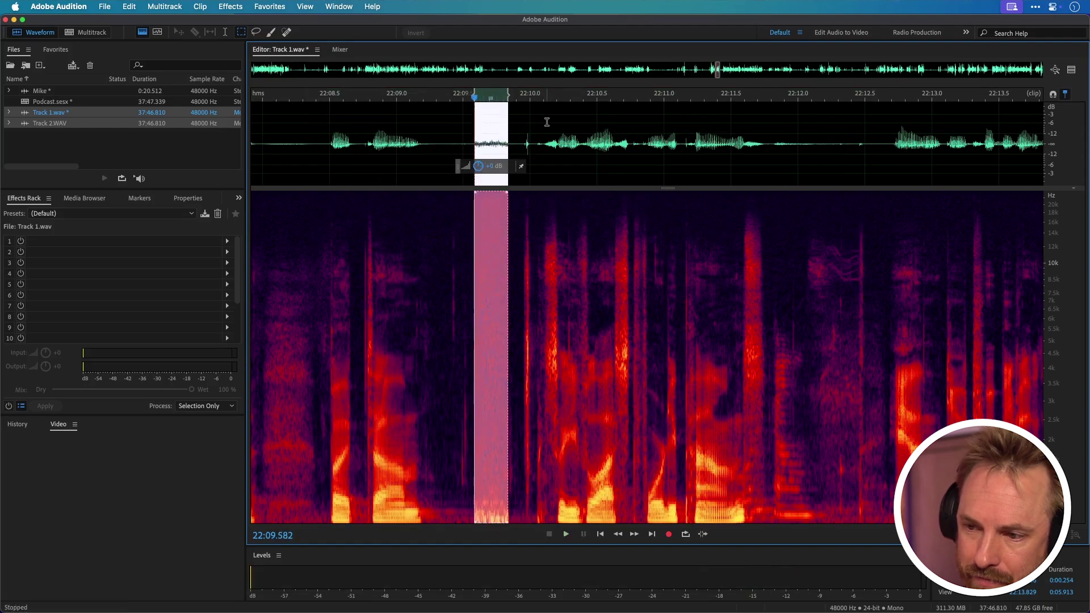
{"action": "key", "text": "super+z"}
{"action": "key", "text": "super+z"}
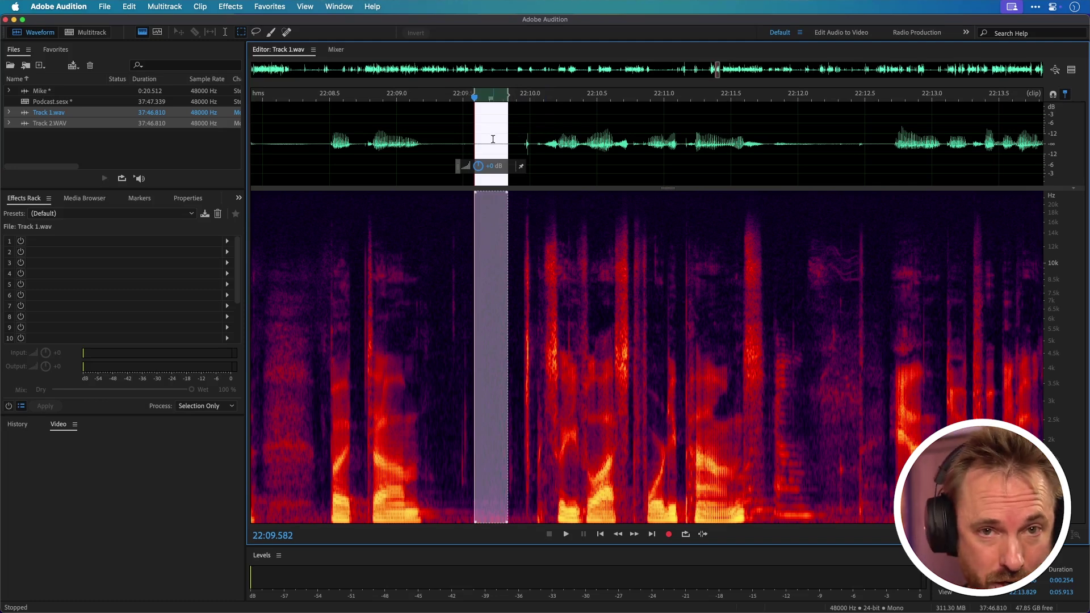
- Capture a noise print from the selected quiet pause
{"action": "left_click", "coordinate": [241, 11]}
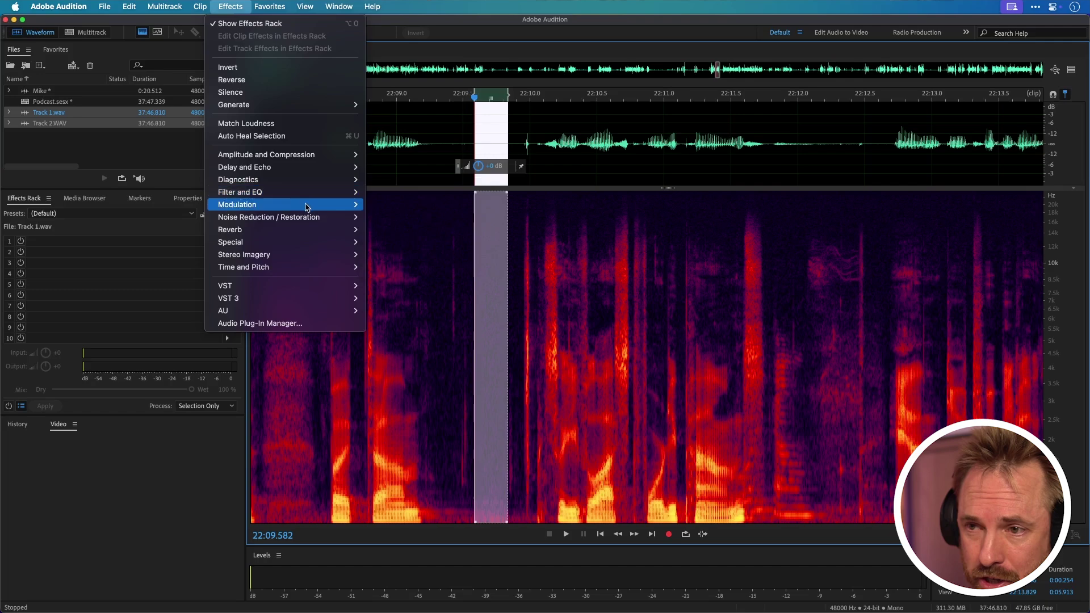
{"action": "mouse_move", "coordinate": [310, 218]}
{"action": "left_click", "coordinate": [386, 218]}
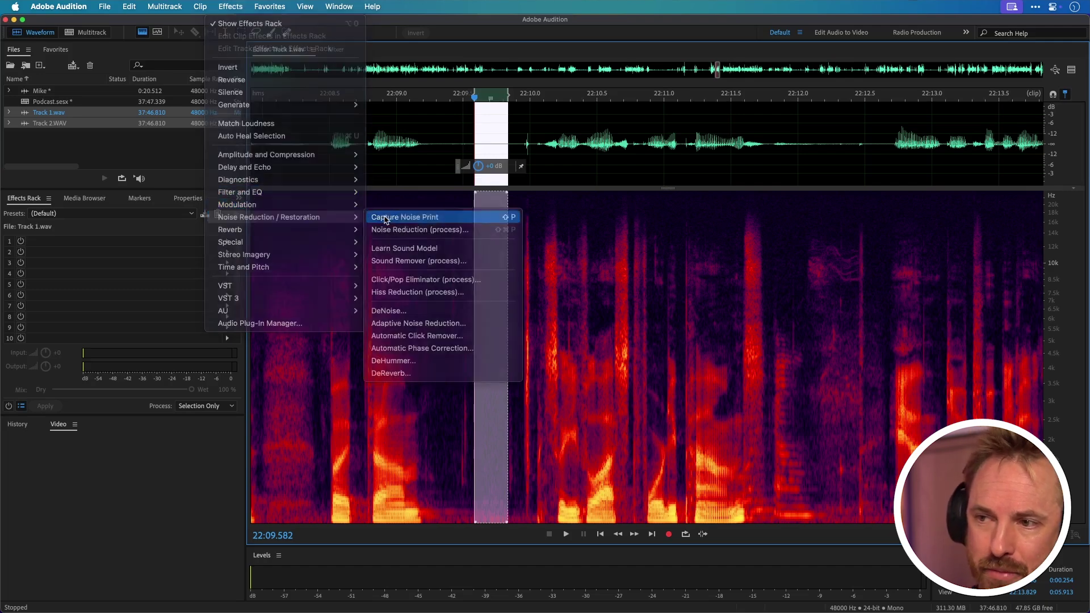
{"action": "left_click", "coordinate": [675, 344]}
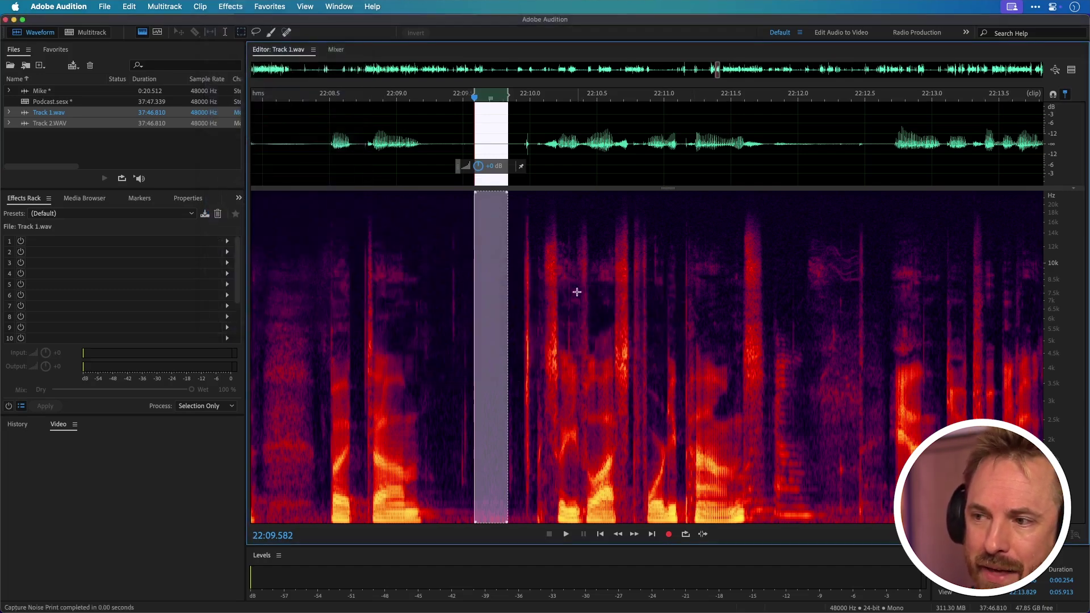
- Select the audio from about 22:08.2 to 22:12.8 and open the Noise Reduction process for it
{"action": "left_click_drag", "start_coordinate": [286, 153], "coordinate": [911, 148]}
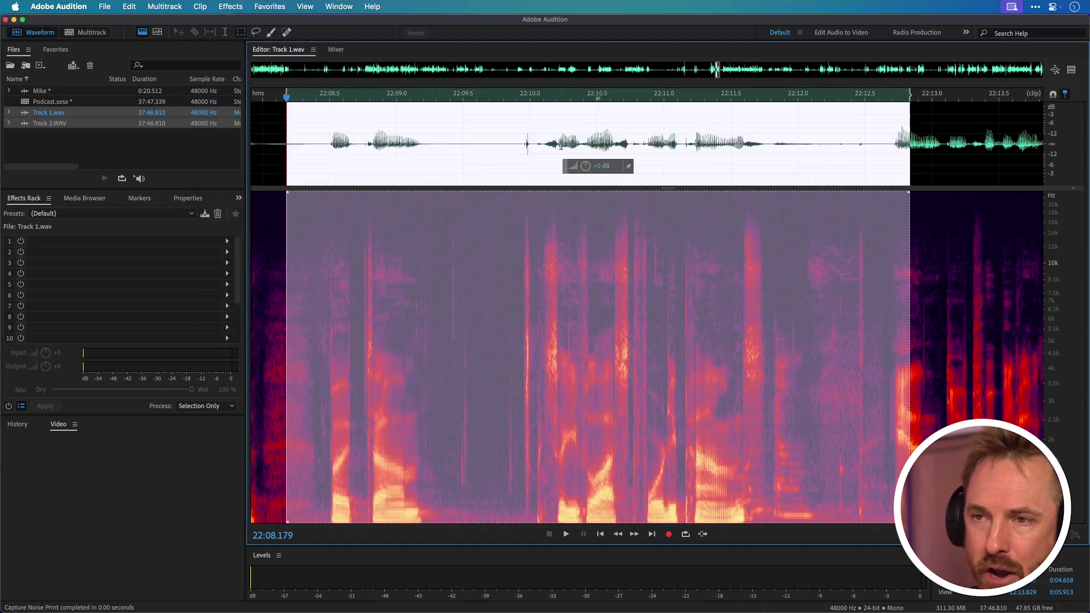
{"action": "left_click", "coordinate": [230, 6]}
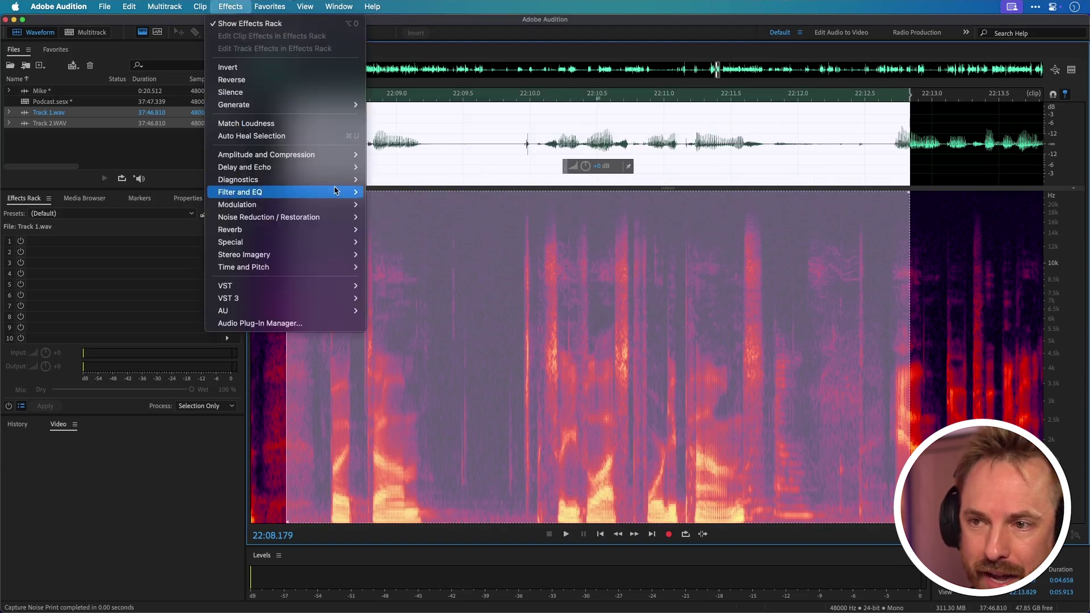
{"action": "mouse_move", "coordinate": [343, 219]}
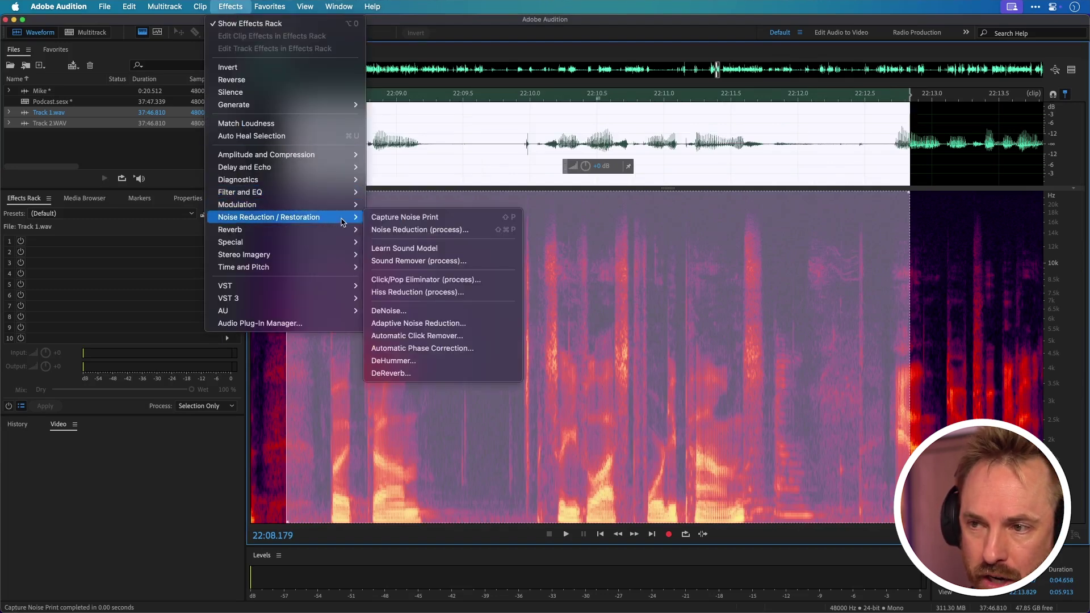
{"action": "left_click", "coordinate": [391, 230]}
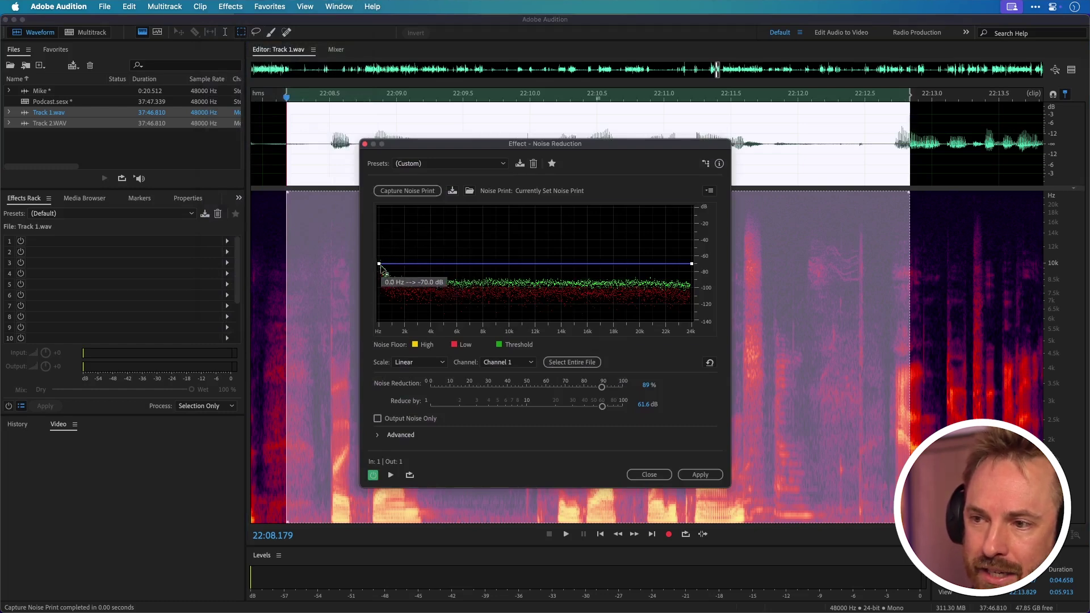
- Shape the noise reduction curve to fall from the low frequencies to about -140 dB at 11 kHz and stay there up to 24 kHz
{"action": "left_click_drag", "start_coordinate": [380, 264], "coordinate": [521, 320]}
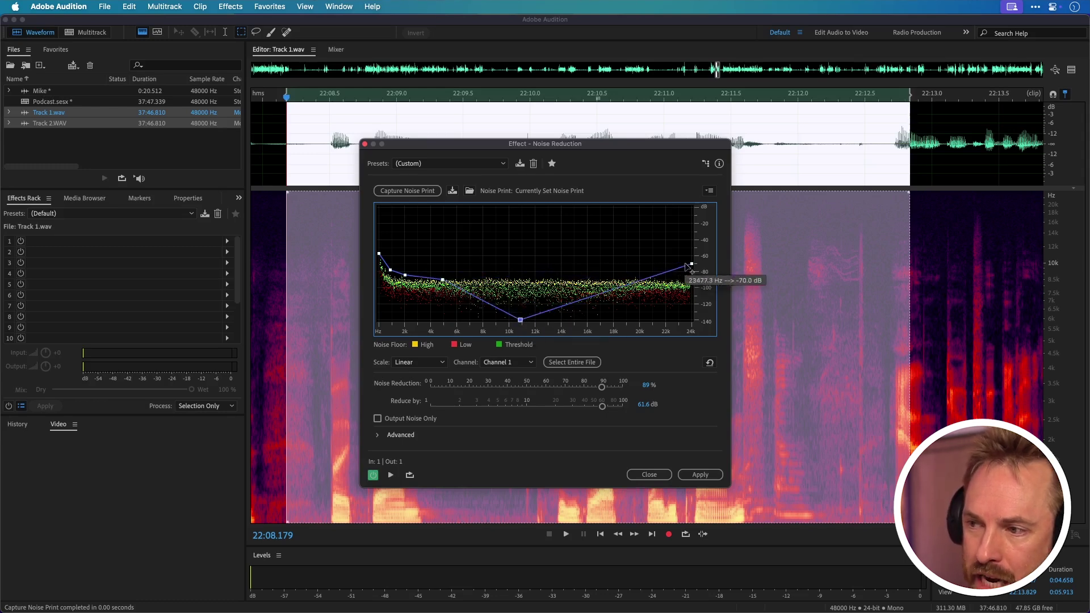
{"action": "left_click_drag", "start_coordinate": [692, 265], "coordinate": [693, 320]}
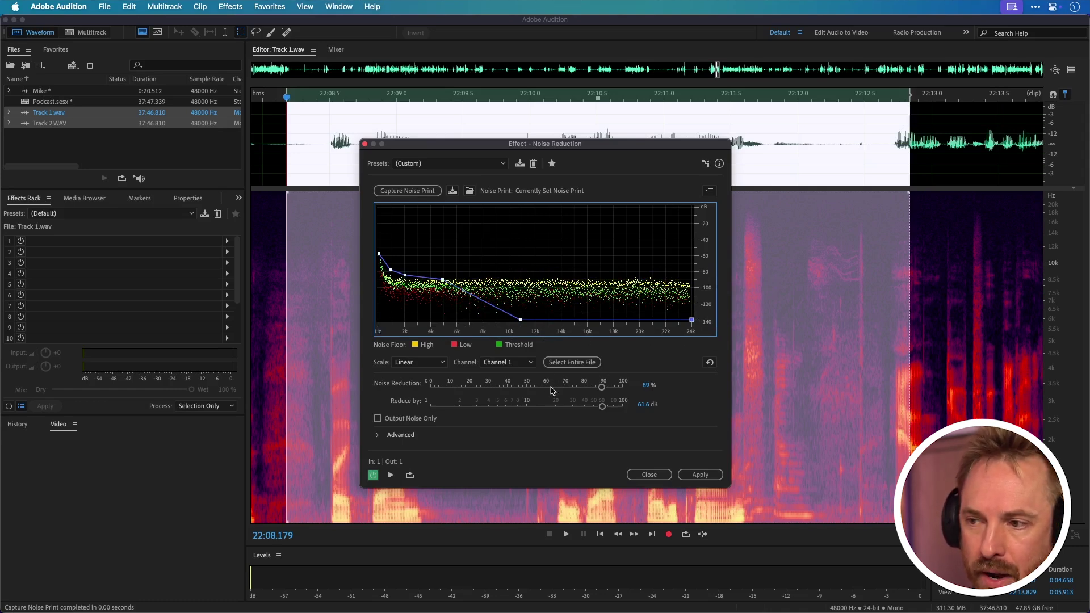
- Apply noise reduction at 96% with a 44.5 dB reduction to the selection and play the result from about 22:08.1
{"action": "left_click_drag", "start_coordinate": [601, 386], "coordinate": [589, 407]}
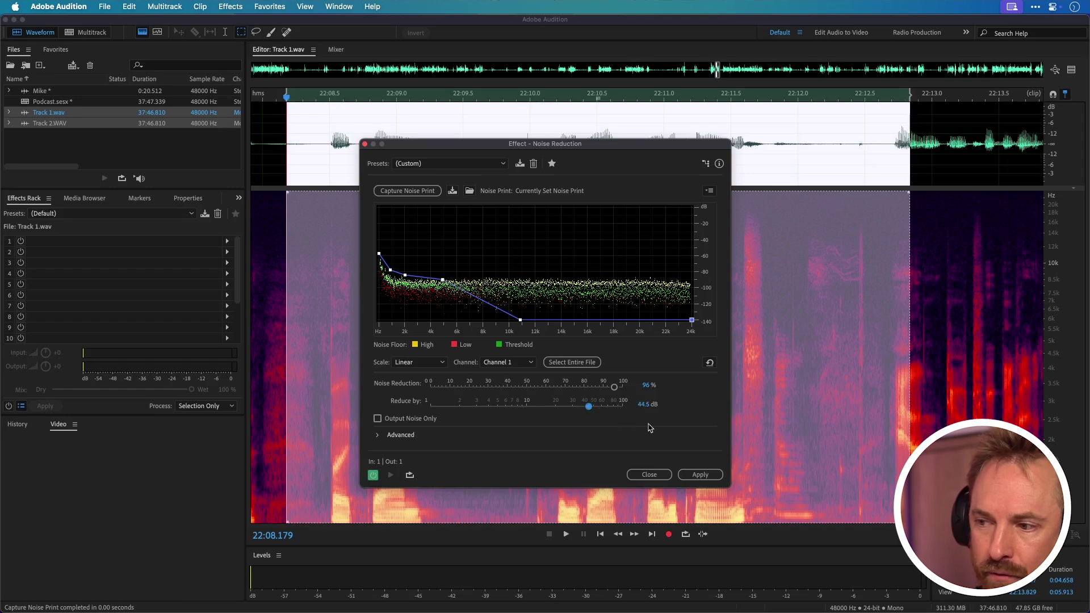
{"action": "left_click", "coordinate": [700, 475]}
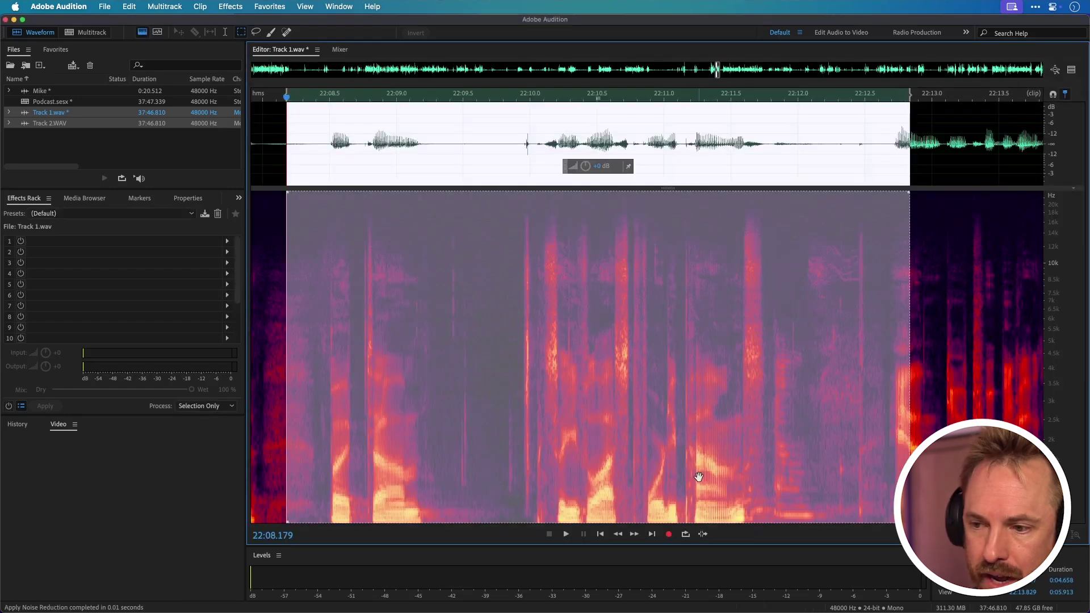
{"action": "left_click", "coordinate": [282, 171]}
{"action": "key", "text": "space"}
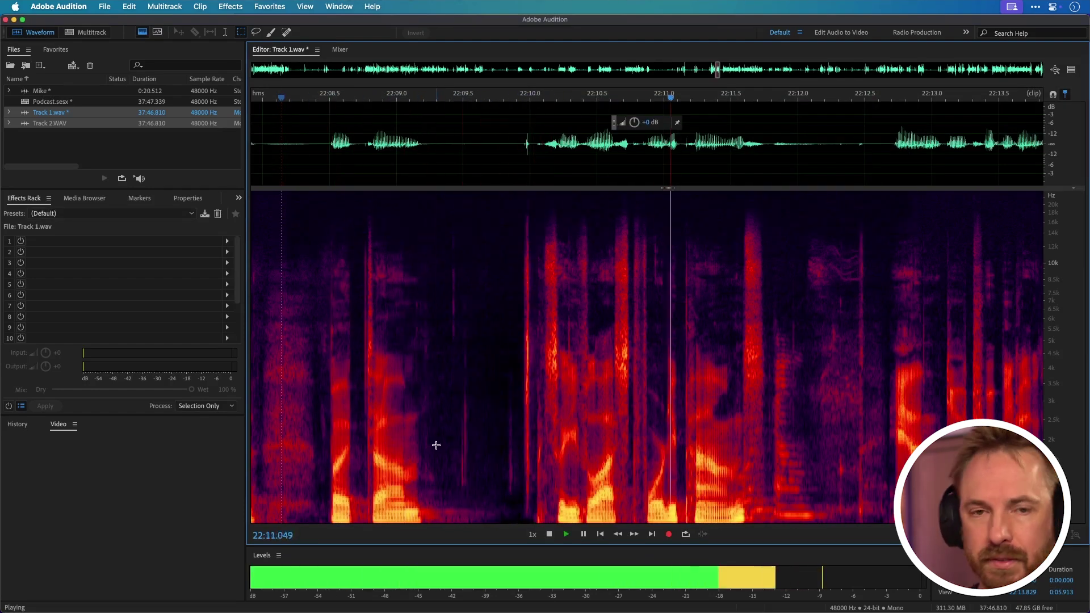
{"action": "key", "text": "space"}
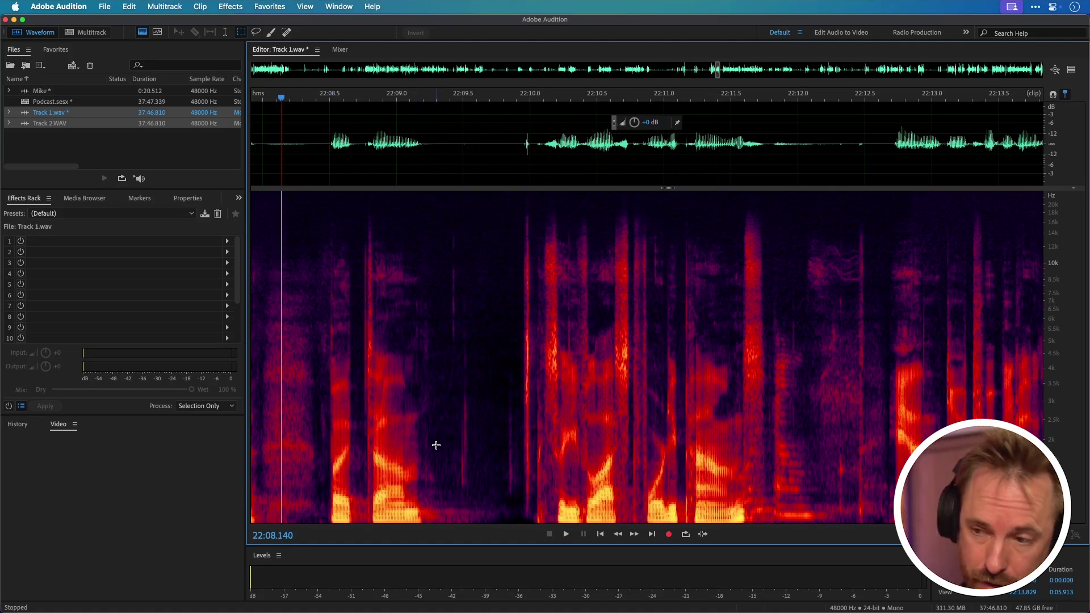
- Select the audio from about 22:08.1 to 22:13.0 and open the Dynamics effect for it
{"action": "left_click_drag", "start_coordinate": [274, 162], "coordinate": [927, 183]}
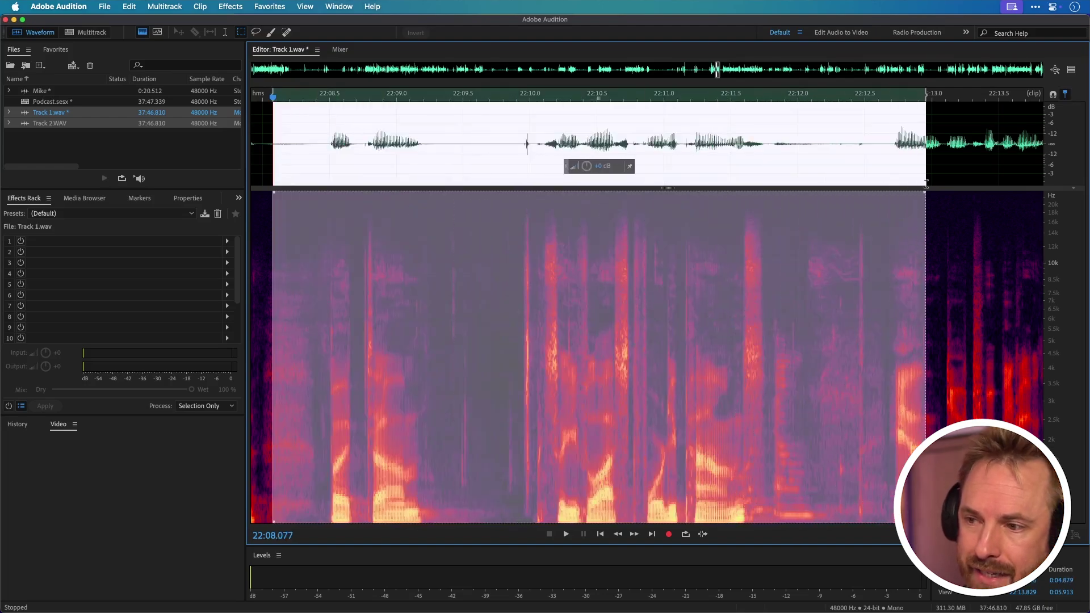
{"action": "left_click", "coordinate": [230, 6]}
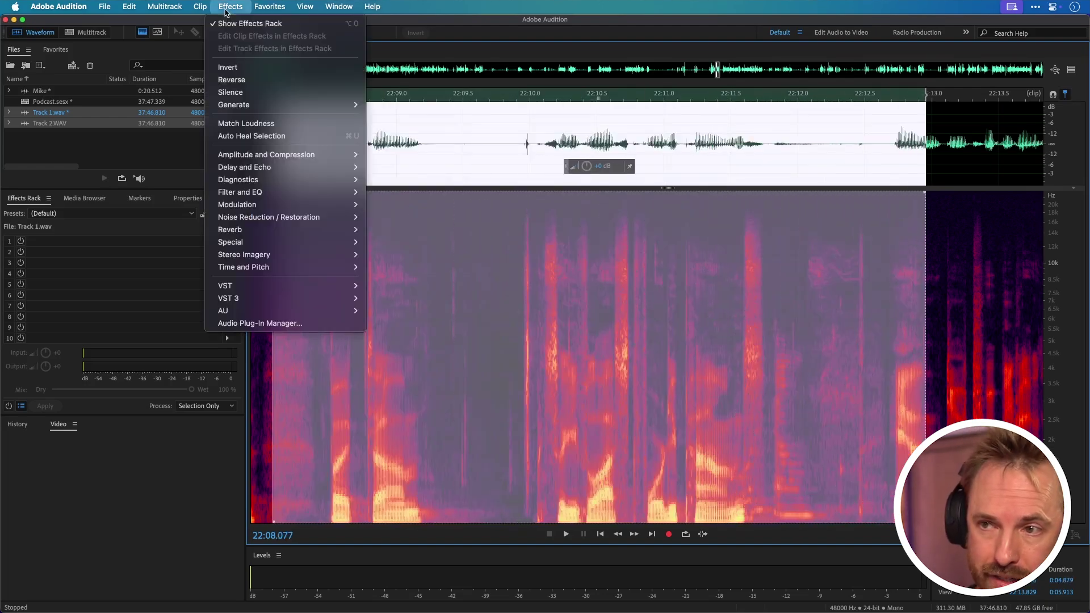
{"action": "mouse_move", "coordinate": [339, 154]}
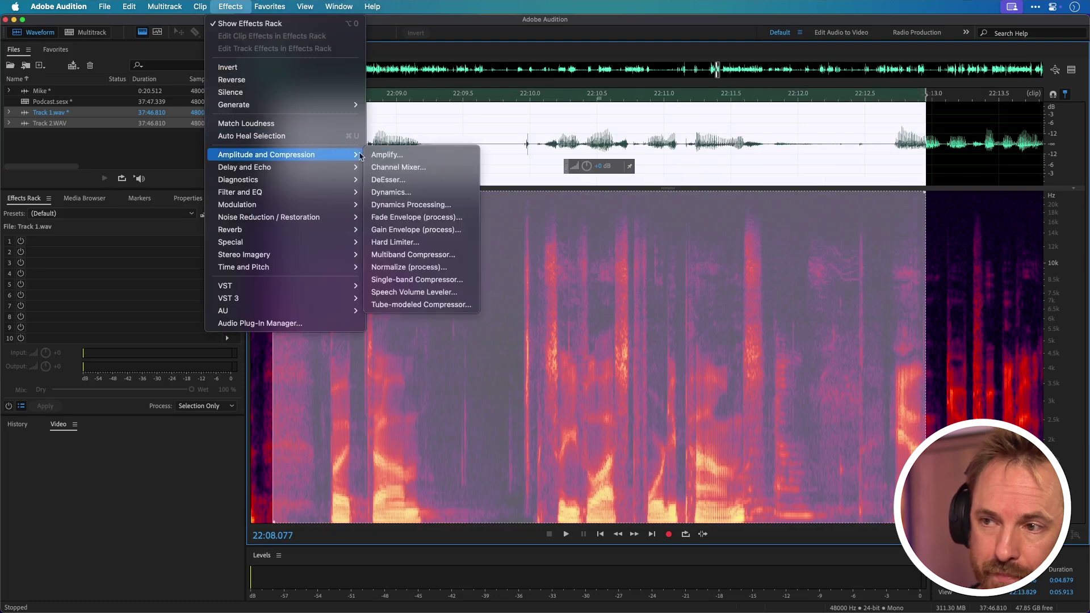
{"action": "left_click", "coordinate": [414, 197]}
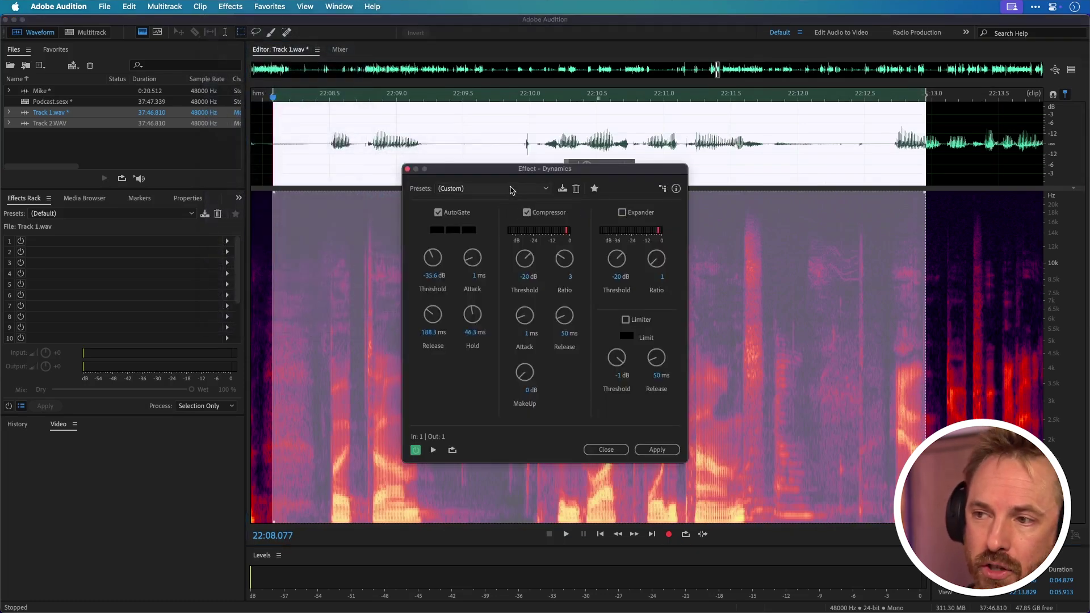
- Reset the Dynamics settings, enable only AutoGate with a threshold of about -45.1 dB, and apply the effect
{"action": "left_click", "coordinate": [511, 188]}
{"action": "left_click", "coordinate": [510, 202]}
{"action": "left_click", "coordinate": [438, 213]}
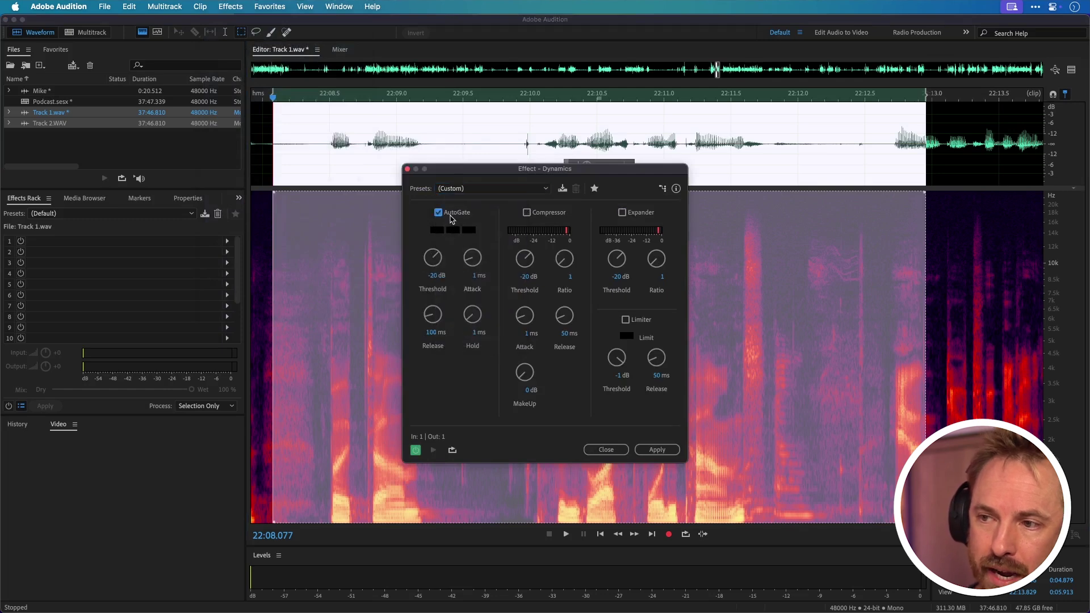
{"action": "left_click_drag", "start_coordinate": [439, 256], "coordinate": [431, 312]}
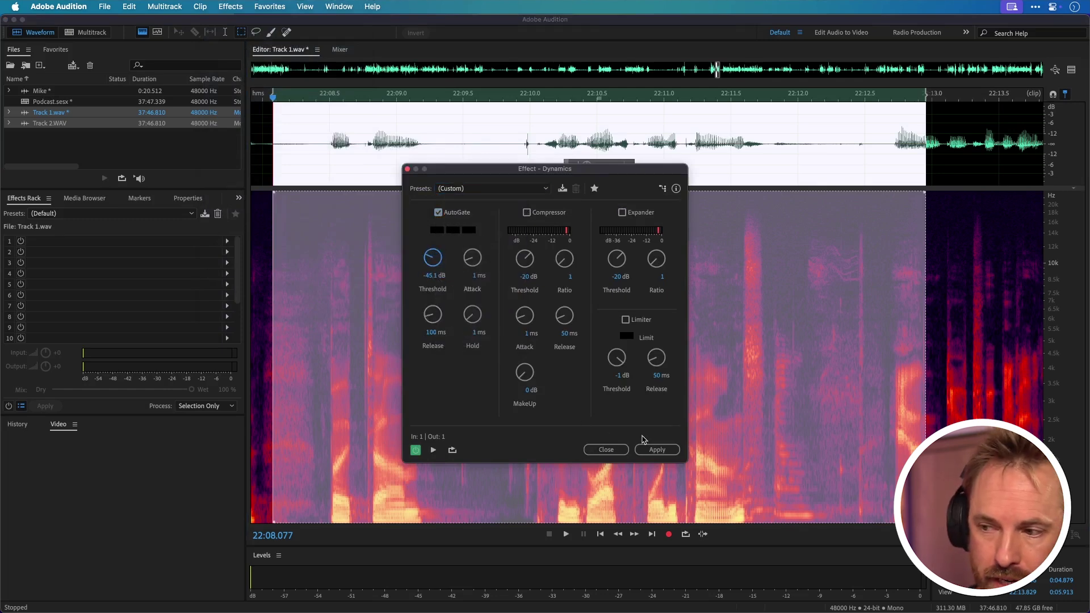
{"action": "left_click", "coordinate": [656, 449]}
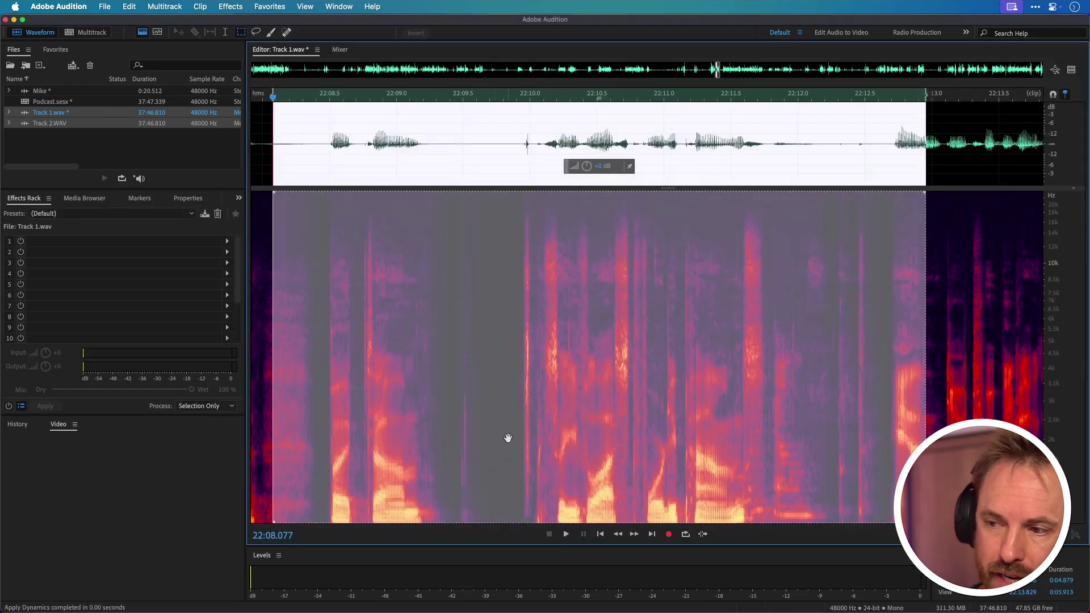
- Play back the gated audio from about 22:08.4
{"action": "left_click", "coordinate": [495, 250]}
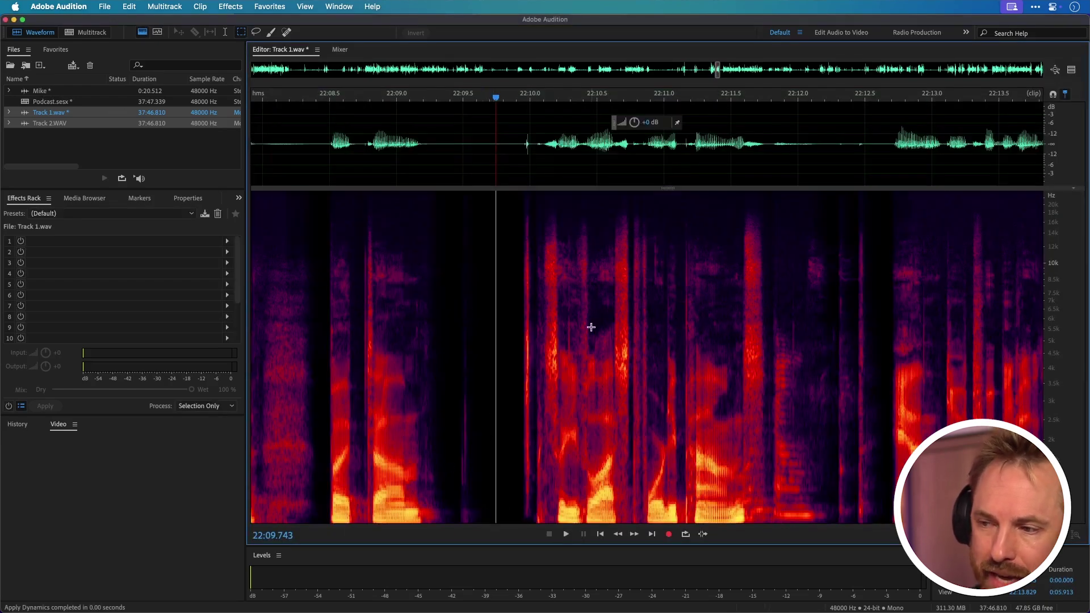
{"action": "left_click", "coordinate": [317, 150]}
{"action": "key", "text": "space"}
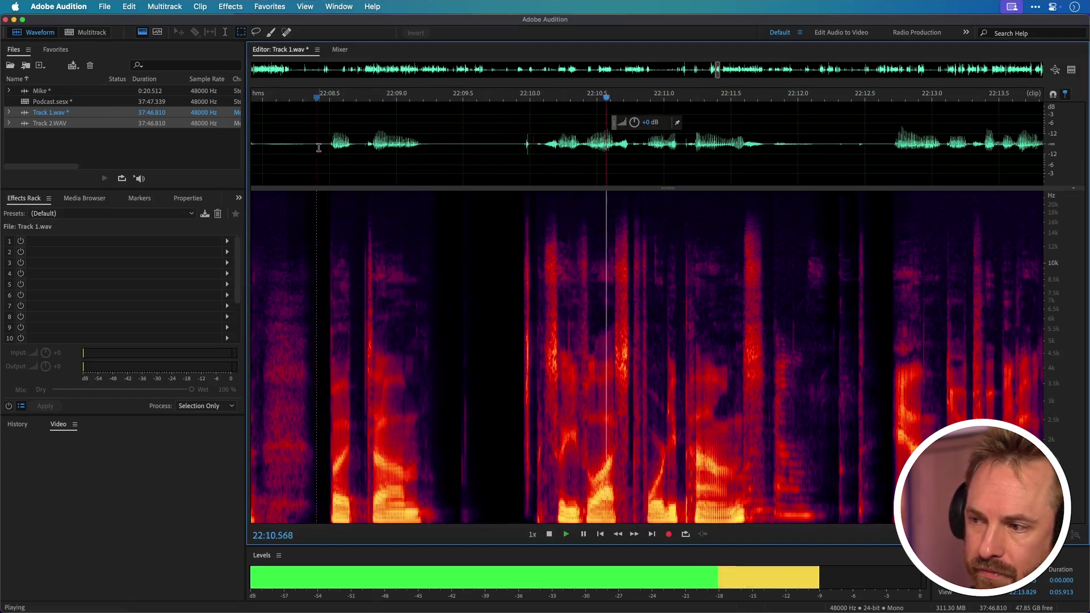
{"action": "key", "text": "space"}
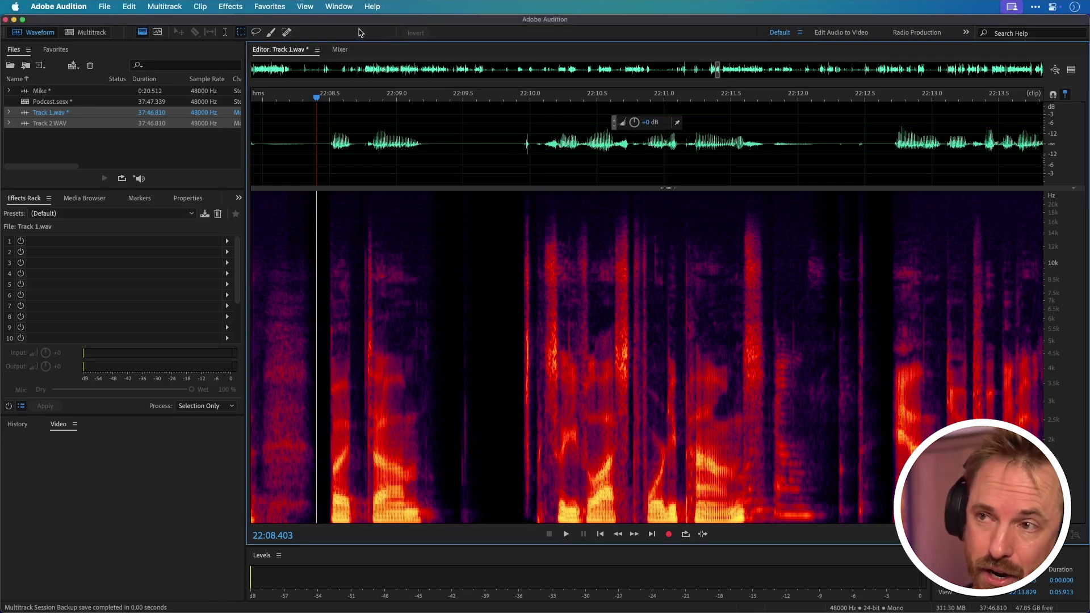
- Open Batch Process and add all the media files from the Finder's Batch folder to it
{"action": "left_click", "coordinate": [340, 8]}
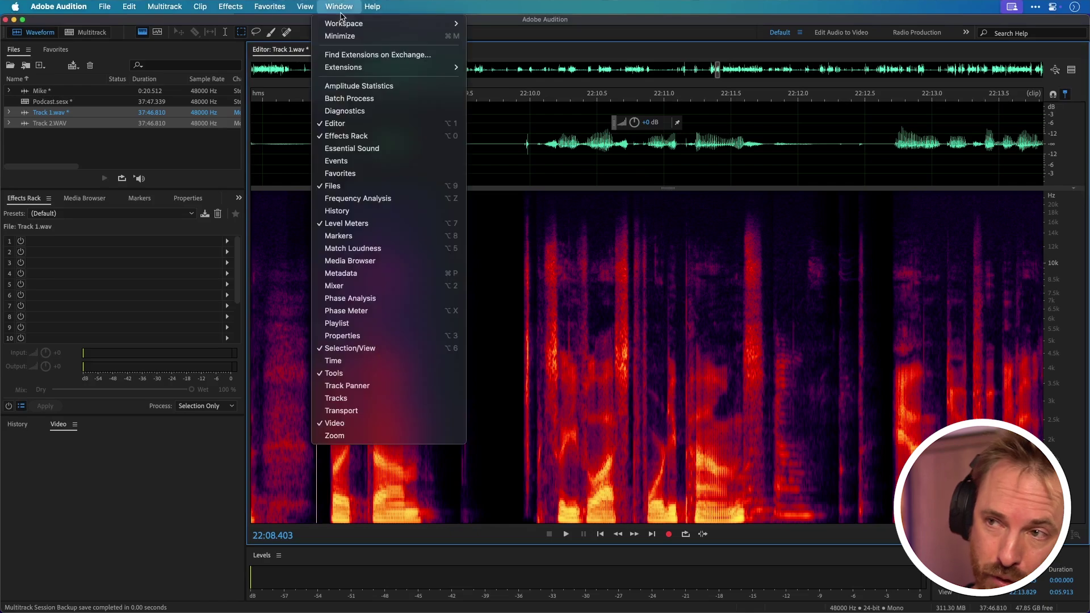
{"action": "left_click", "coordinate": [349, 99]}
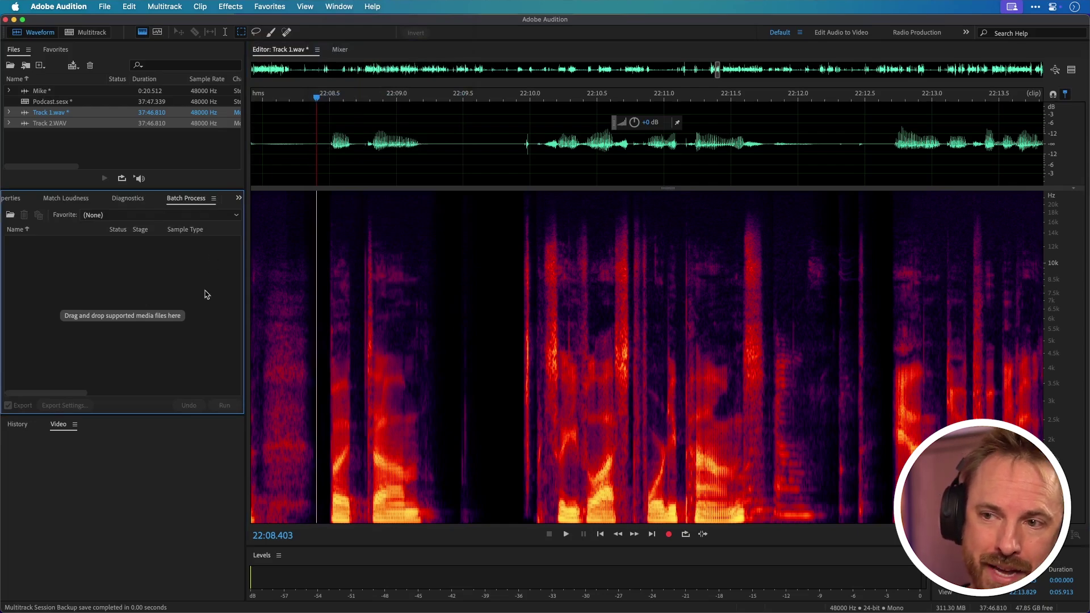
{"action": "key", "text": "super+Tab"}
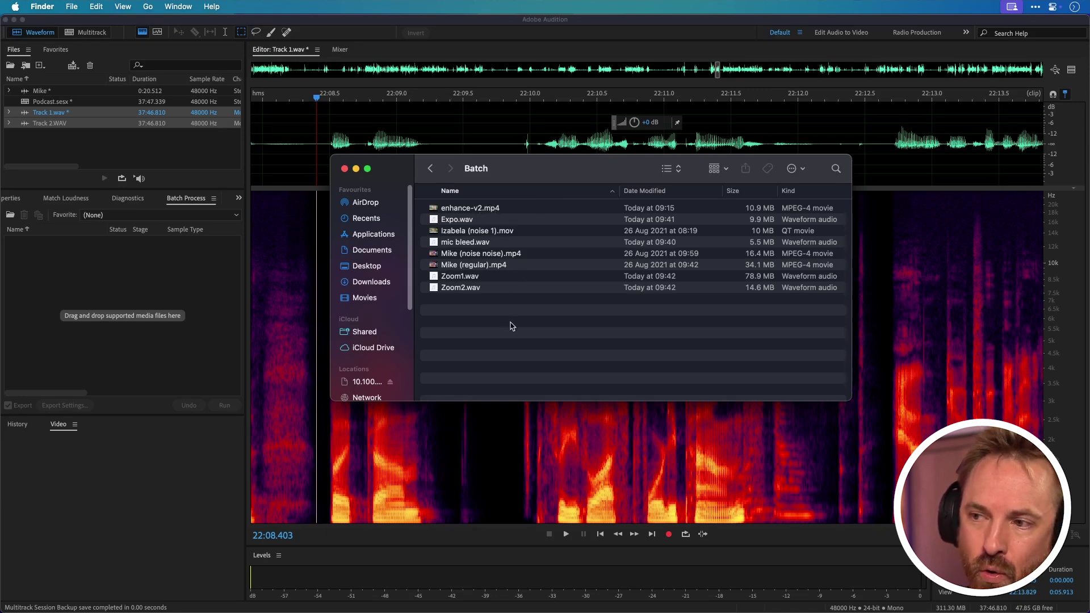
{"action": "left_click_drag", "start_coordinate": [510, 324], "coordinate": [485, 183]}
{"action": "left_click_drag", "start_coordinate": [484, 220], "coordinate": [142, 291]}
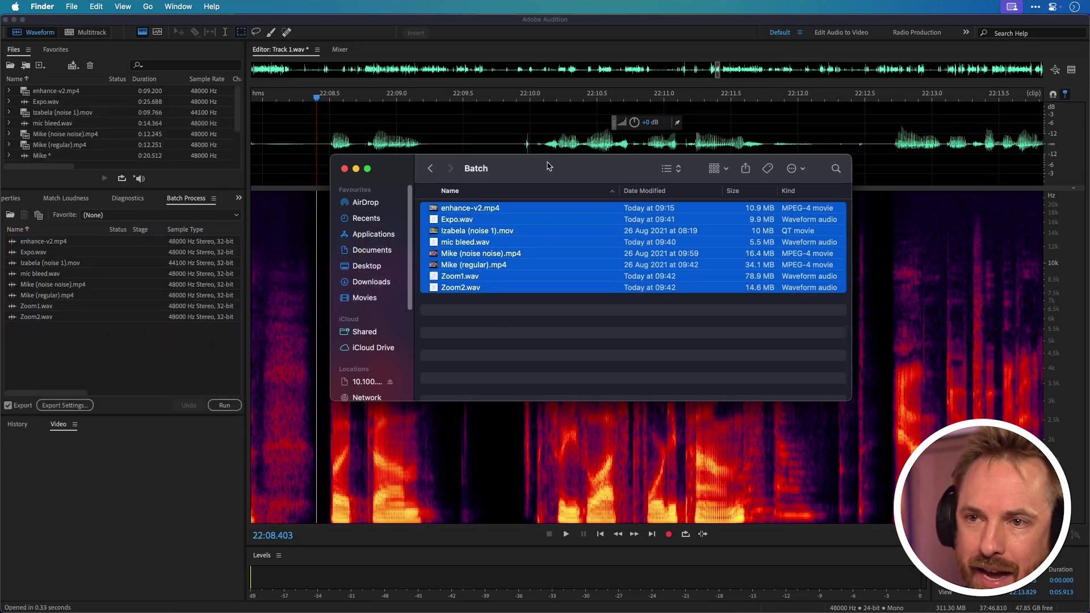
{"action": "key", "text": "super+w"}
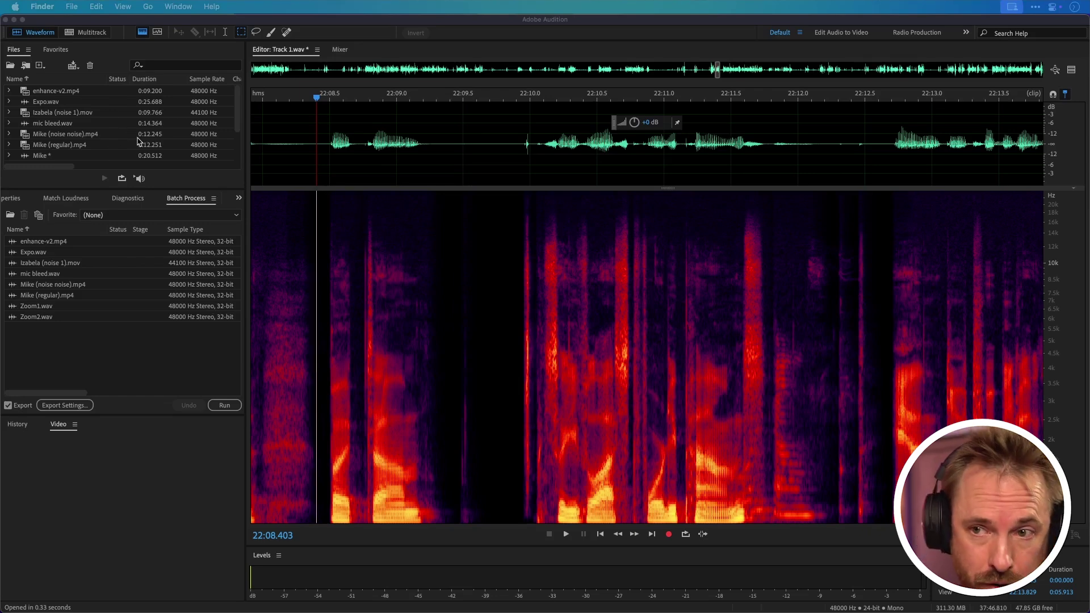
- Review which favorites can be applied to the batch
{"action": "left_click", "coordinate": [121, 217]}
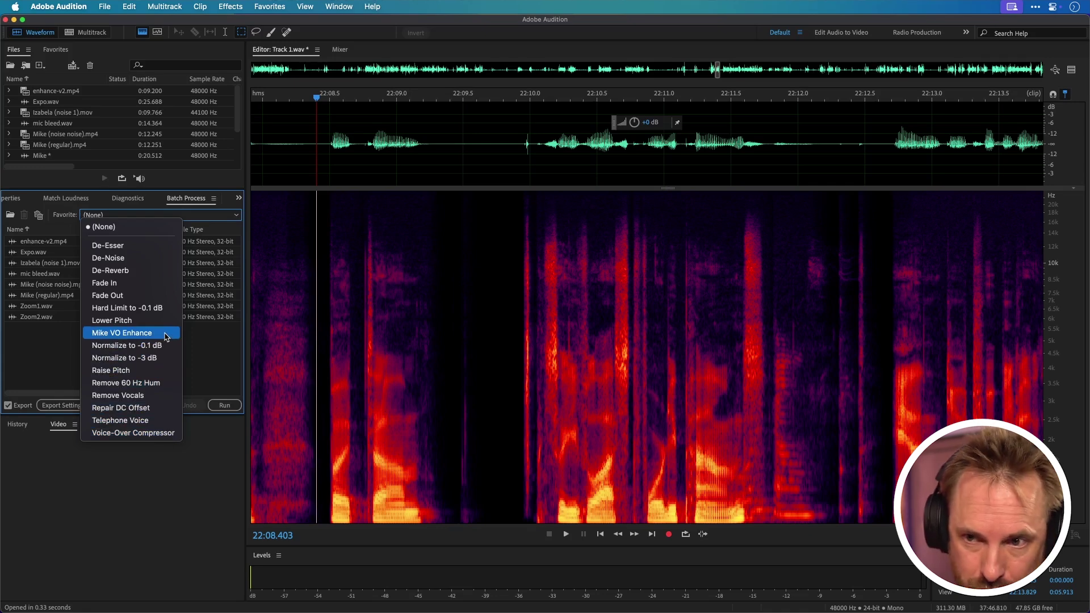
{"action": "left_click", "coordinate": [220, 342]}
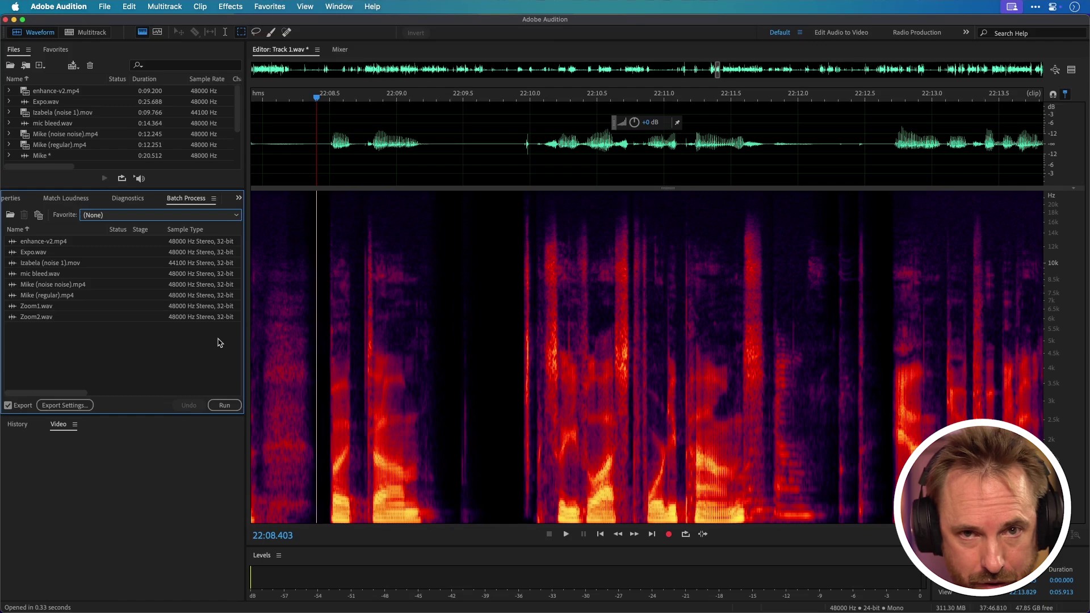
- Open mic bleed.wav from the batch in the editor and start recording a favorite
{"action": "double_click", "coordinate": [215, 274]}
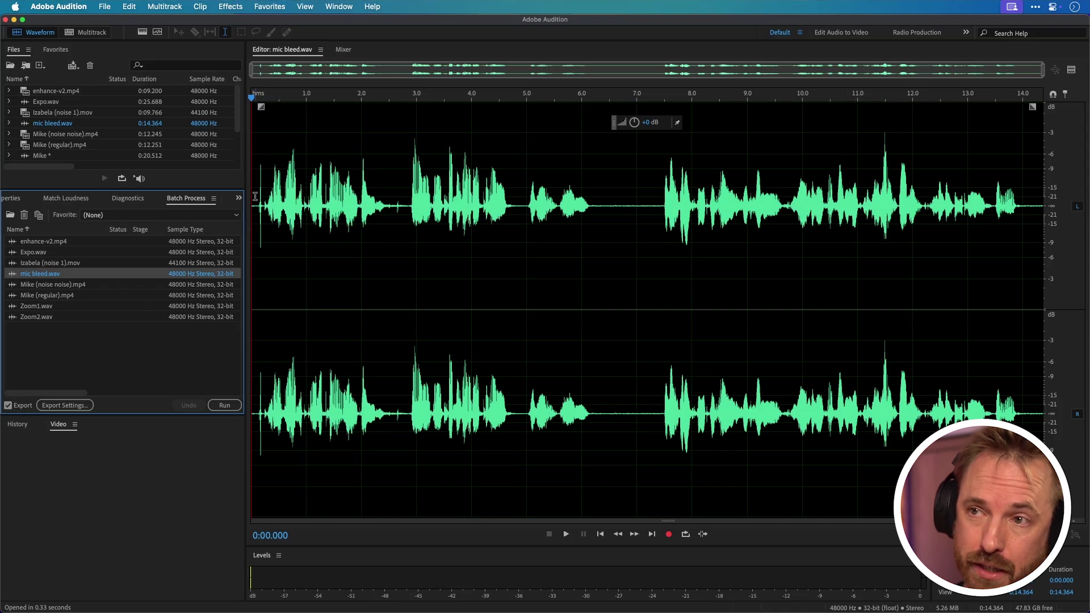
{"action": "left_click", "coordinate": [279, 8]}
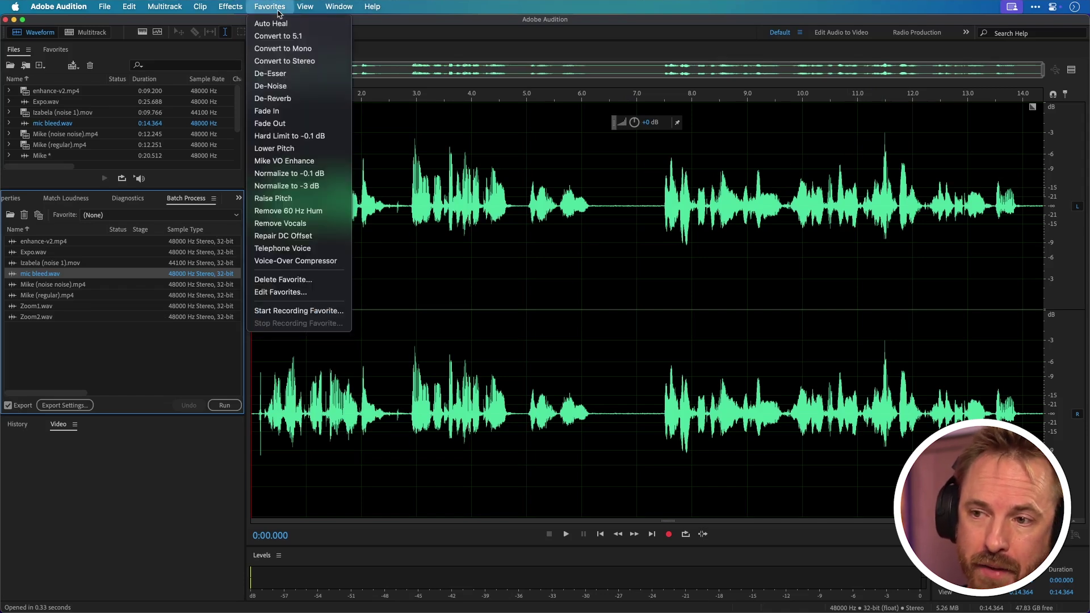
{"action": "left_click", "coordinate": [304, 312]}
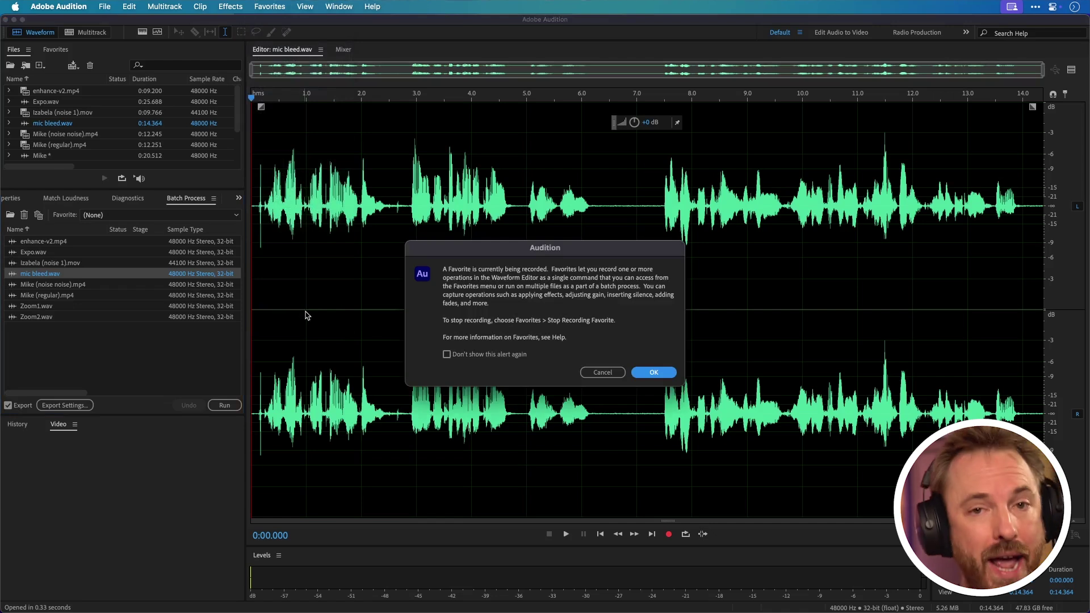
{"action": "left_click", "coordinate": [653, 372]}
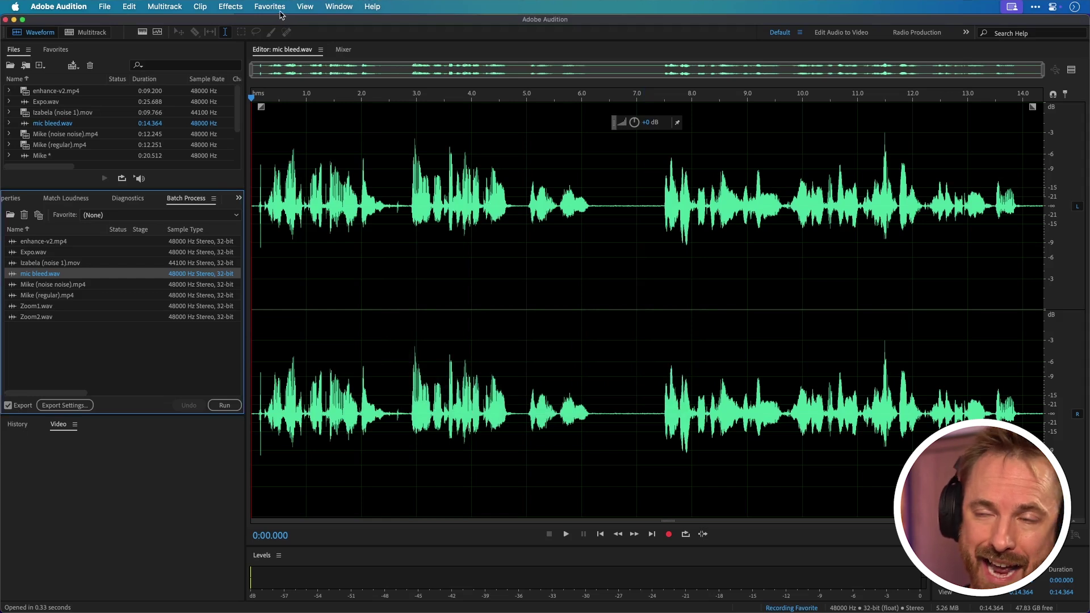
- Normalize the whole mic bleed.wav file to -1 dB
{"action": "left_click", "coordinate": [239, 7]}
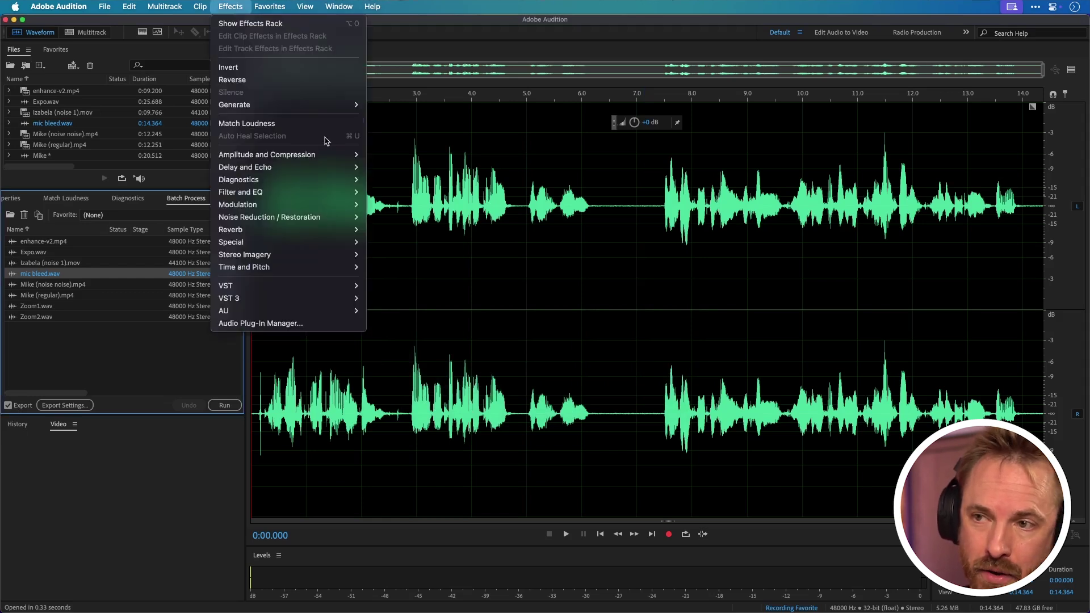
{"action": "mouse_move", "coordinate": [335, 154]}
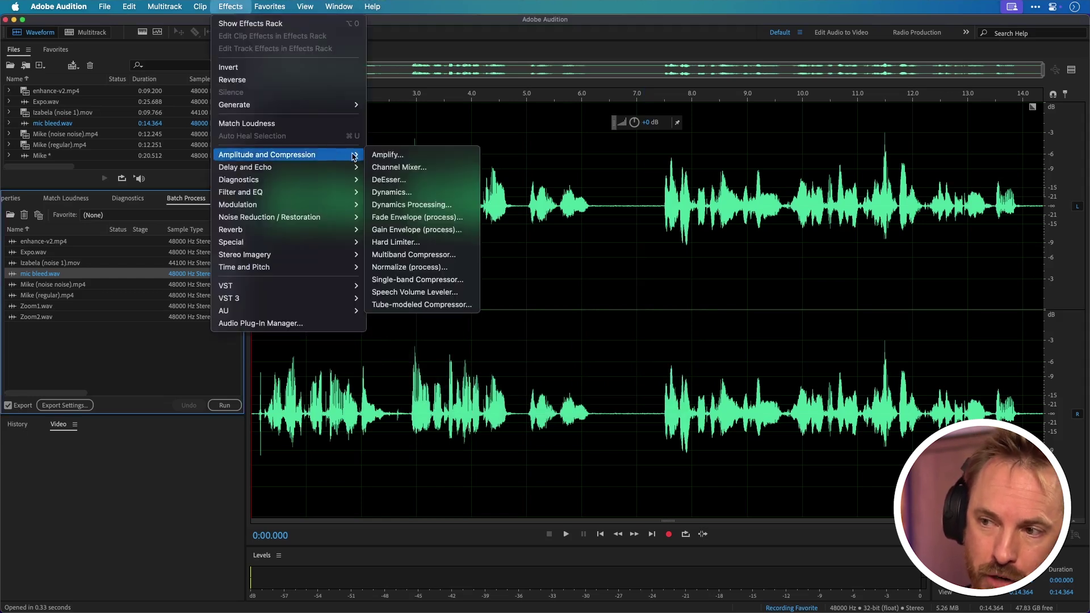
{"action": "left_click", "coordinate": [430, 267]}
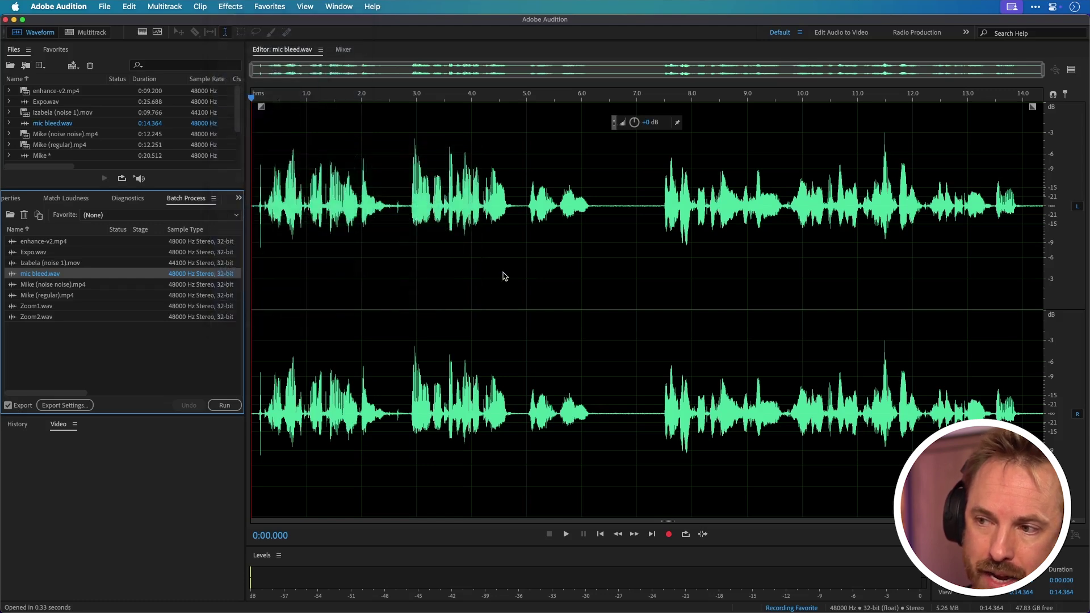
{"action": "left_click", "coordinate": [574, 293]}
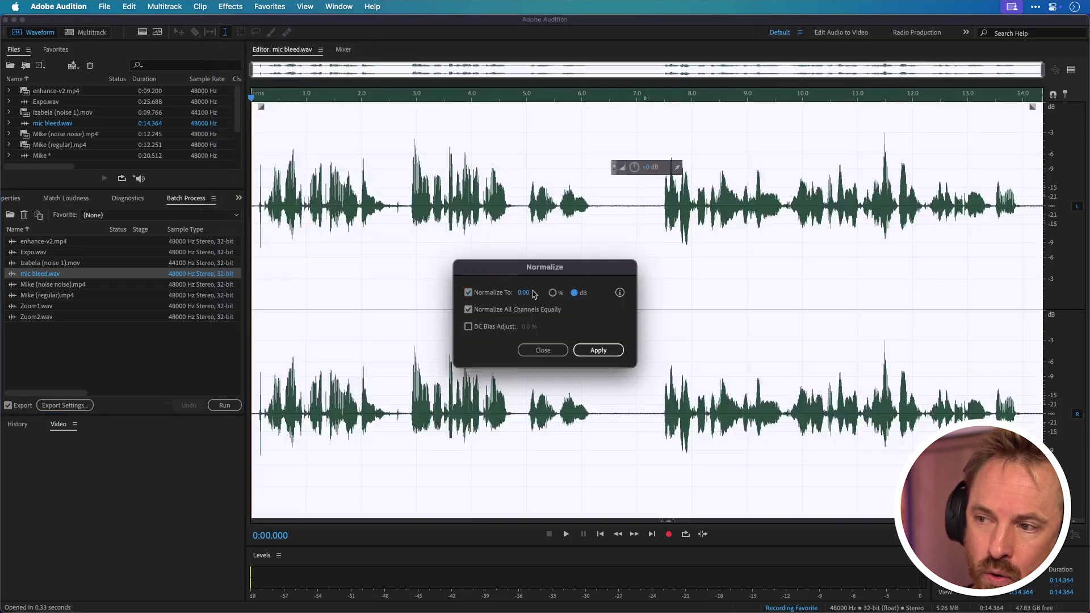
{"action": "left_click", "coordinate": [529, 293]}
{"action": "type", "text": "-1"}
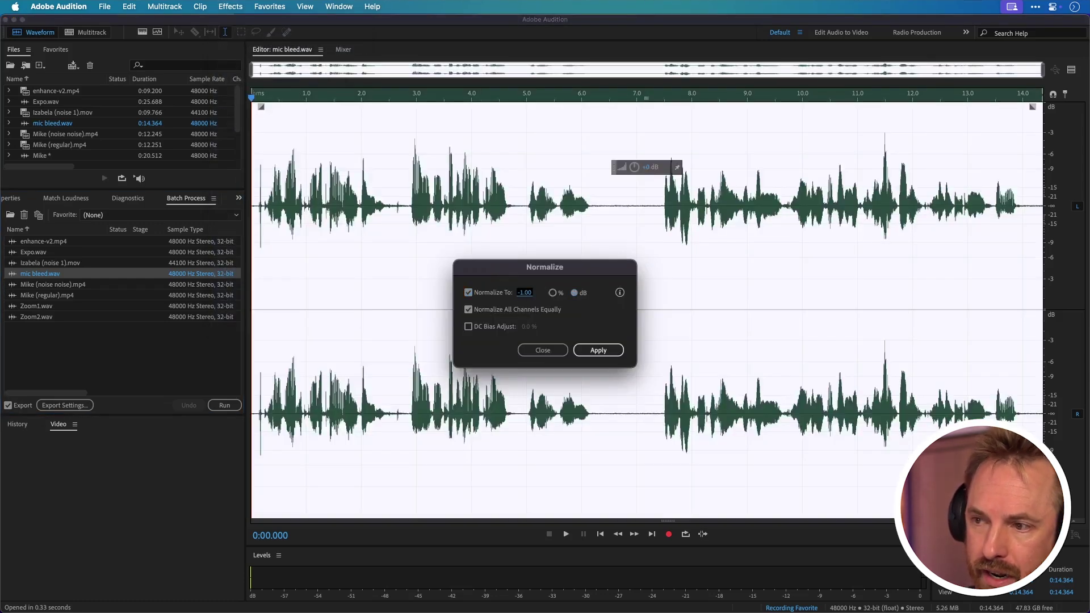
{"action": "left_click", "coordinate": [594, 350]}
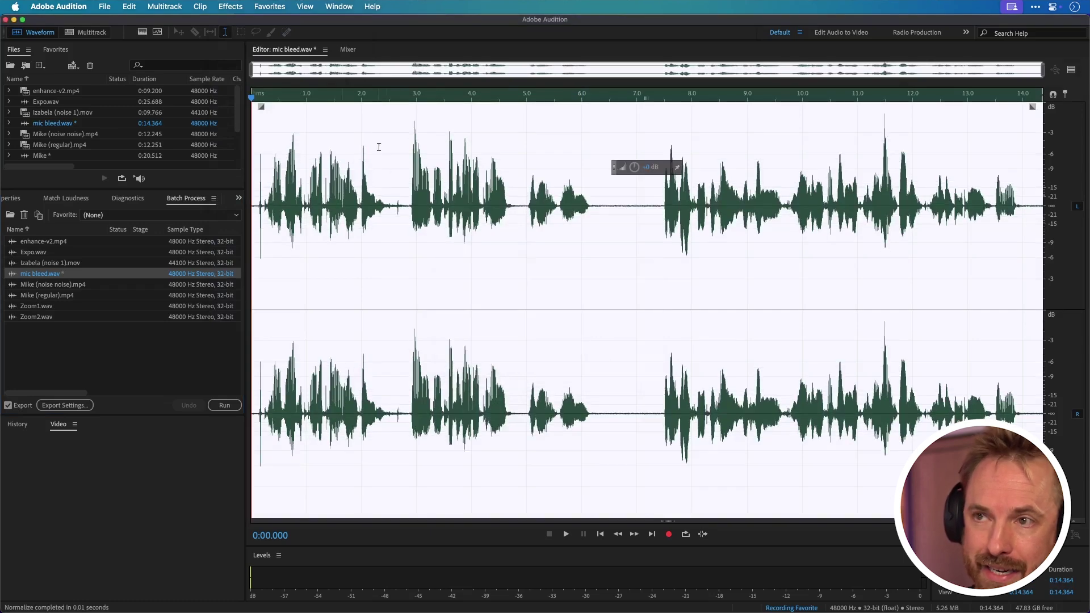
- Stop recording the favorite, save it under the presenter's first name followed by "Normalize", and deselect the waveform
{"action": "left_click", "coordinate": [279, 7]}
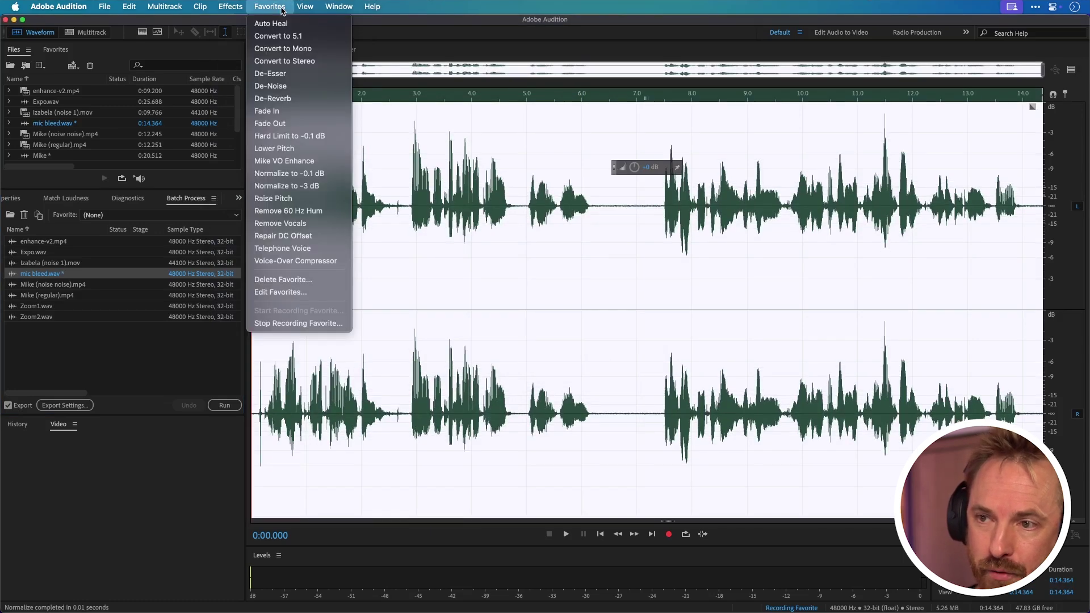
{"action": "left_click", "coordinate": [311, 323]}
{"action": "type", "text": "Mike Normalize"}
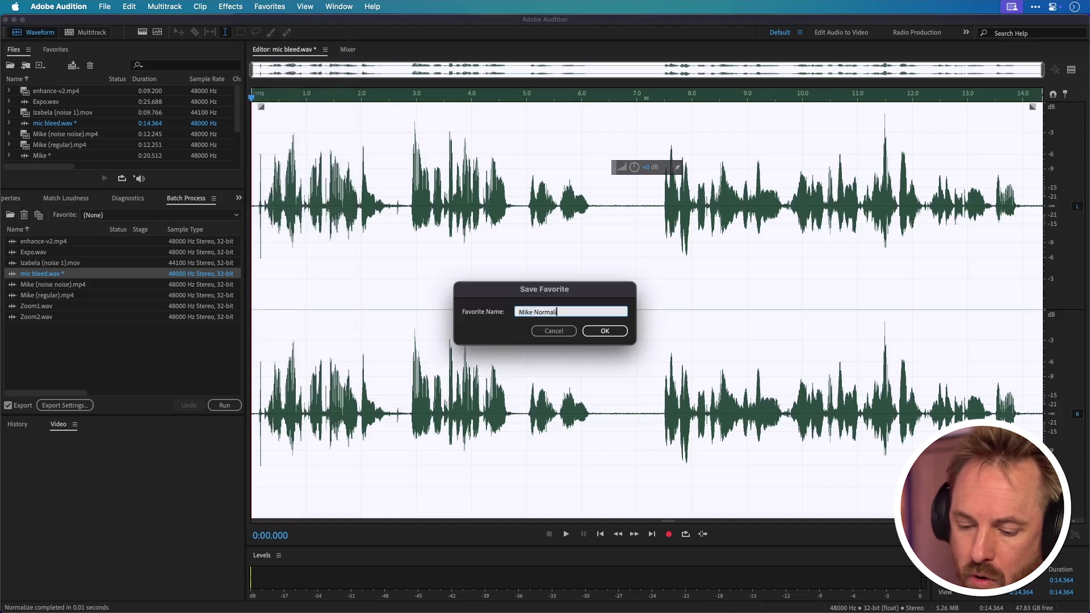
{"action": "left_click", "coordinate": [606, 331]}
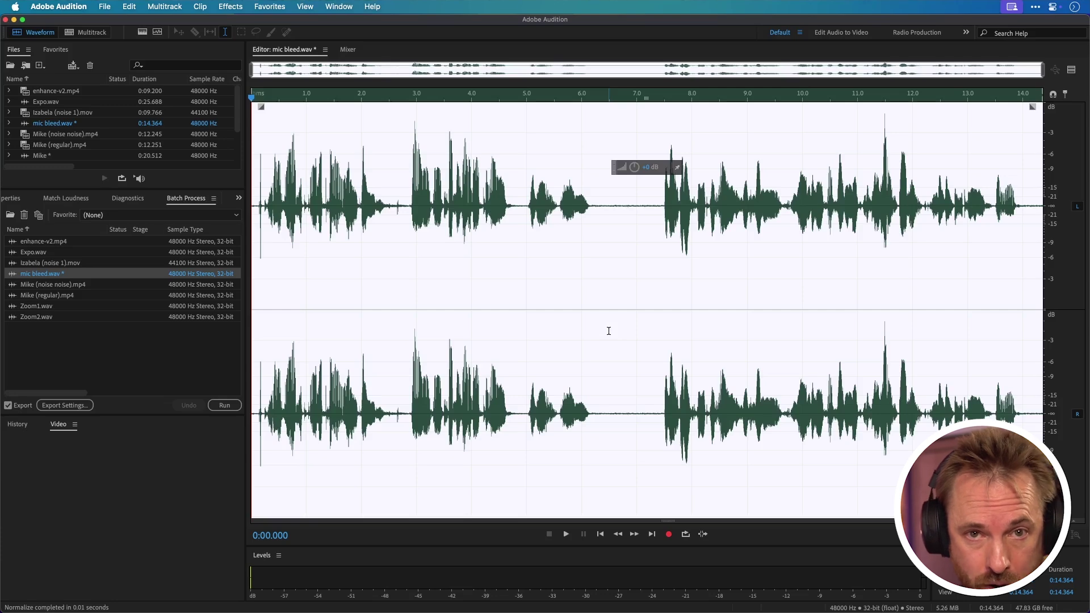
{"action": "left_click", "coordinate": [609, 331]}
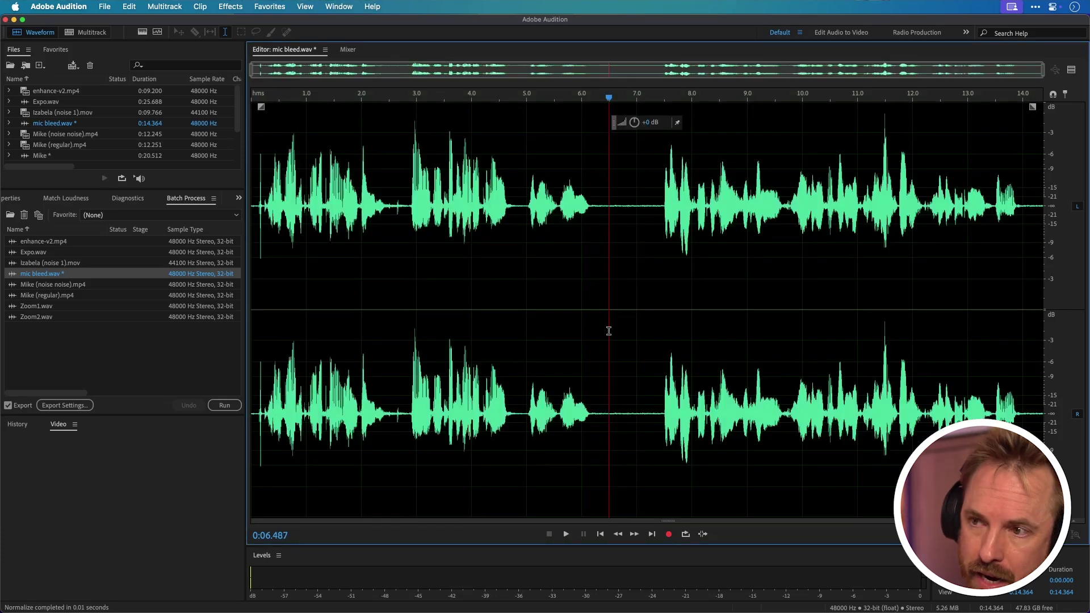
- Undo the normalization of mic bleed.wav and open other batch files in the editor to compare their levels, ending with Expo.wav
{"action": "key", "text": "super+z"}
{"action": "left_click", "coordinate": [556, 266]}
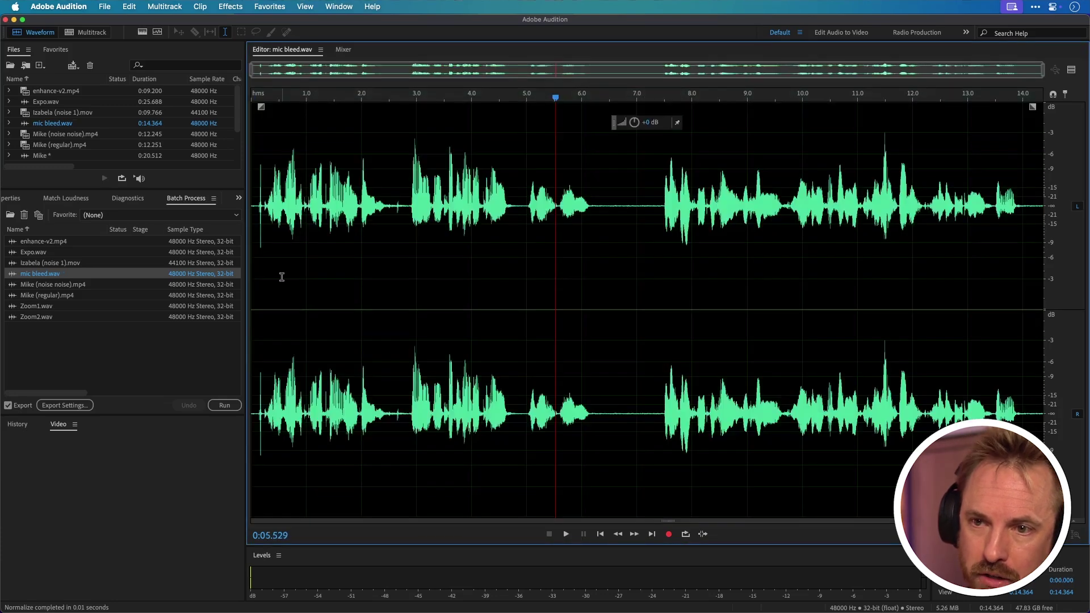
{"action": "double_click", "coordinate": [57, 264]}
{"action": "double_click", "coordinate": [48, 297]}
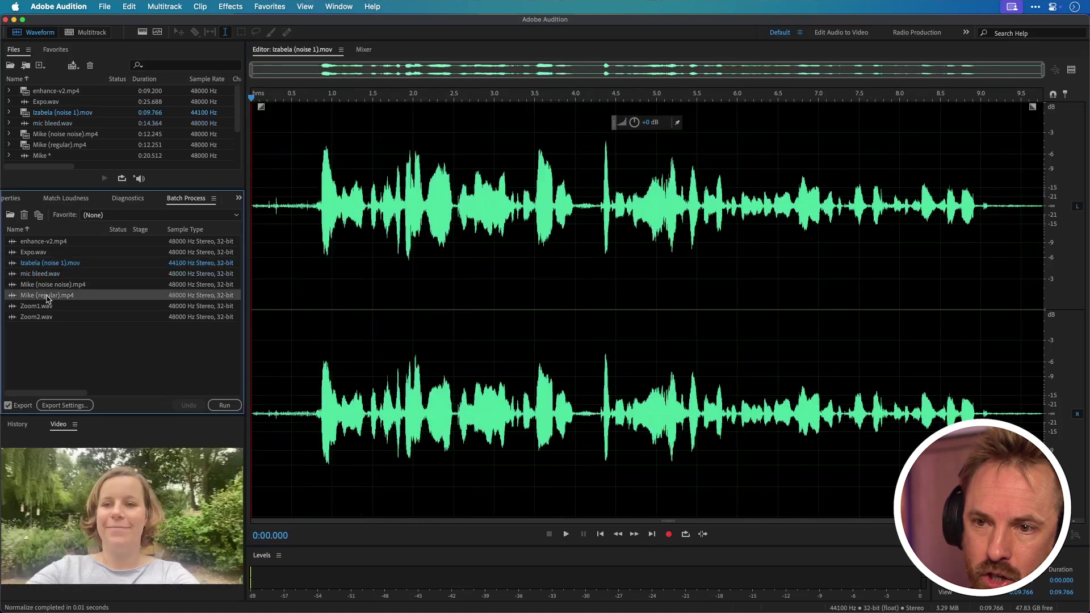
{"action": "double_click", "coordinate": [46, 316]}
{"action": "double_click", "coordinate": [46, 264]}
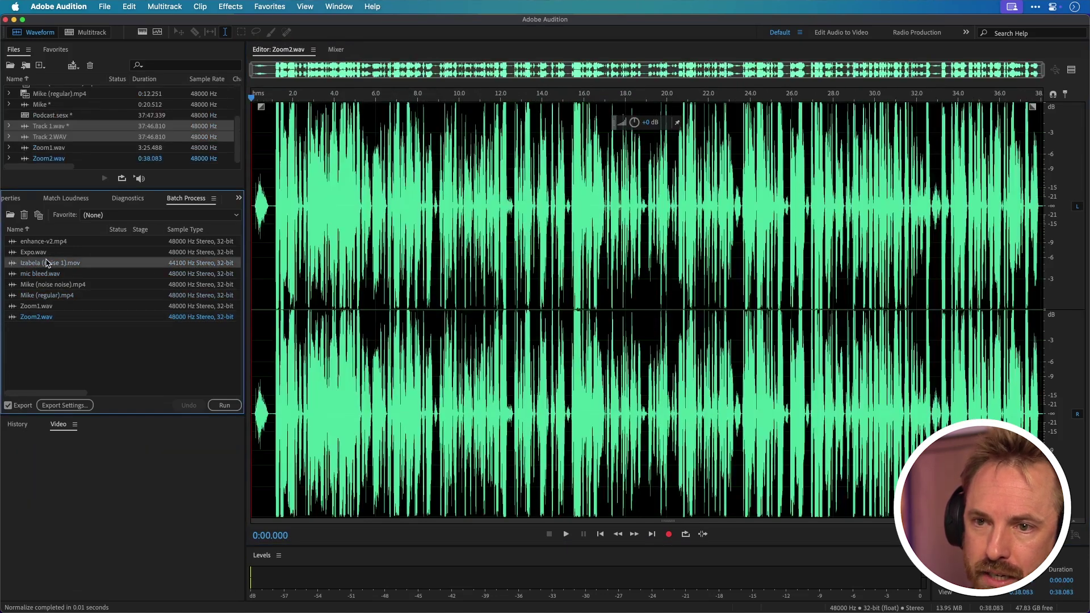
{"action": "double_click", "coordinate": [48, 252]}
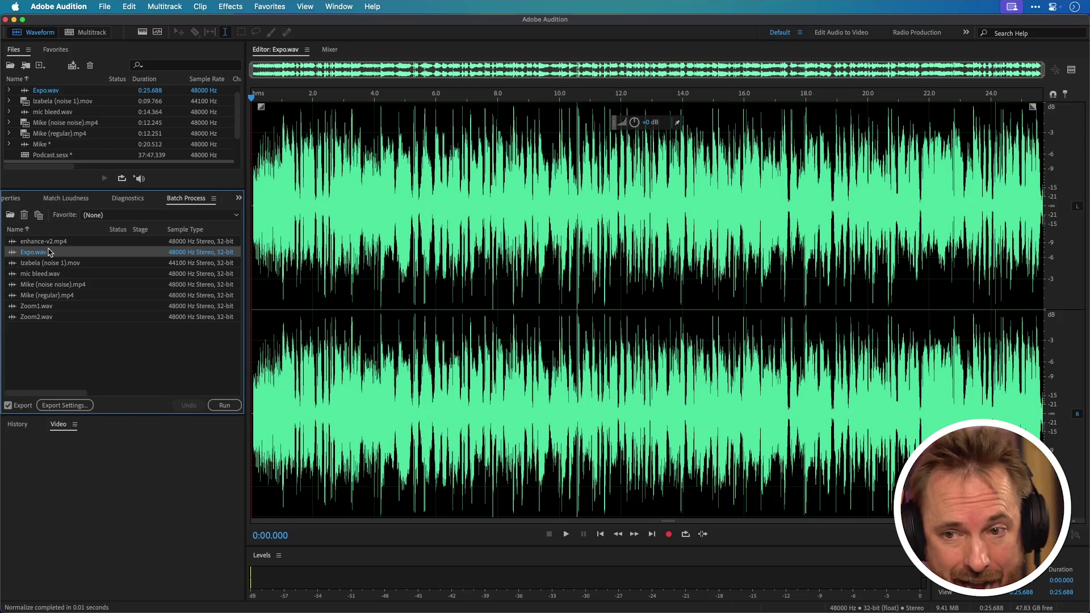
- Assign the presenter's recorded Normalize favorite to the batch and set the export file prefix to the presenter's first name plus a hyphen
{"action": "left_click", "coordinate": [90, 218]}
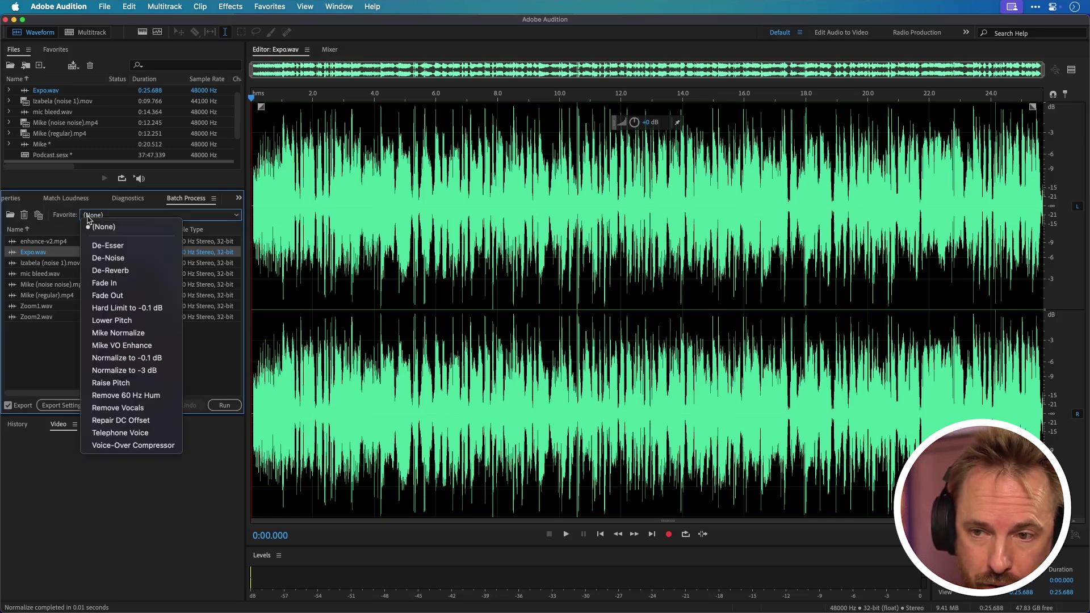
{"action": "left_click", "coordinate": [118, 333]}
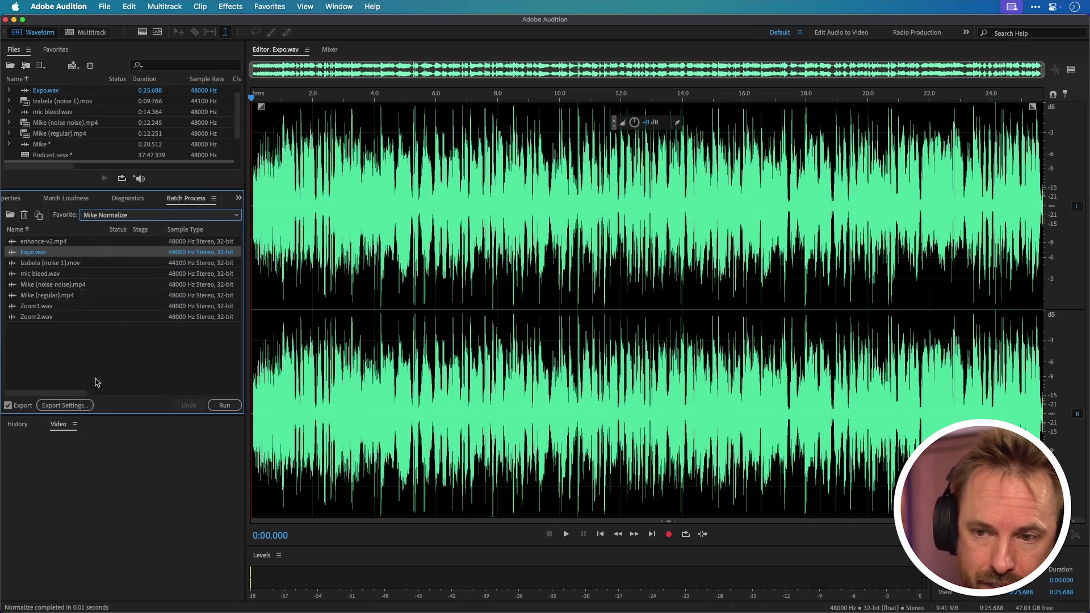
{"action": "left_click", "coordinate": [62, 405]}
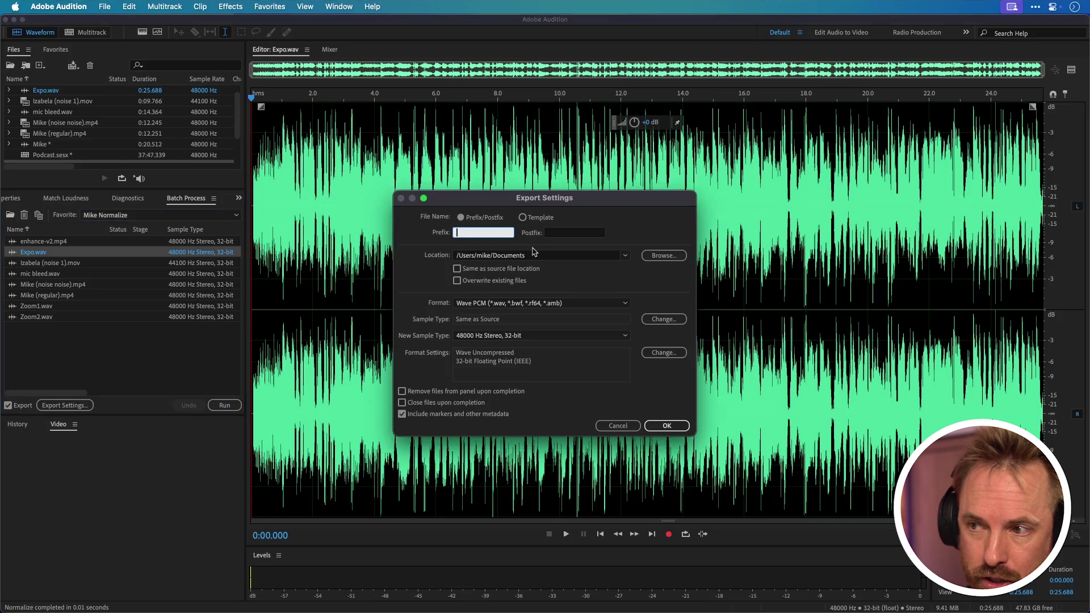
{"action": "type", "text": "mike-"}
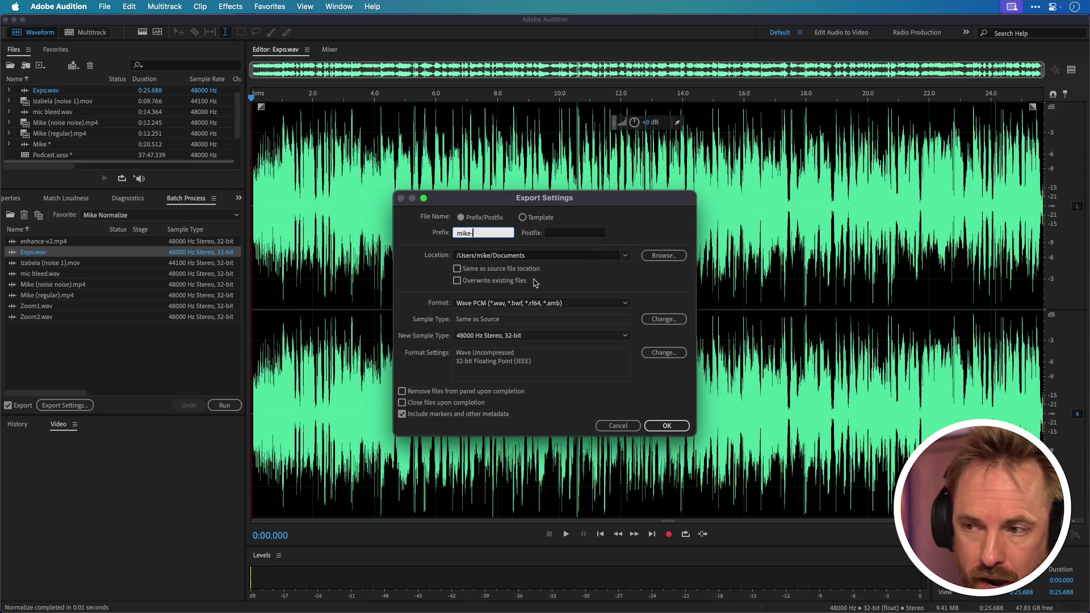
- Set the batch export format to MP3 Audio and the new sample type to 44100 Hz Stereo, 32-bit
{"action": "left_click", "coordinate": [487, 304]}
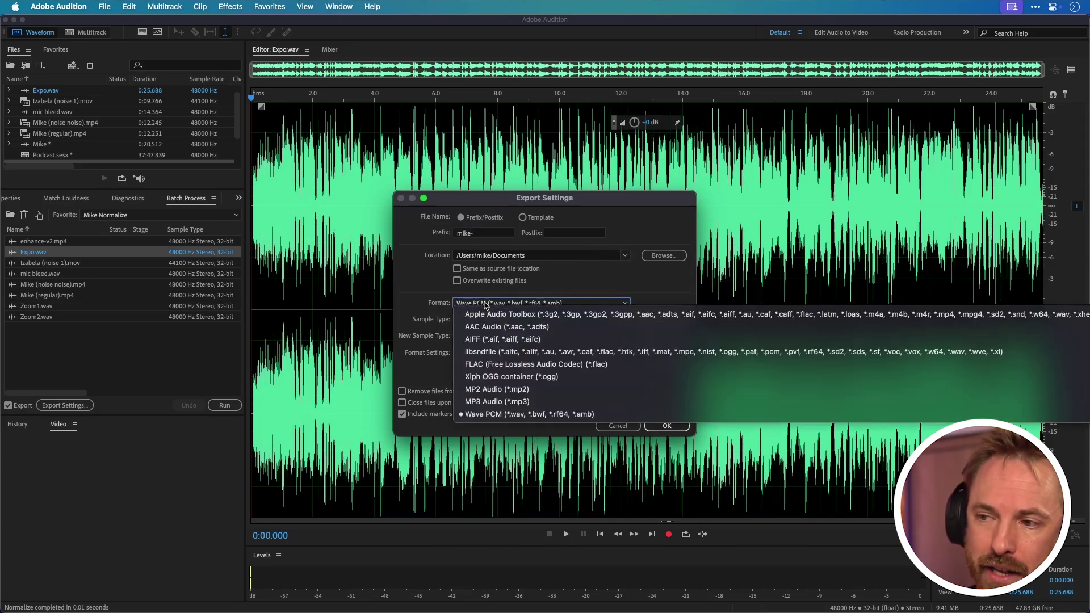
{"action": "left_click", "coordinate": [499, 401]}
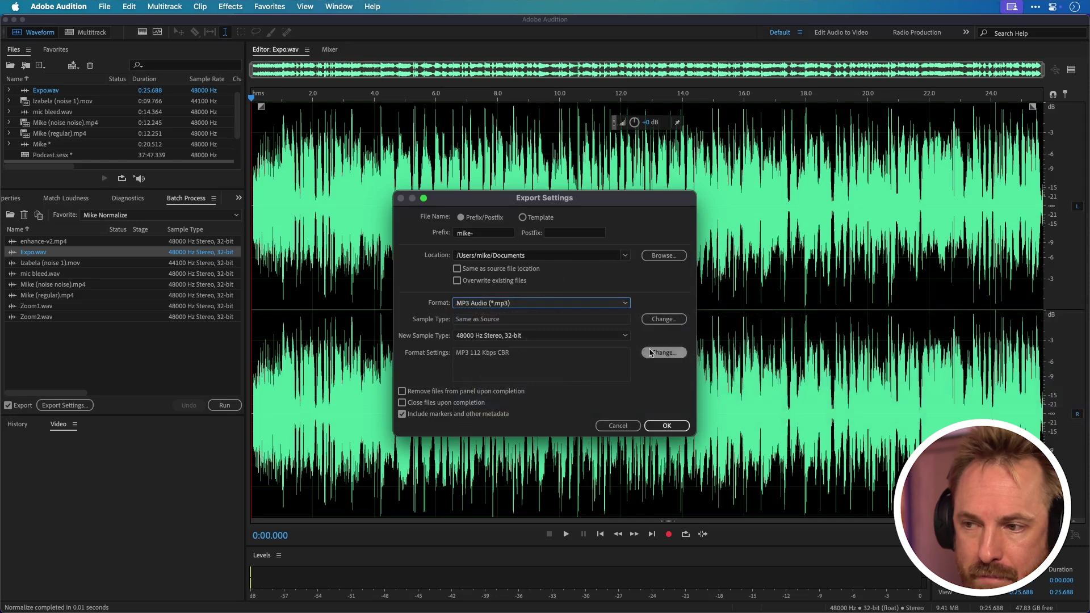
{"action": "left_click", "coordinate": [602, 335]}
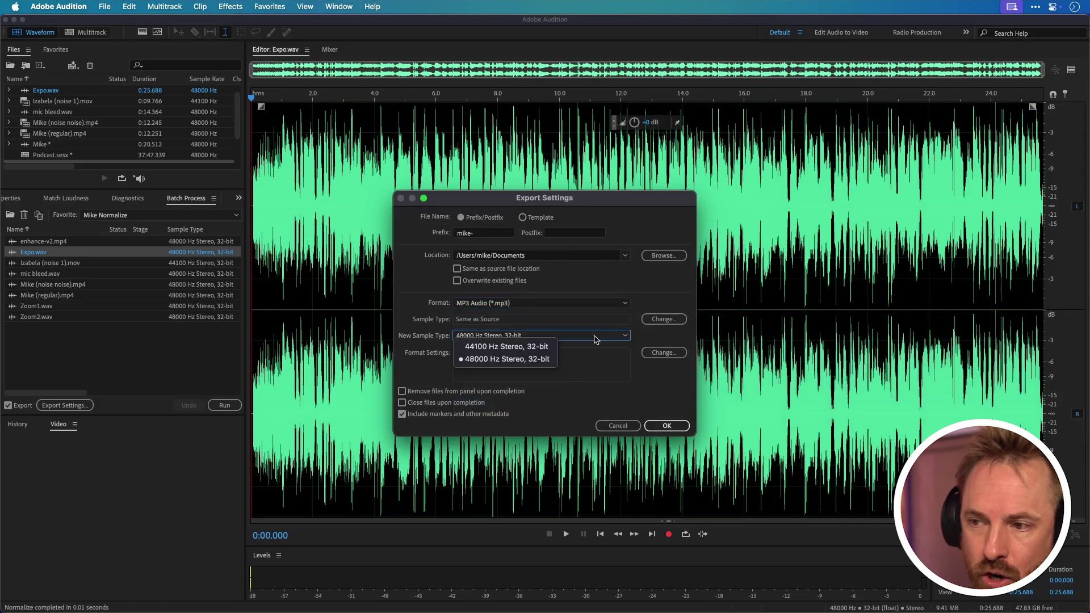
{"action": "left_click", "coordinate": [545, 351]}
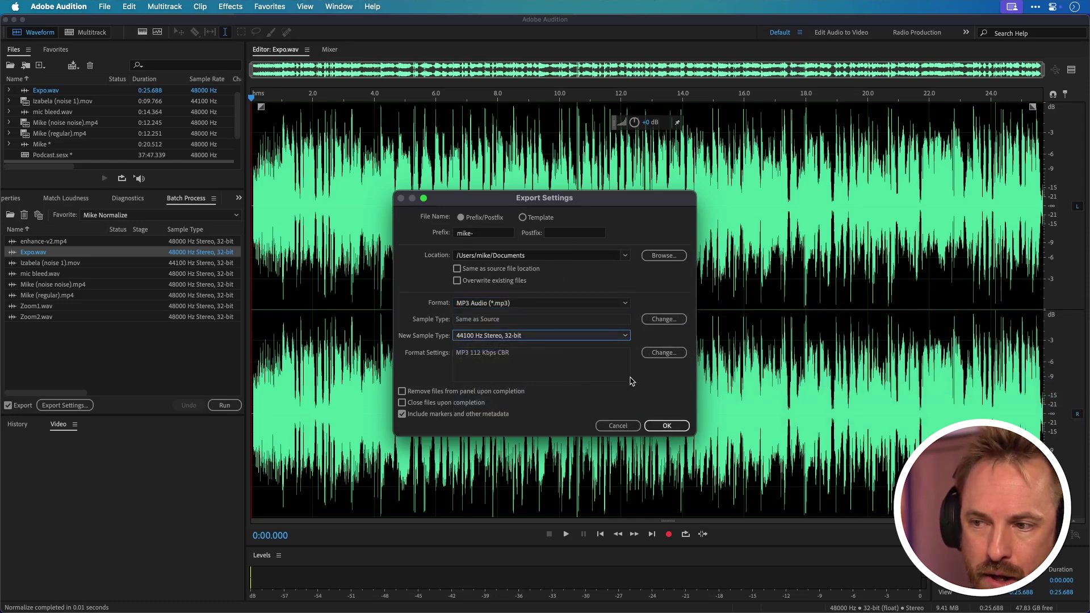
- Set the constant MP3 bitrate to 128 Kbps (44100 Hz) and accept the export settings with the lossy format
{"action": "left_click", "coordinate": [645, 355]}
{"action": "left_click", "coordinate": [561, 309]}
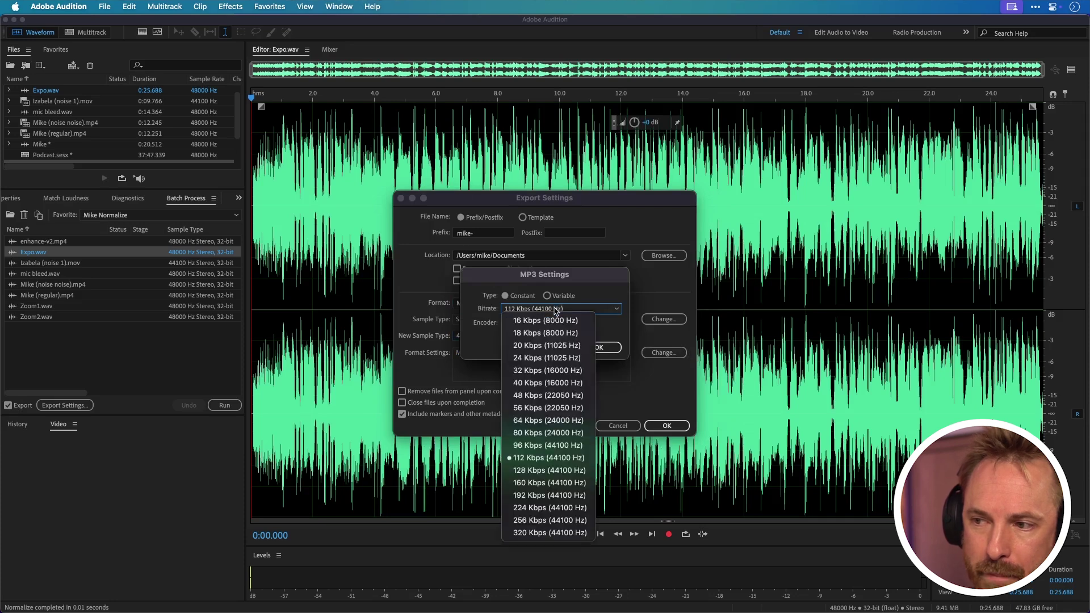
{"action": "left_click", "coordinate": [537, 471]}
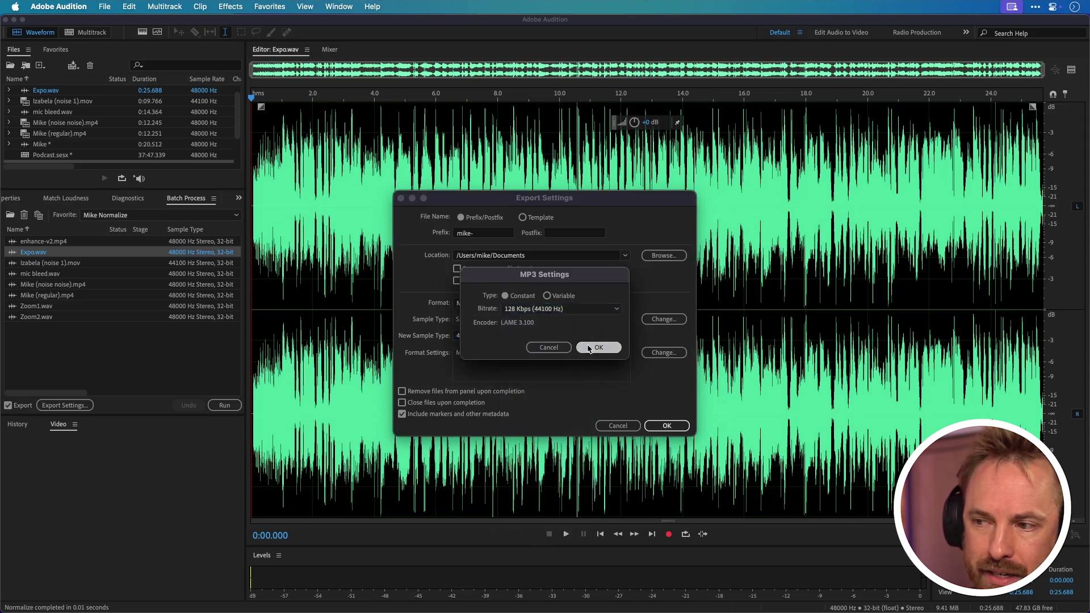
{"action": "left_click", "coordinate": [607, 348]}
{"action": "left_click", "coordinate": [651, 427]}
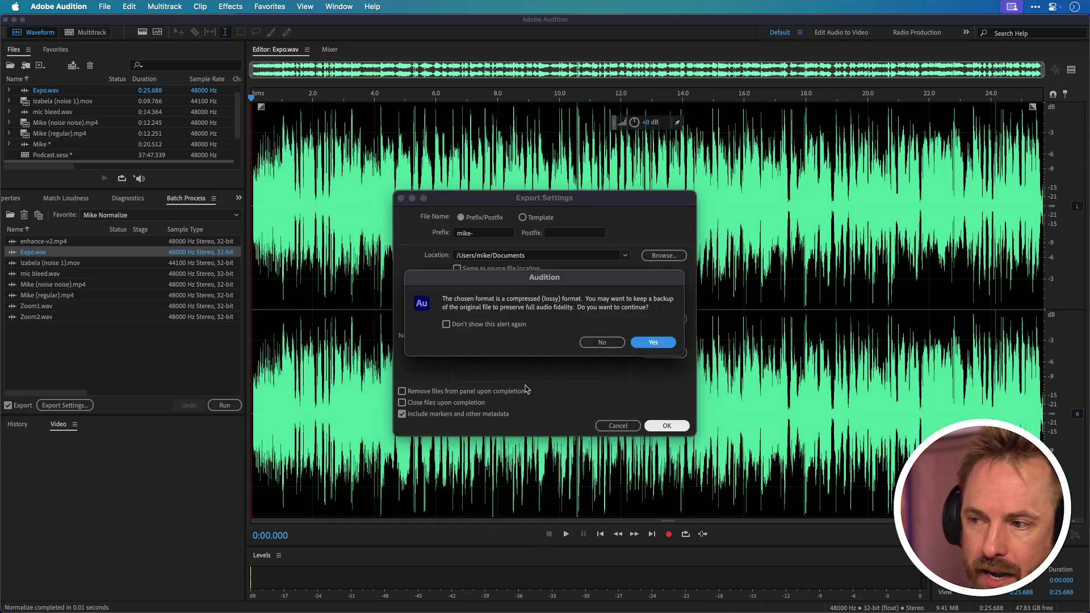
{"action": "left_click", "coordinate": [671, 343]}
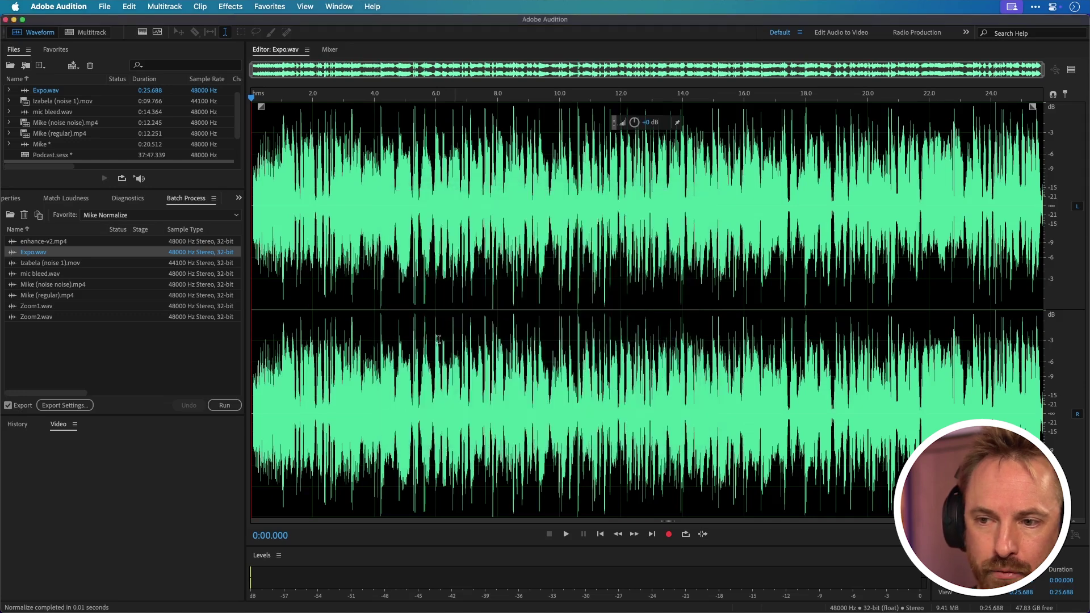
- Run the batch process on all listed files and close the Documents folder window holding the exports
{"action": "left_click", "coordinate": [223, 406]}
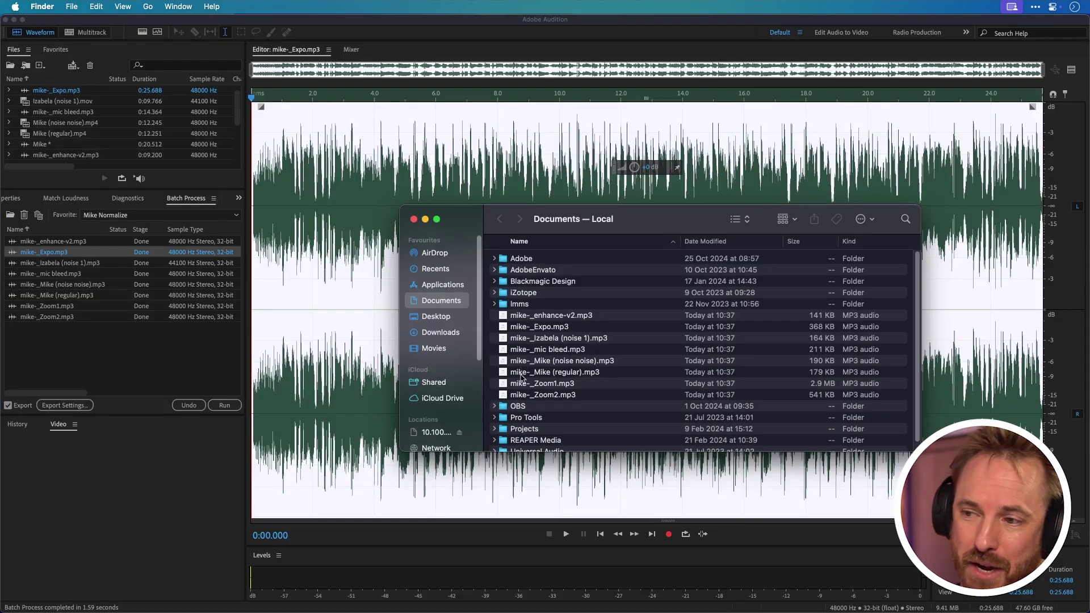
{"action": "key", "text": "super+w"}
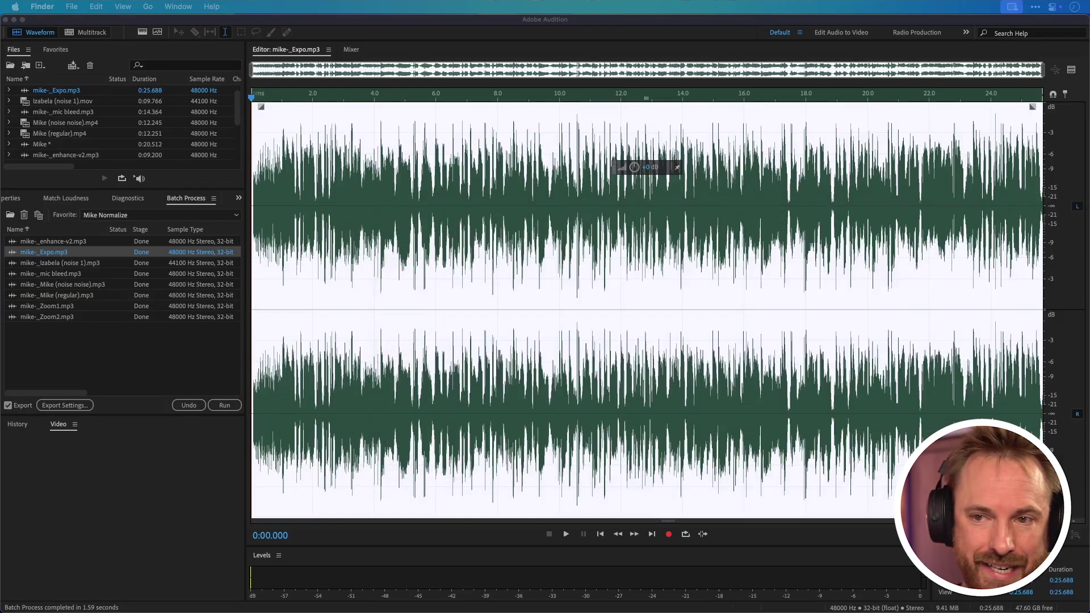
- Open each processed MP3 in the batch list, from enhance-v2 through Zoom2, to inspect its normalized waveform
{"action": "double_click", "coordinate": [65, 244]}
{"action": "double_click", "coordinate": [64, 253]}
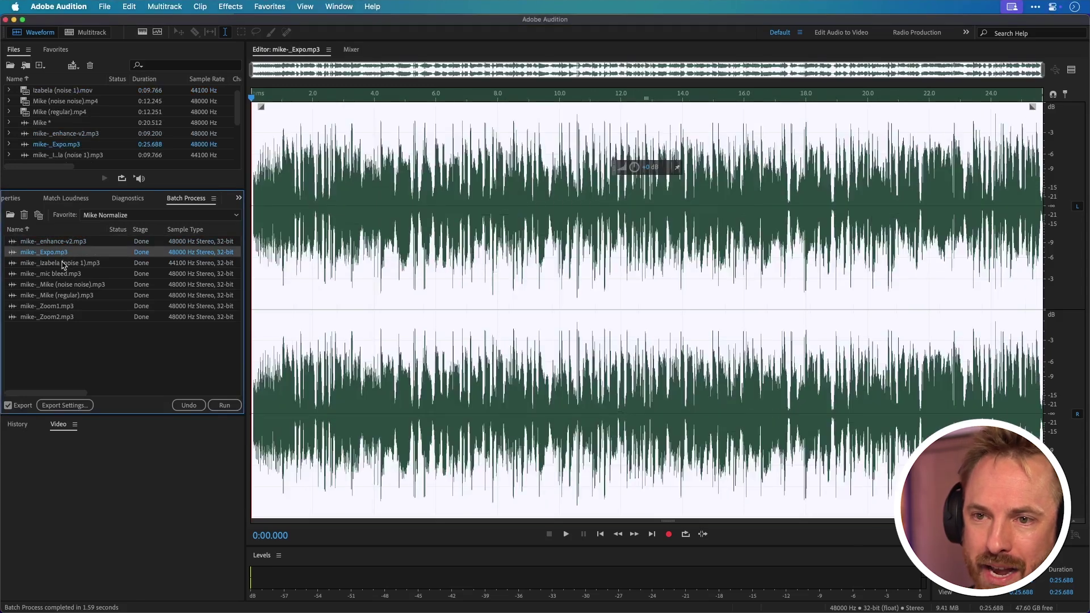
{"action": "double_click", "coordinate": [64, 264]}
{"action": "double_click", "coordinate": [64, 275]}
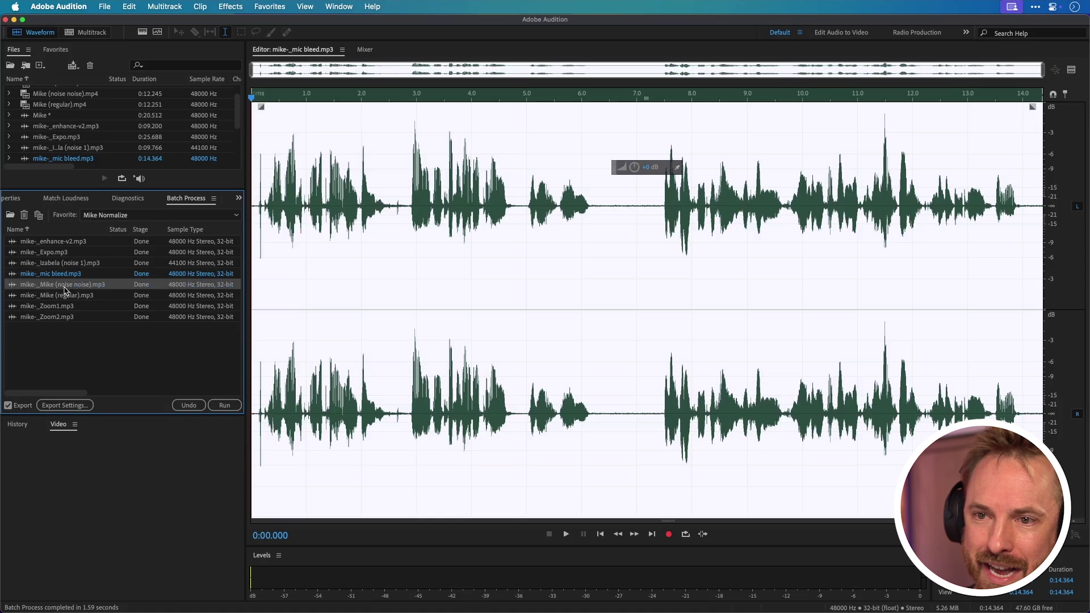
{"action": "double_click", "coordinate": [64, 286]}
{"action": "double_click", "coordinate": [68, 295]}
{"action": "double_click", "coordinate": [68, 306]}
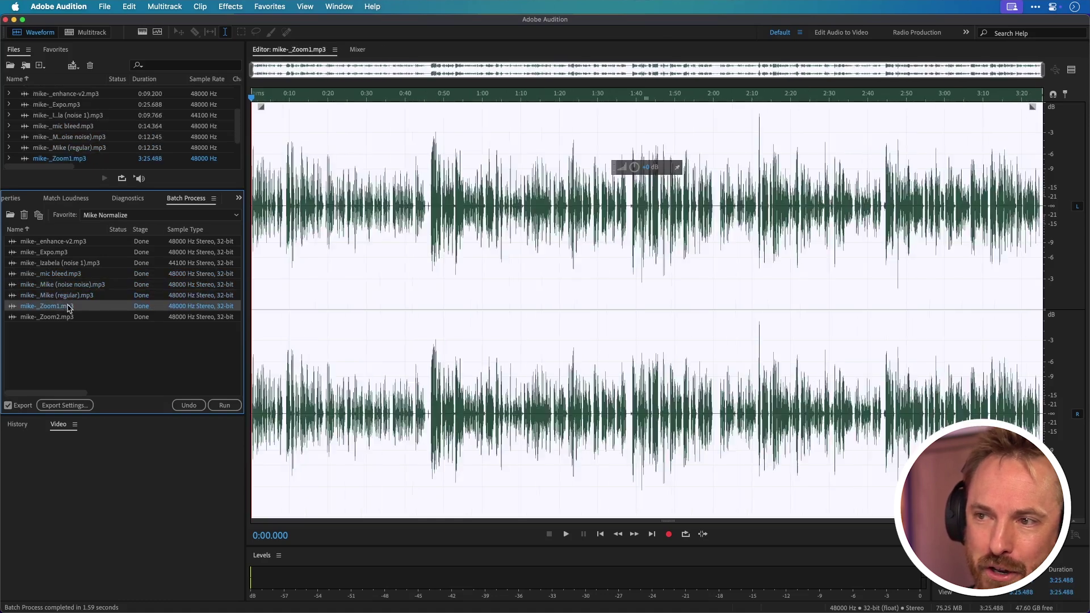
{"action": "double_click", "coordinate": [69, 317]}
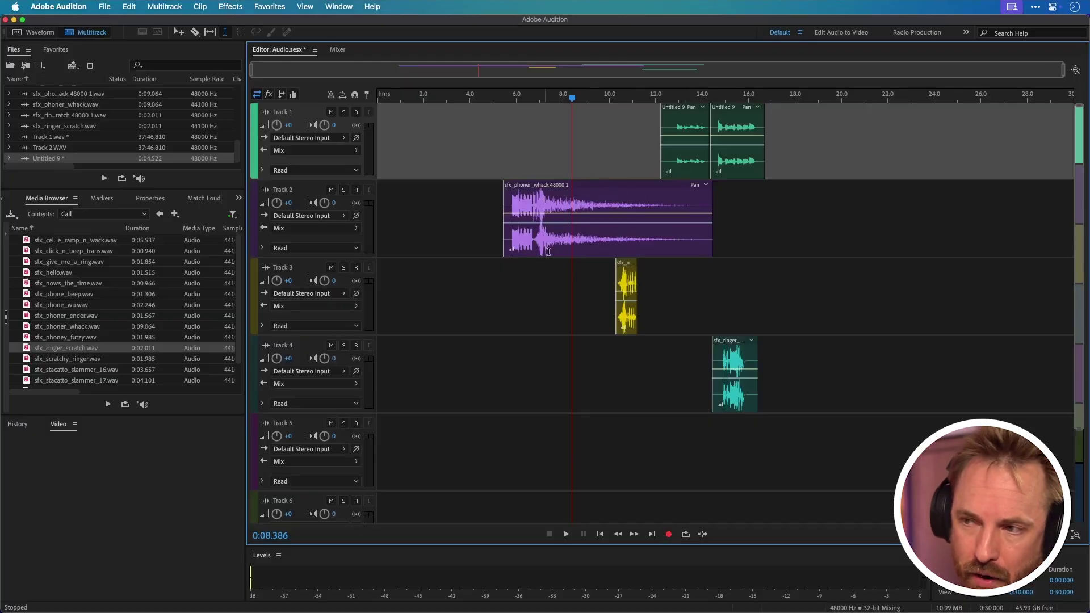
- Play the sfx_phoner_whack clip on Track 2, and move it to the start of Track 1
{"action": "left_click", "coordinate": [506, 172]}
{"action": "key", "text": "space"}
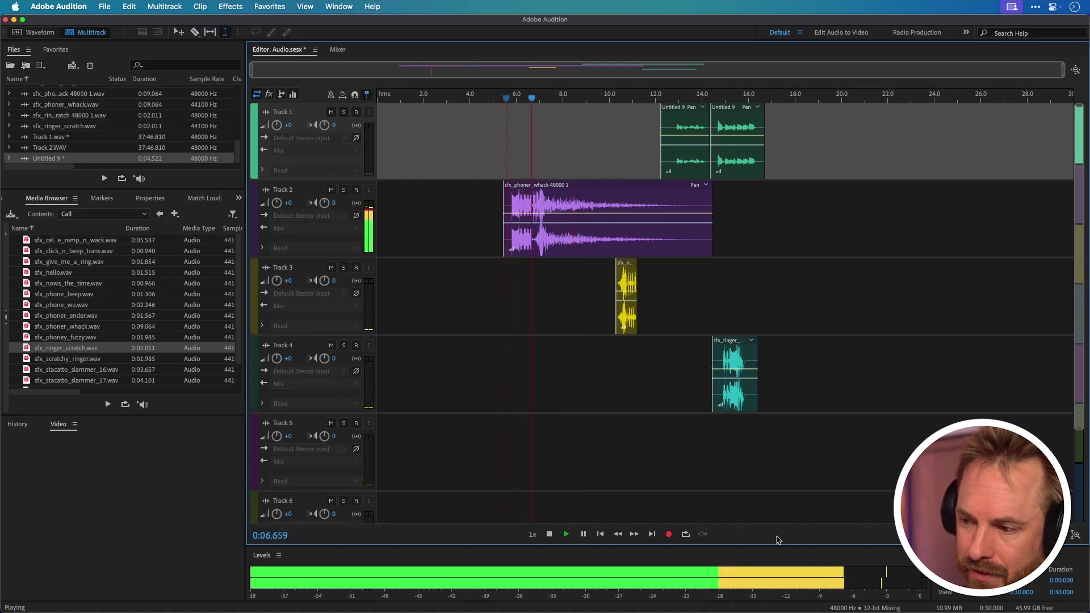
{"action": "key", "text": "space"}
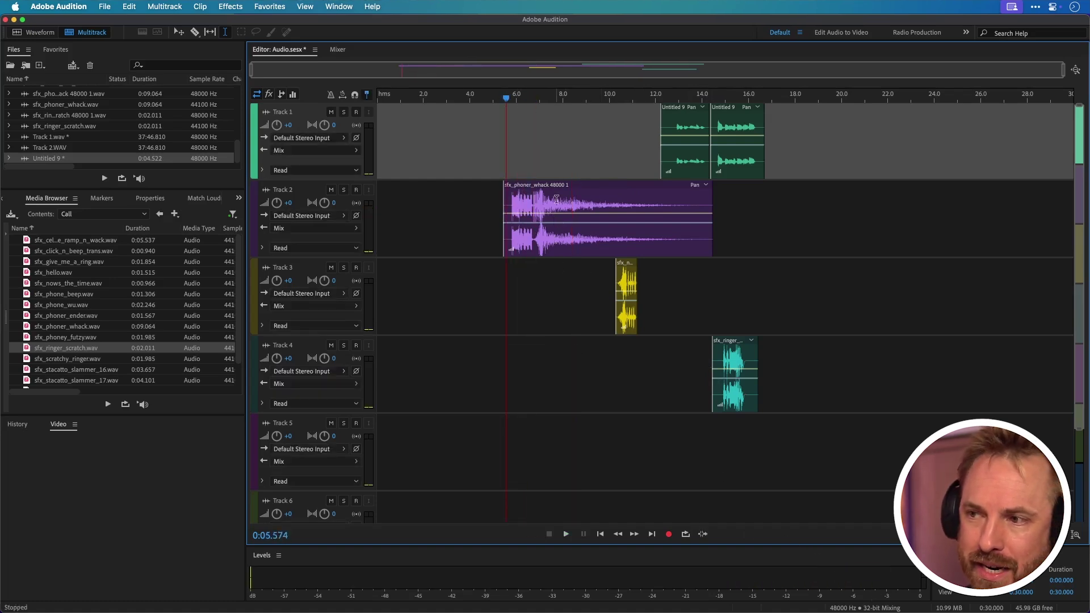
{"action": "left_click_drag", "start_coordinate": [559, 193], "coordinate": [434, 115]}
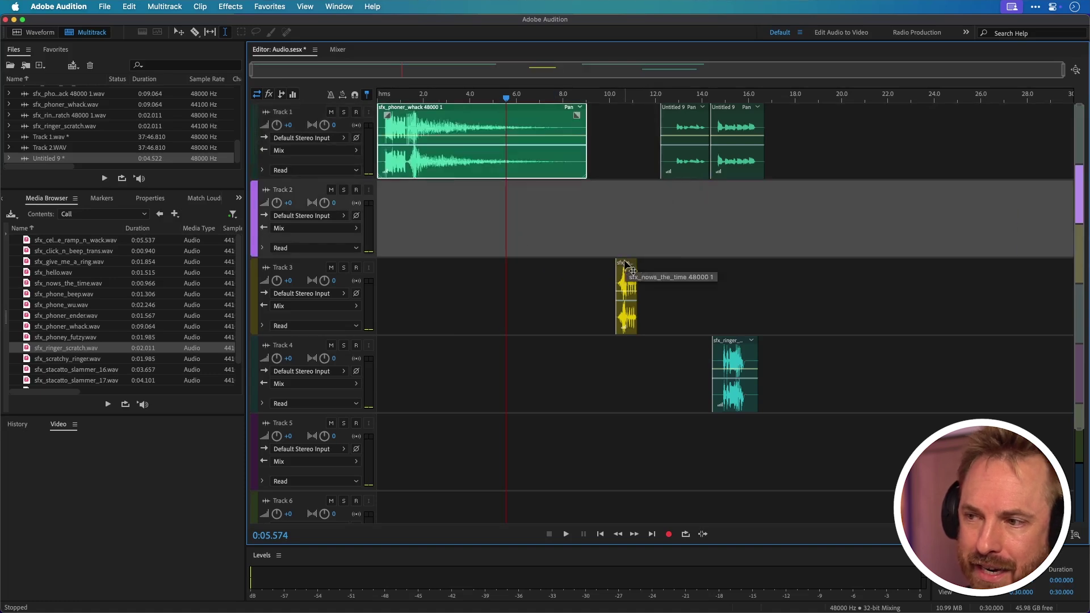
- Move the sfx_nows_the_time clip on Track 3 earlier to start at about 9.8 s, and play it
{"action": "left_click_drag", "start_coordinate": [634, 263], "coordinate": [622, 263]}
{"action": "left_click", "coordinate": [609, 247]}
{"action": "key", "text": "space"}
{"action": "key", "text": "space"}
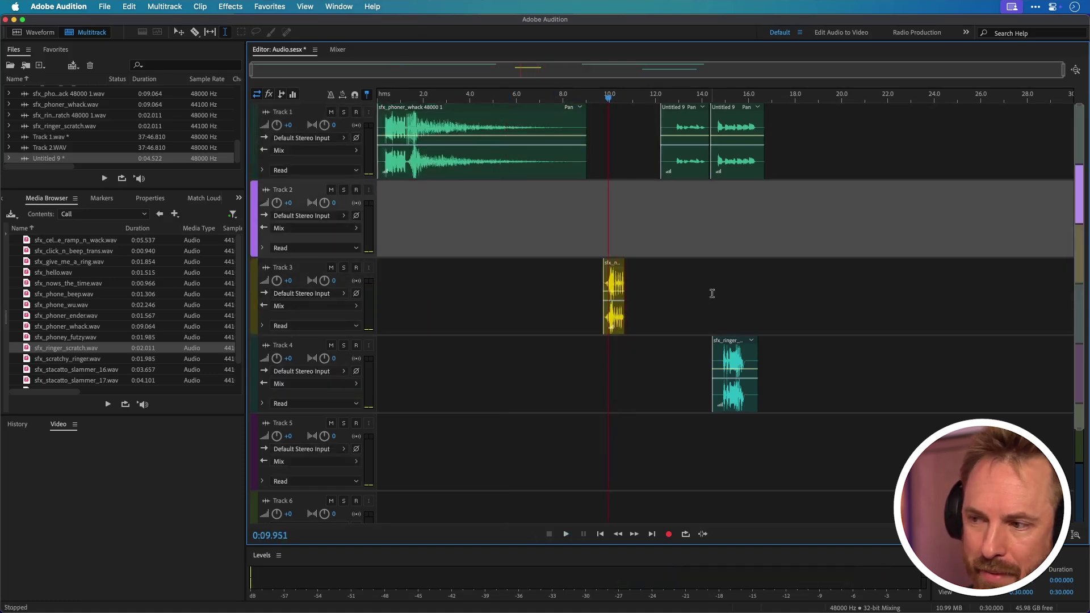
- Move the sfx_ringer_scratch clip on Track 4 earlier to start at about 10.7 s, and play it
{"action": "left_click_drag", "start_coordinate": [730, 347], "coordinate": [642, 325]}
{"action": "left_click", "coordinate": [634, 322]}
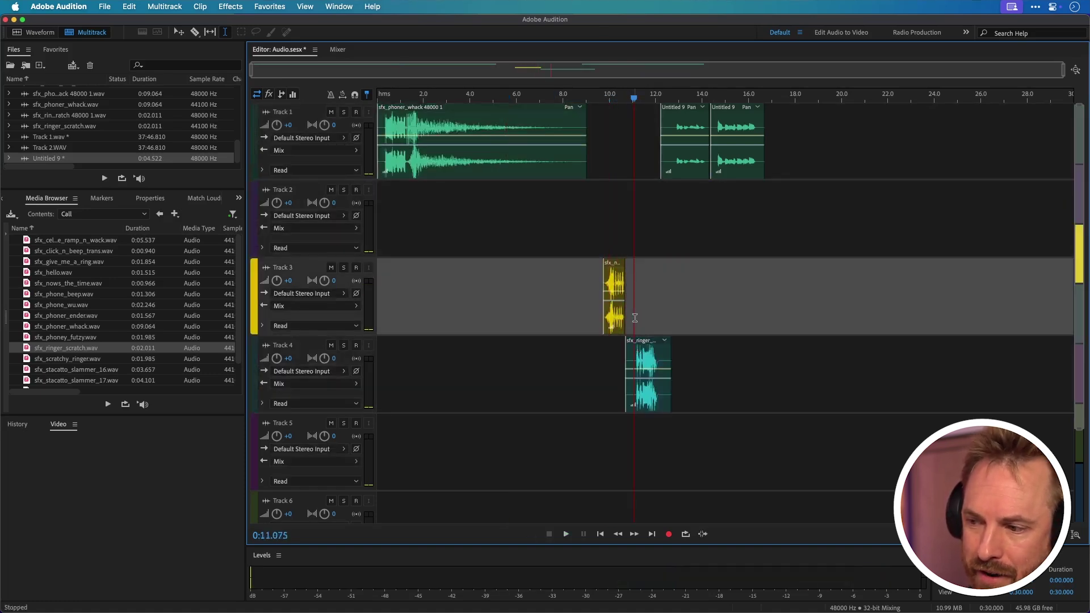
{"action": "key", "text": "space"}
{"action": "key", "text": "space"}
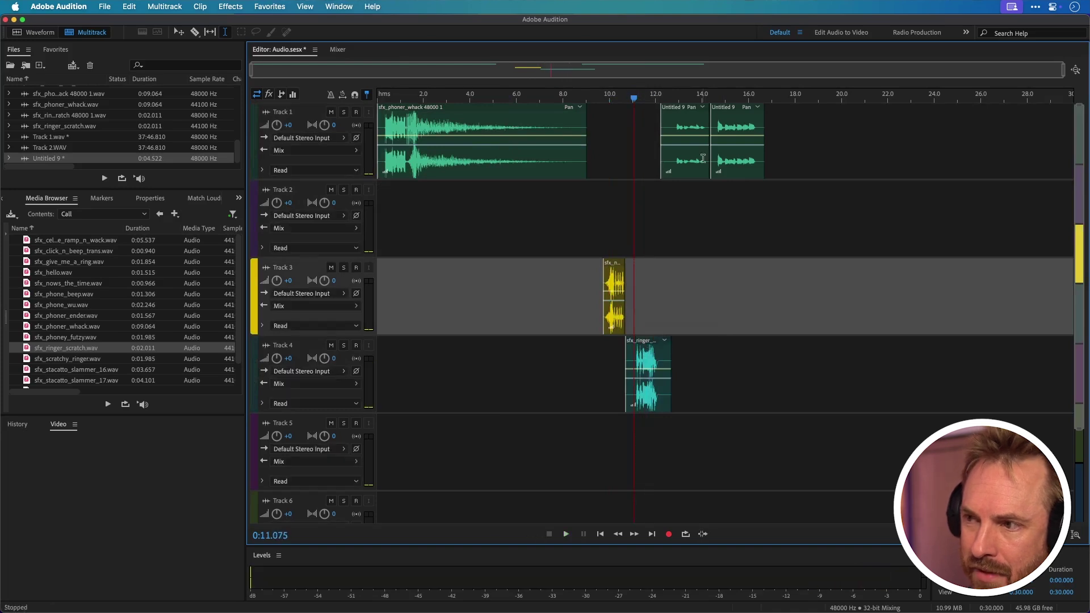
- Play parts of both Untitled 9 clips on Track 1 to compare their loudness
{"action": "left_click", "coordinate": [669, 111]}
{"action": "key", "text": "space"}
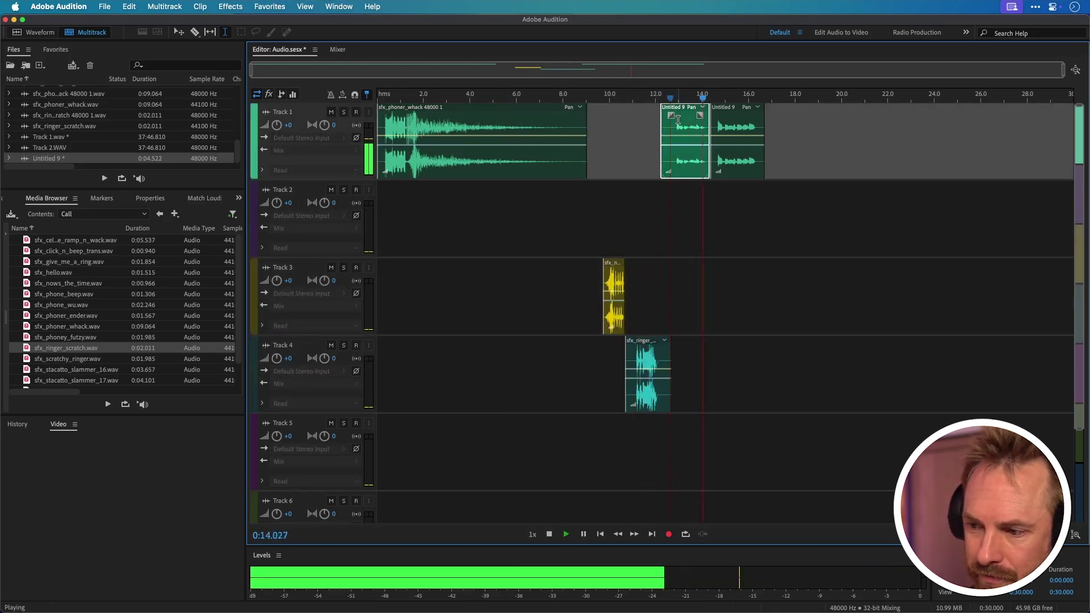
{"action": "key", "text": "space"}
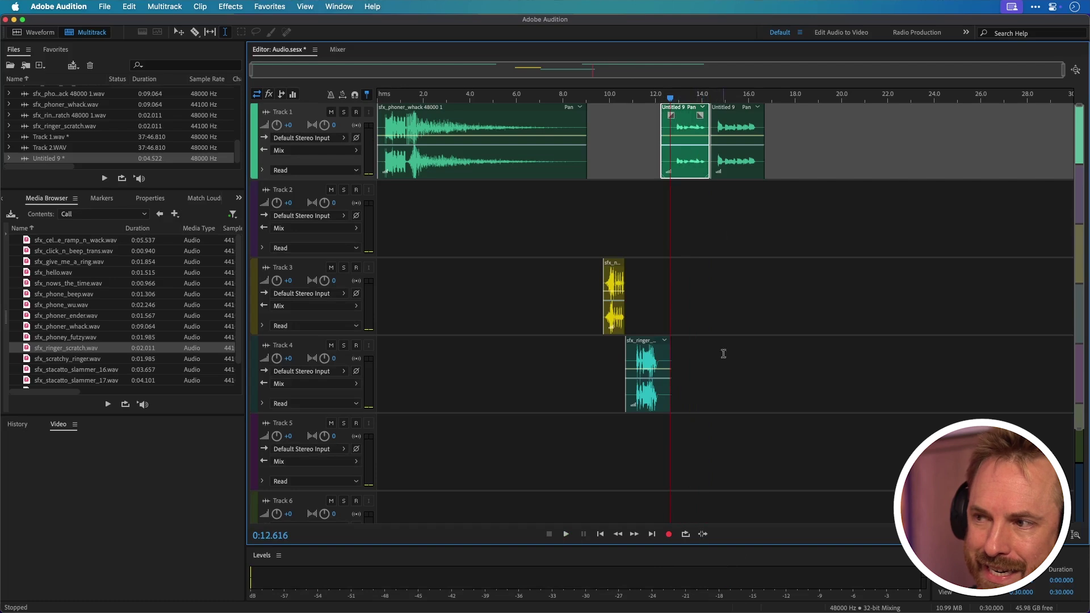
{"action": "left_click", "coordinate": [718, 202]}
{"action": "key", "text": "space"}
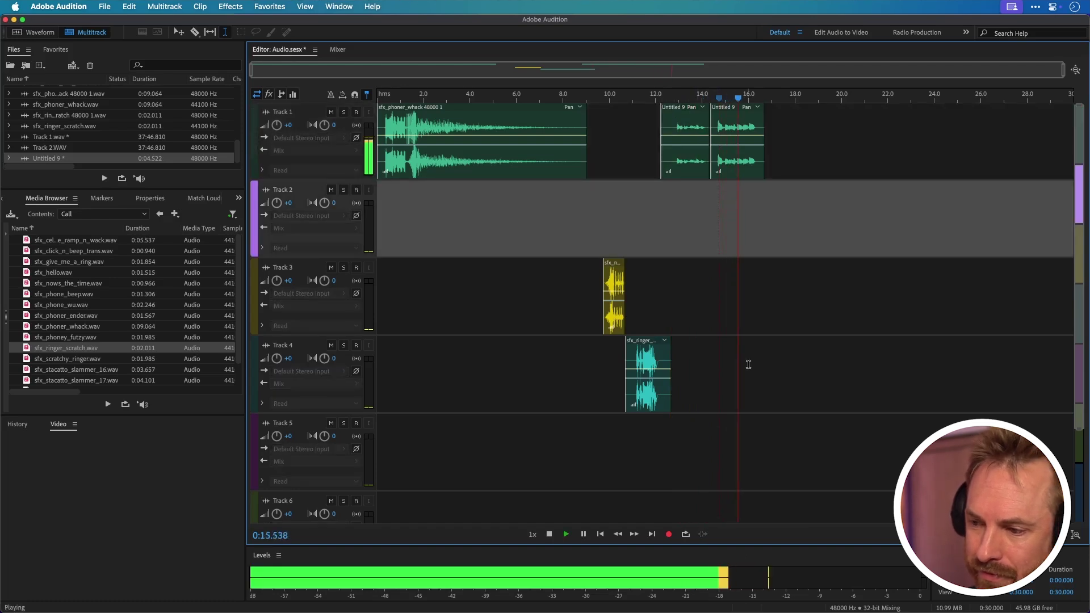
{"action": "key", "text": "space"}
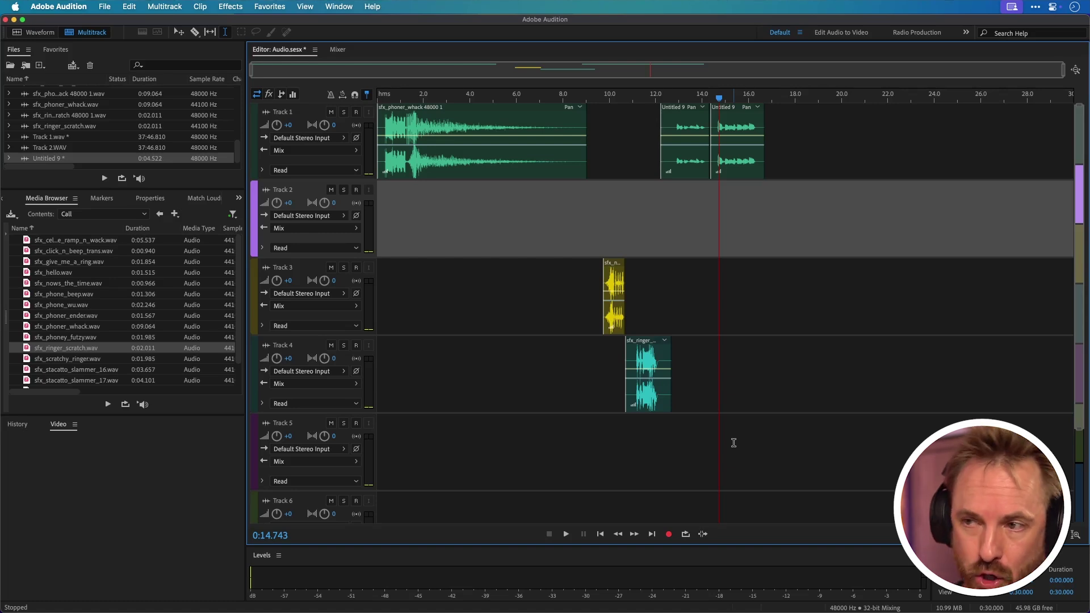
- Match the loudness of all clips in the session to ITU-R BS.1770-3 at -23 LUFS with 0.1 LU tolerance
{"action": "key", "text": "super+a"}
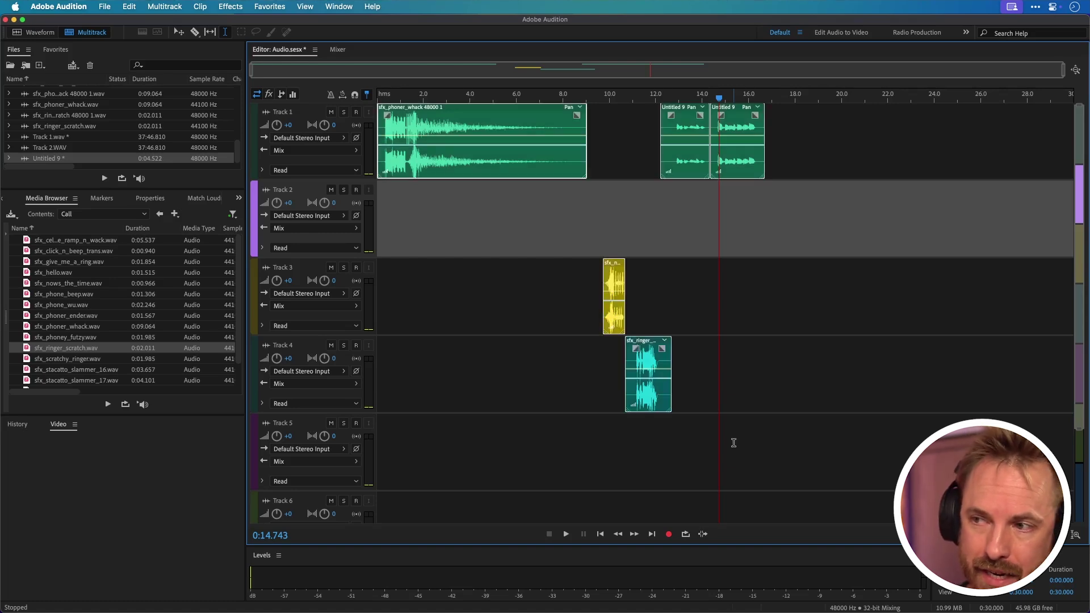
{"action": "right_click", "coordinate": [521, 167]}
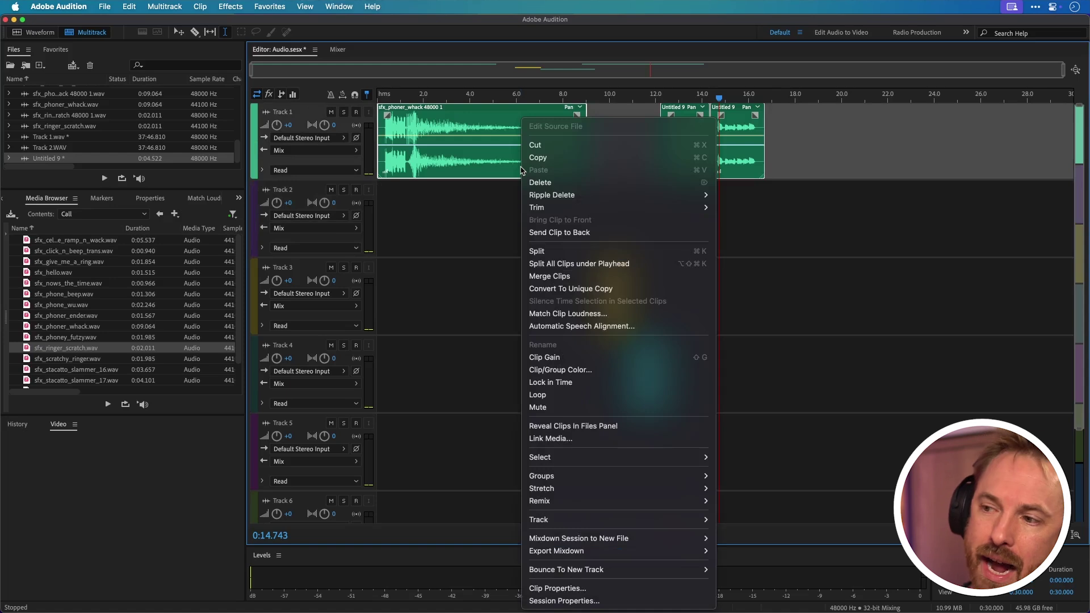
{"action": "left_click", "coordinate": [594, 315]}
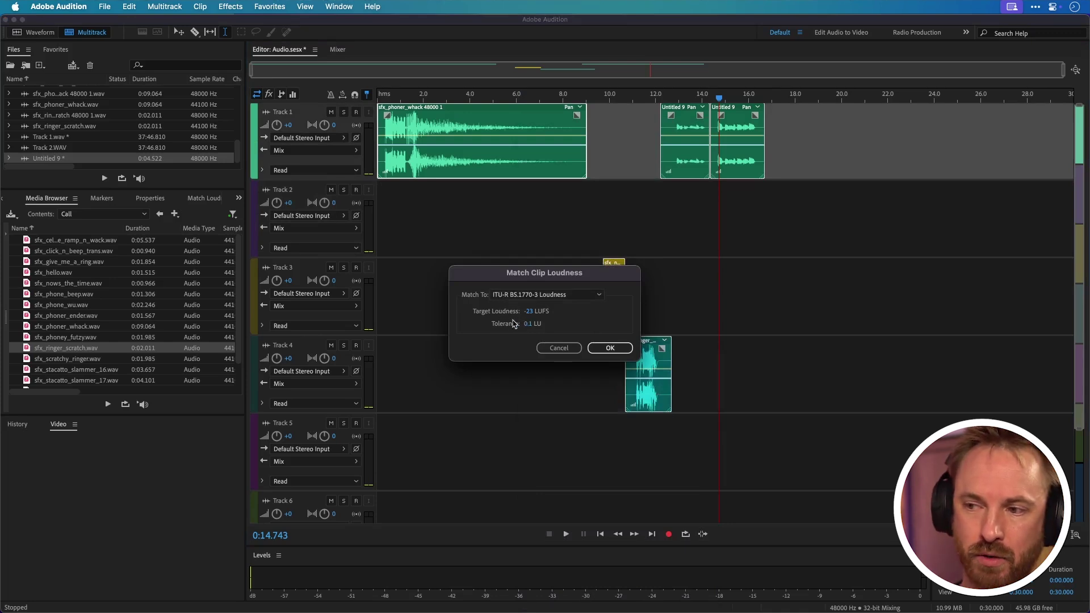
{"action": "left_click", "coordinate": [612, 352]}
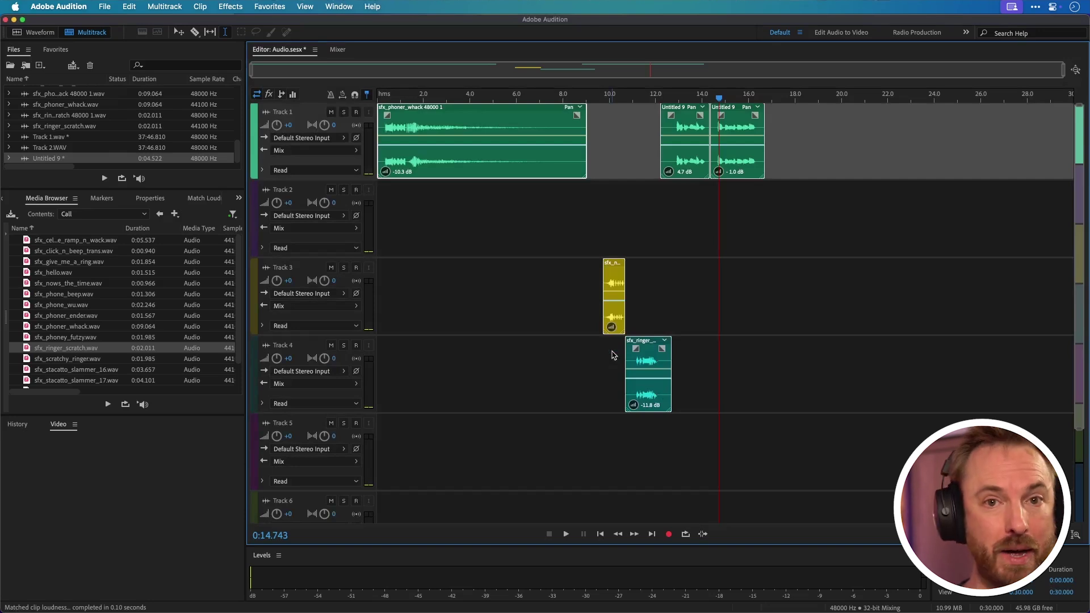
- Play parts of both Untitled 9 clips on Track 1 to check their matched loudness
{"action": "left_click", "coordinate": [675, 187]}
{"action": "key", "text": "space"}
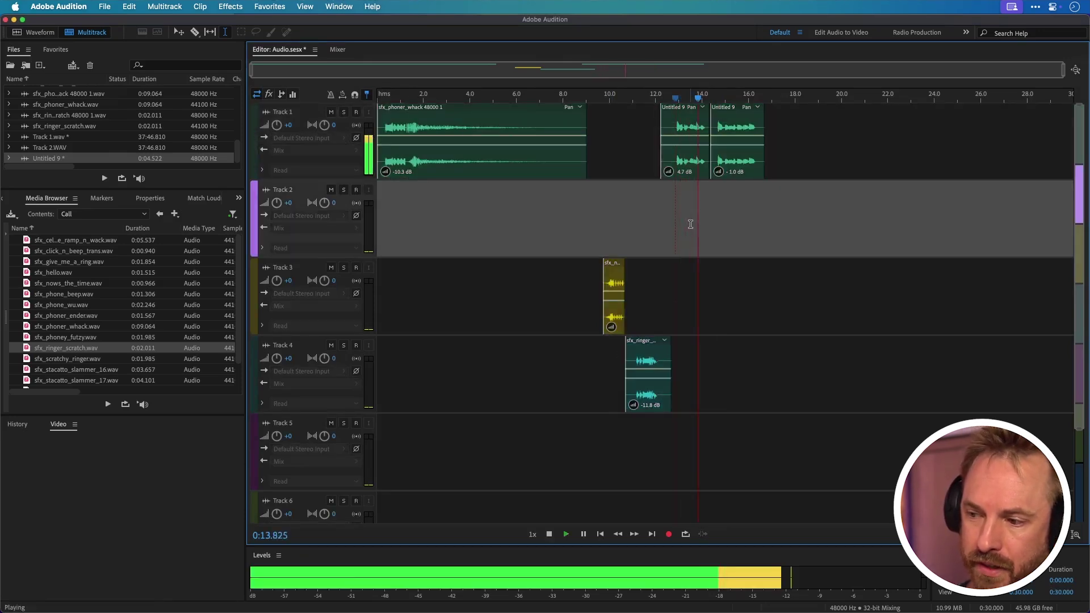
{"action": "key", "text": "space"}
{"action": "left_click", "coordinate": [718, 200]}
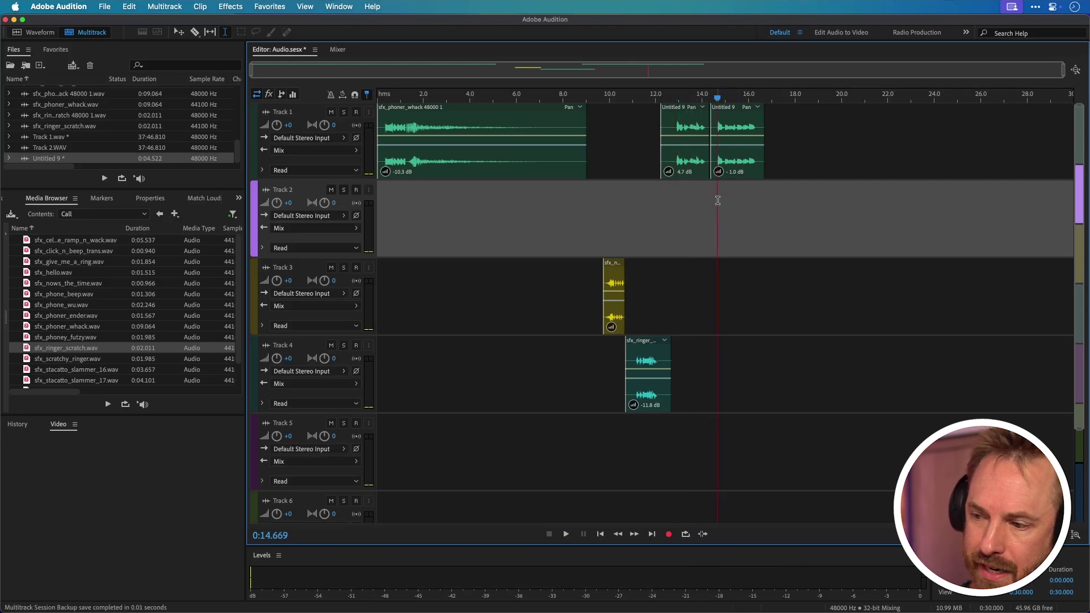
{"action": "key", "text": "space"}
{"action": "key", "text": "space"}
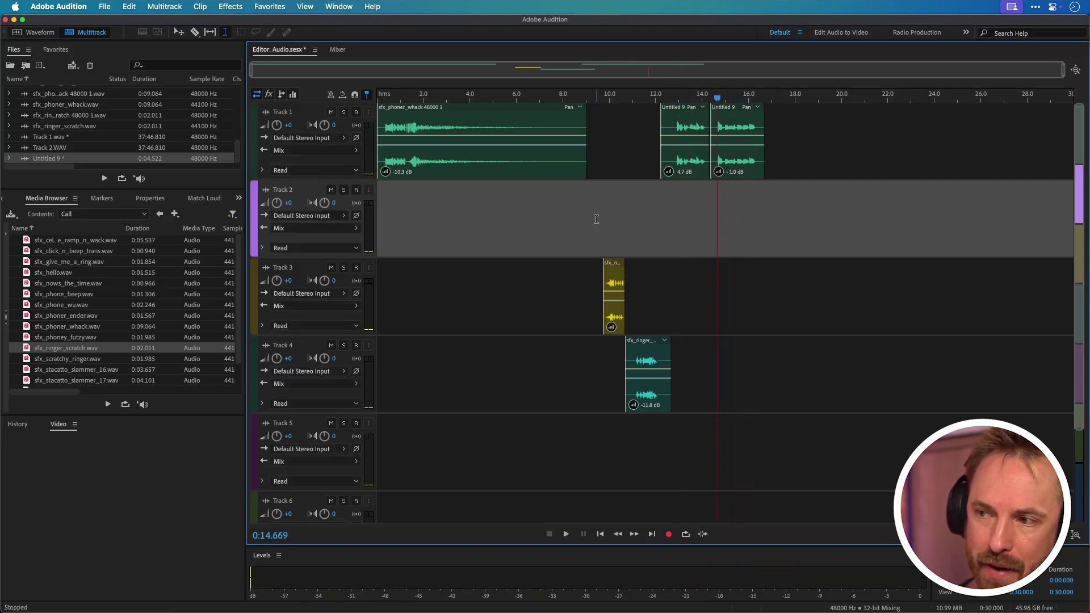
- Play the sfx_nows_the_time, sfx_ringer_scratch and sfx_phoner_whack clips to compare their matched loudness
{"action": "left_click", "coordinate": [600, 219]}
{"action": "key", "text": "space"}
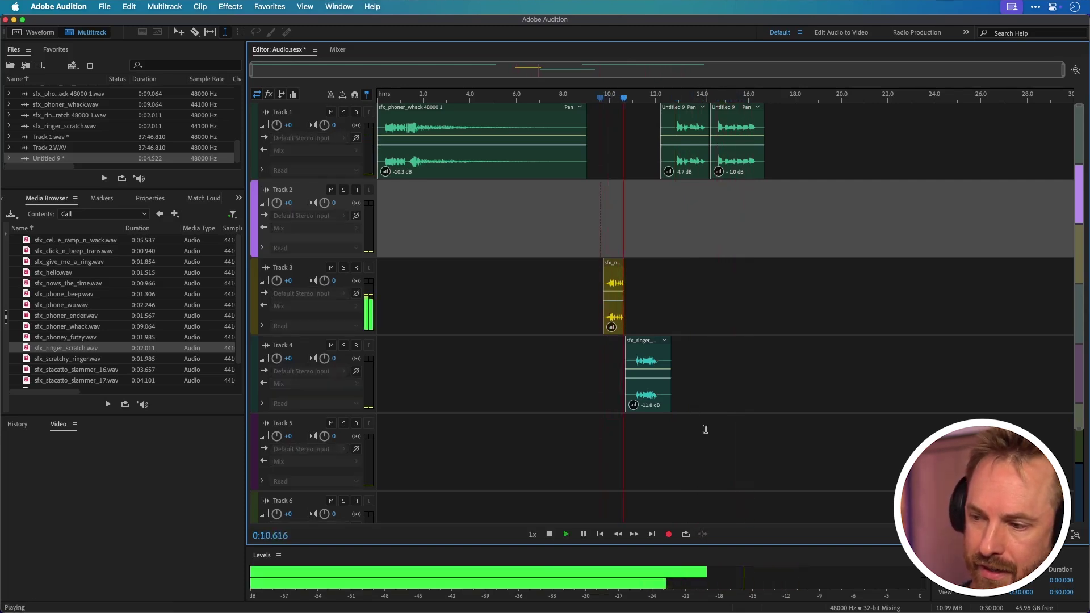
{"action": "key", "text": "space"}
{"action": "left_click", "coordinate": [637, 316]}
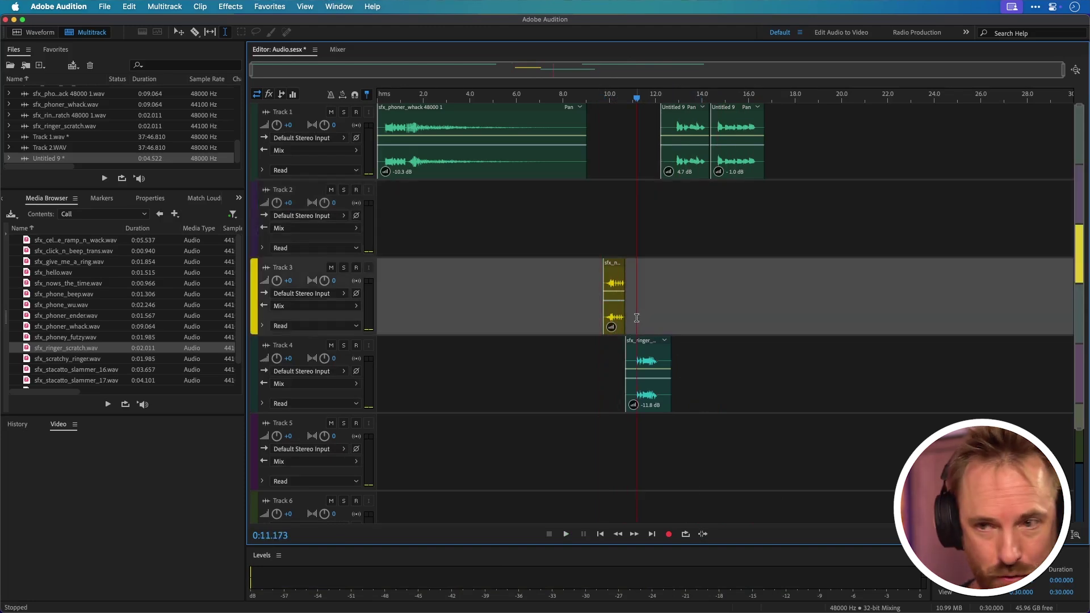
{"action": "key", "text": "space"}
{"action": "key", "text": "space"}
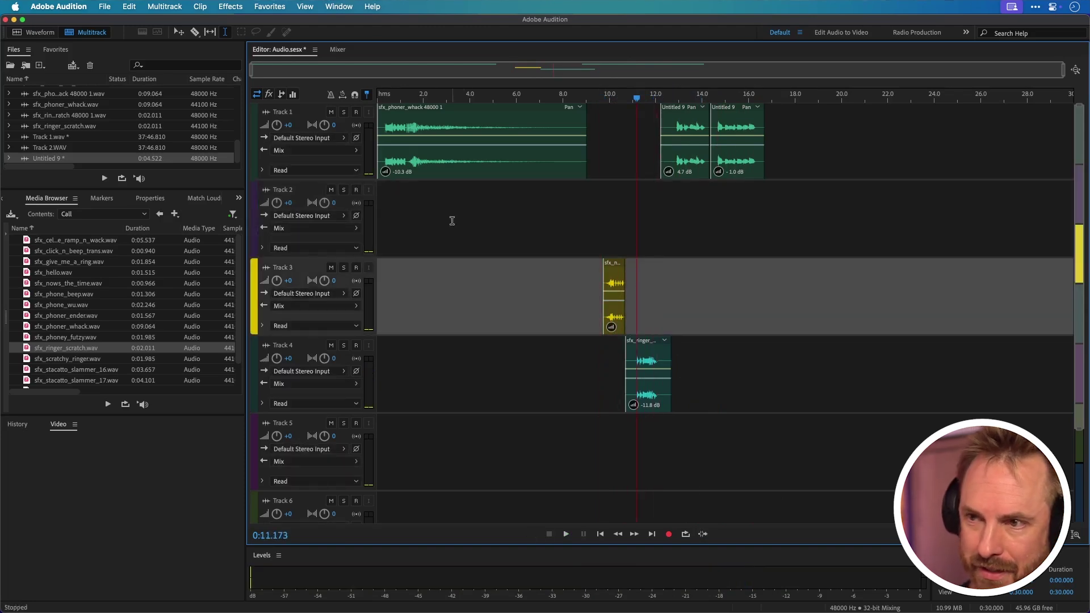
{"action": "left_click", "coordinate": [385, 186]}
{"action": "key", "text": "space"}
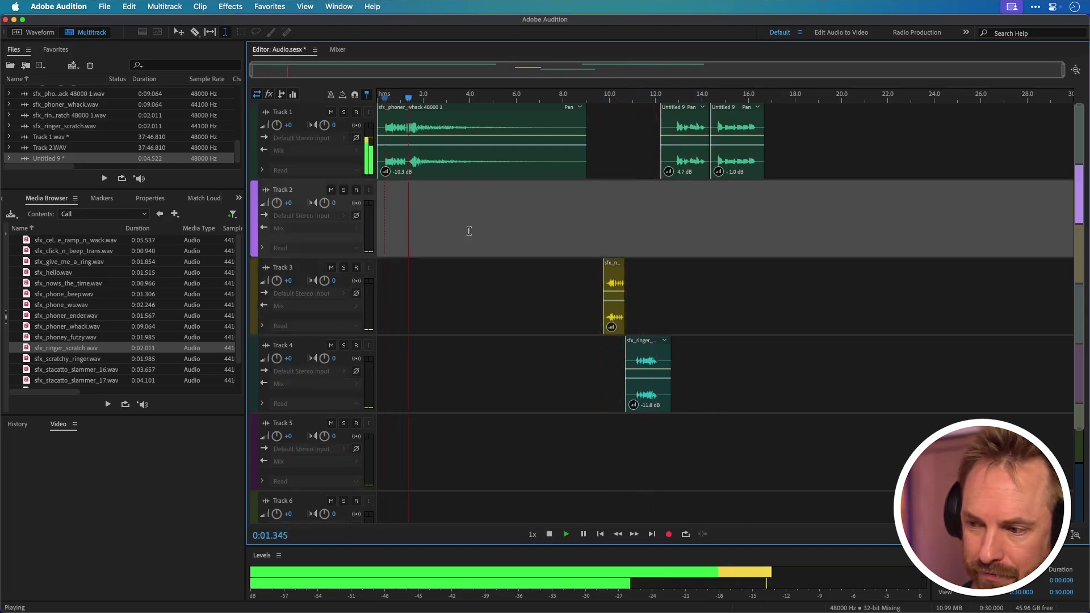
{"action": "key", "text": "space"}
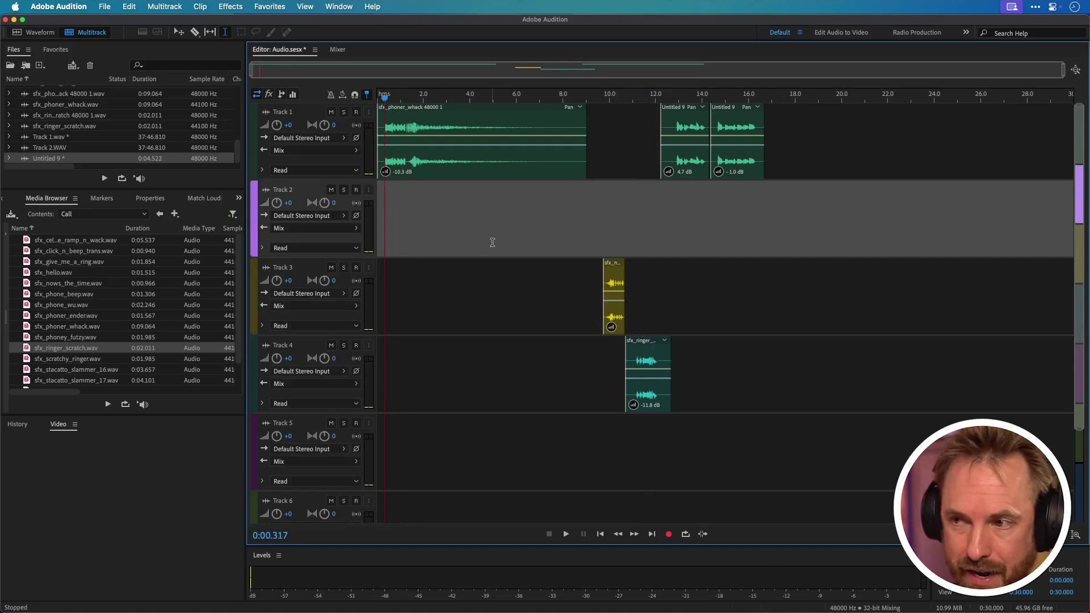
- Move the first Untitled 9 clip from Track 1 to about 1.3 s on Track 2, and play it with the sfx_phoner_whack clip
{"action": "left_click_drag", "start_coordinate": [678, 113], "coordinate": [423, 194]}
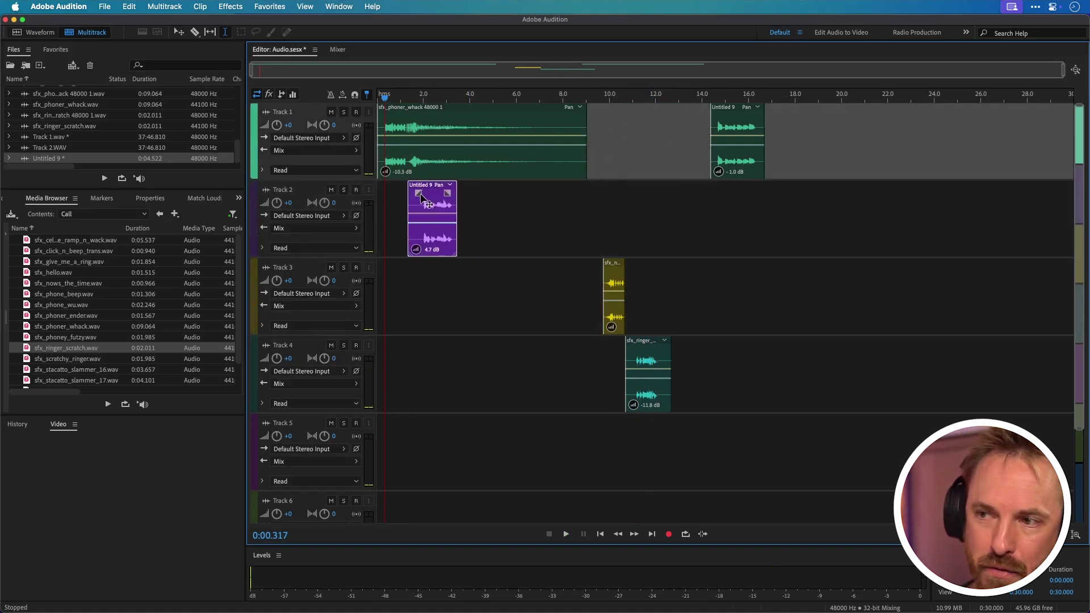
{"action": "left_click", "coordinate": [410, 152]}
{"action": "key", "text": "space"}
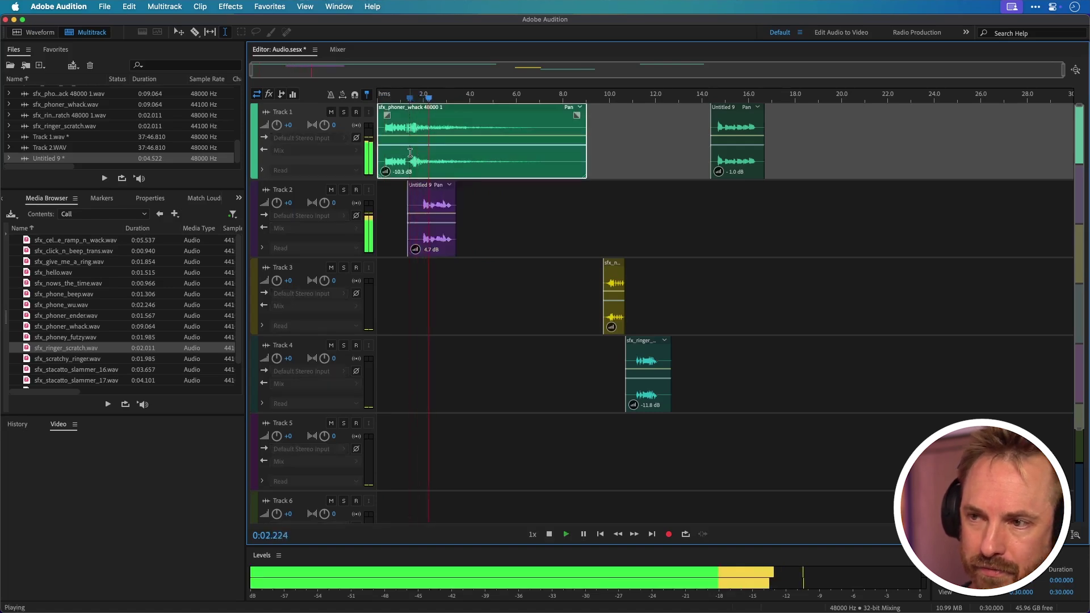
{"action": "key", "text": "space"}
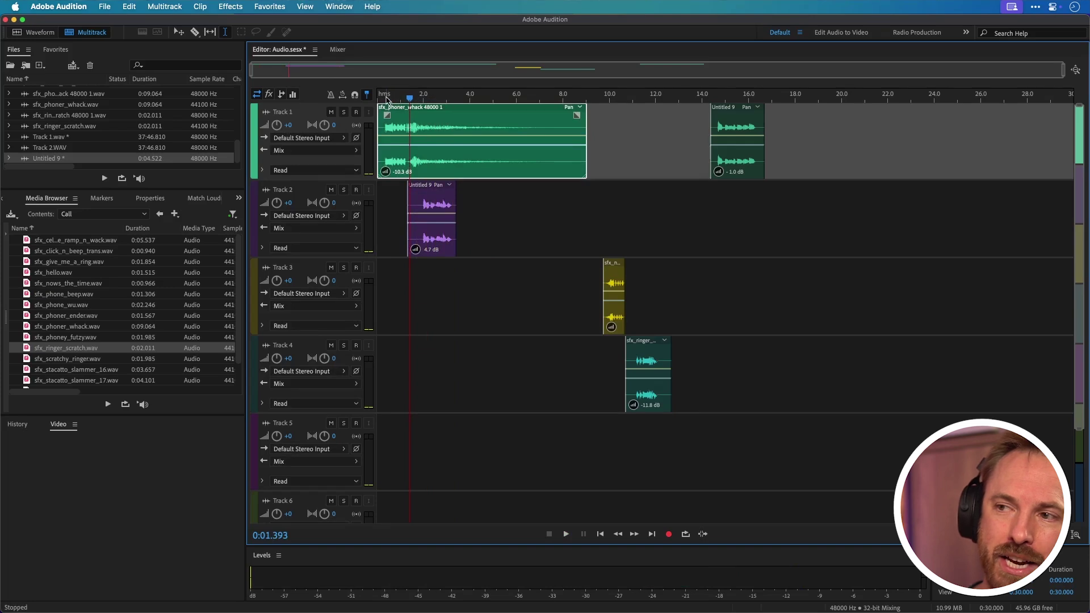
- Remove the loudness-matching gain from the Untitled 9 clip on Track 2 and the sfx_phoner_whack clip, and play them together
{"action": "scroll", "coordinate": [390, 101], "scroll_direction": "up", "scroll_amount": 3}
{"action": "scroll", "coordinate": [403, 113], "scroll_direction": "right", "scroll_amount": 3}
{"action": "scroll", "coordinate": [406, 119], "scroll_direction": "left", "scroll_amount": 4}
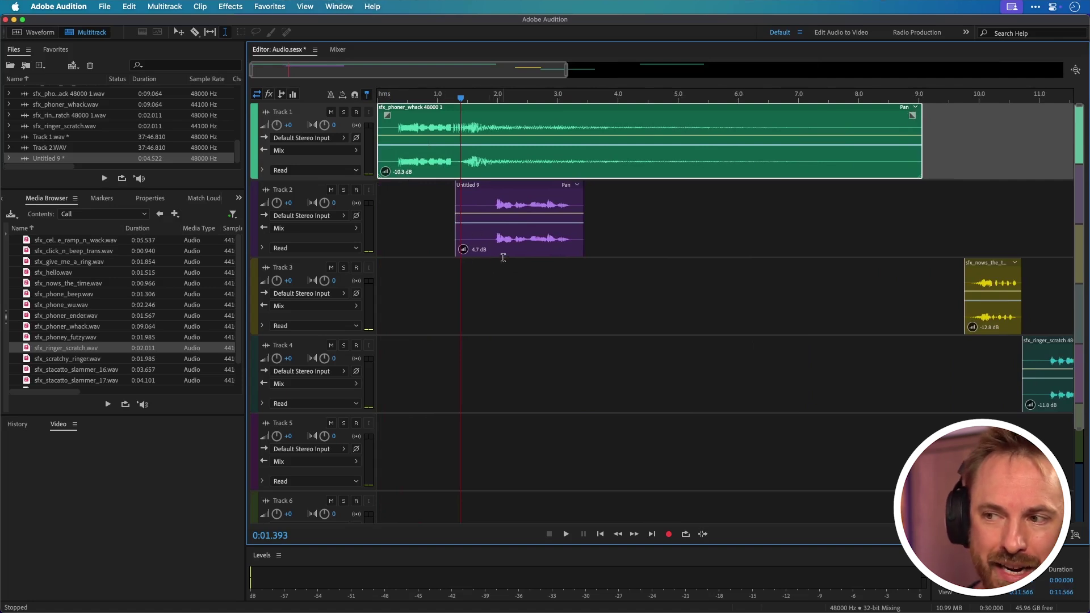
{"action": "left_click", "coordinate": [463, 256]}
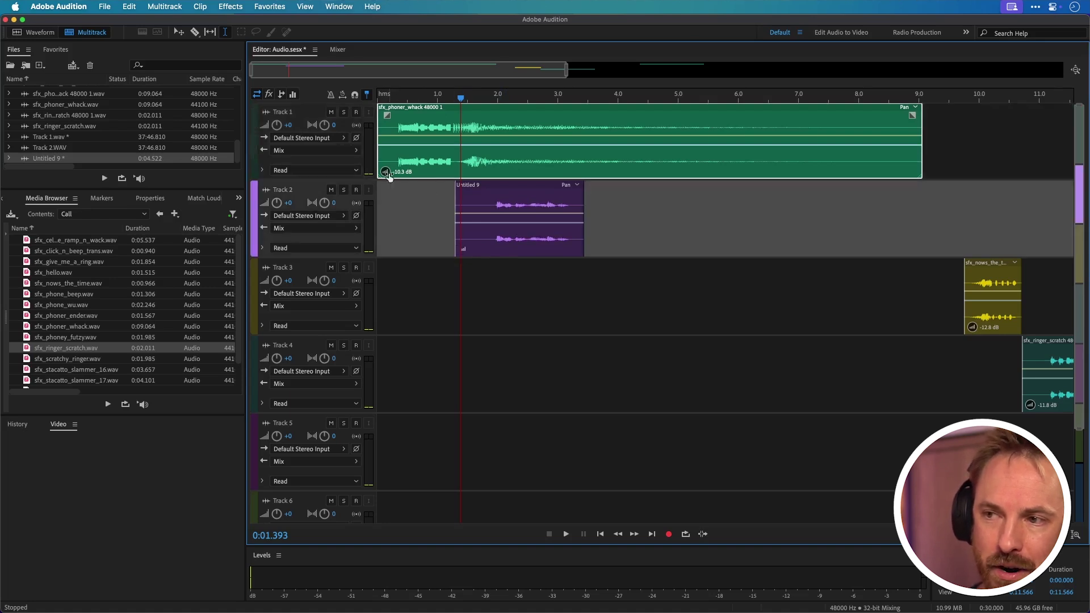
{"action": "mouse_move", "coordinate": [386, 171]}
{"action": "left_mouse_down"}
{"action": "mouse_move", "coordinate": [406, 157]}
{"action": "mouse_move", "coordinate": [401, 165]}
{"action": "left_mouse_up"}
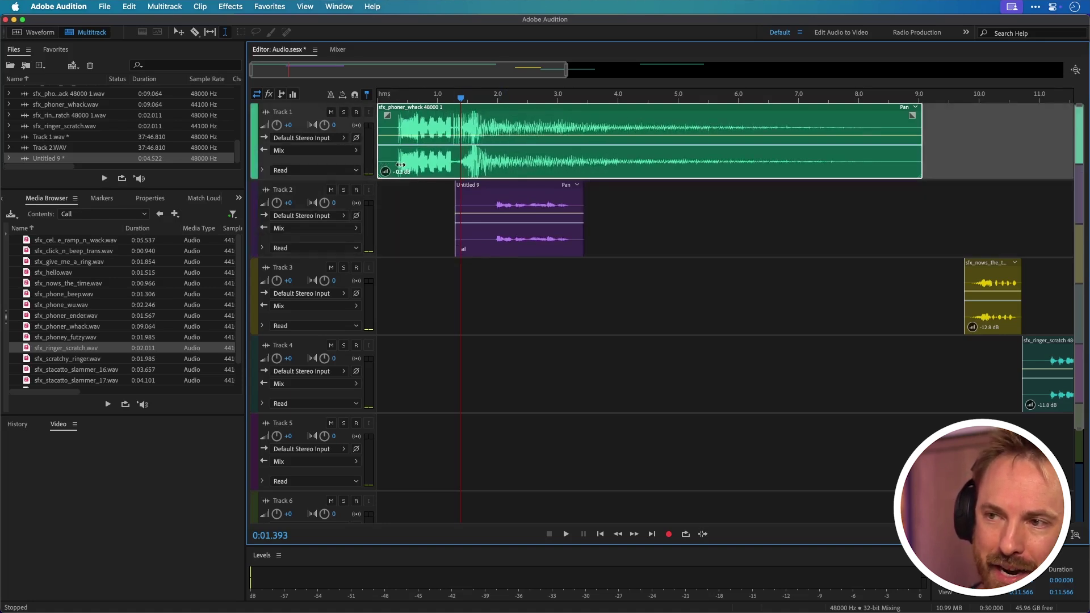
{"action": "left_click", "coordinate": [450, 155]}
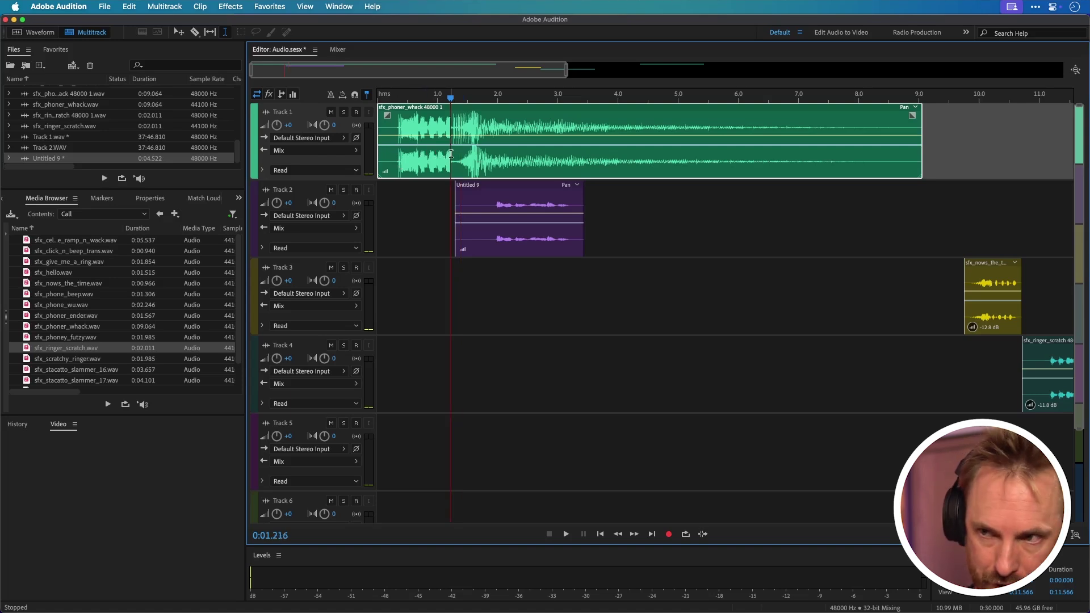
{"action": "key", "text": "space"}
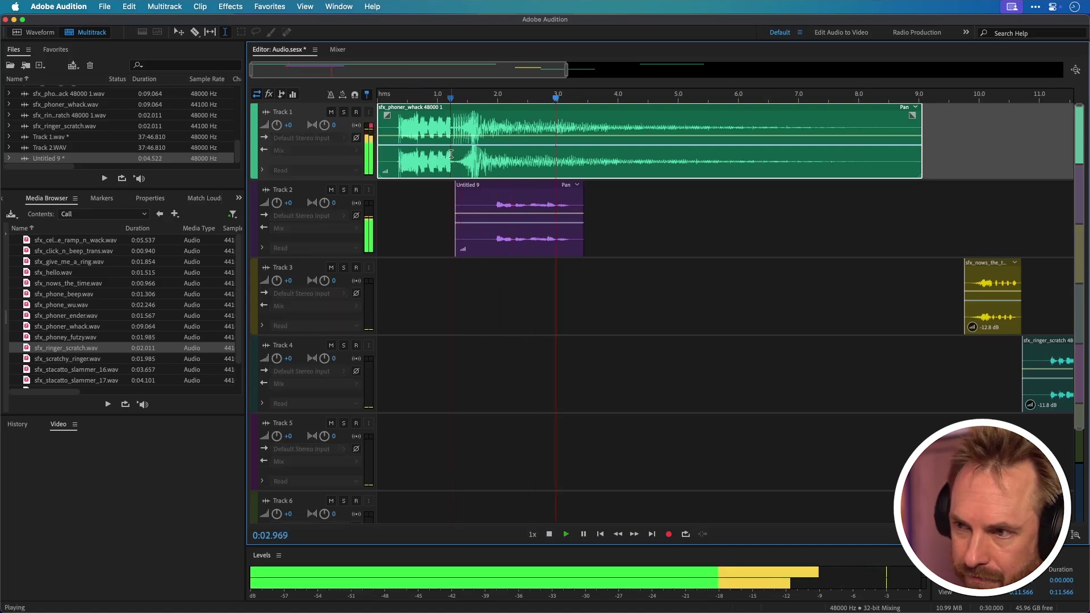
{"action": "key", "text": "space"}
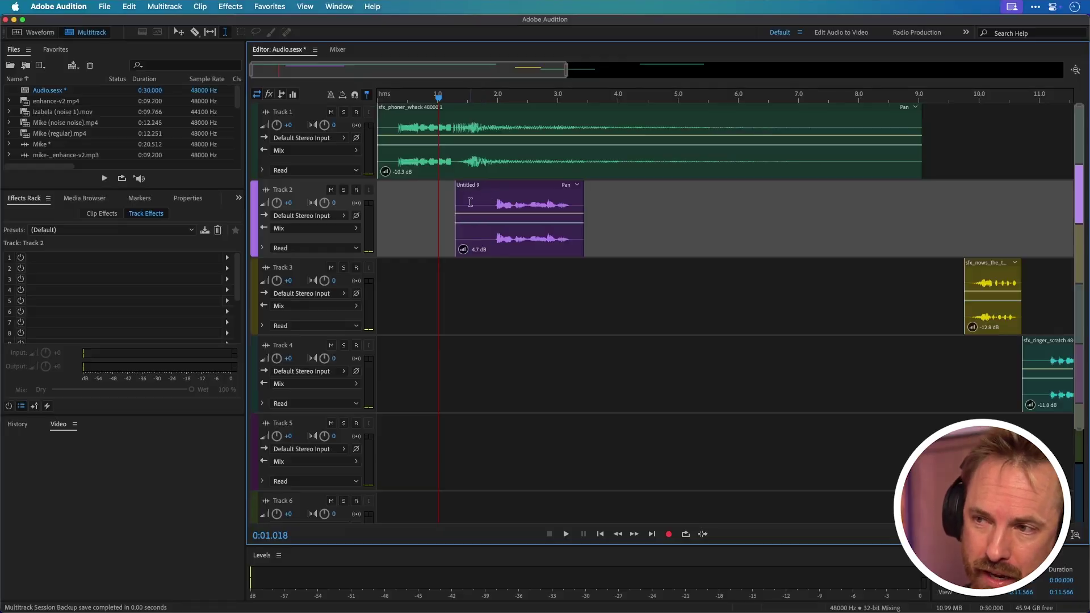
- Select the Untitled 9 clip on Track 2 and play it against the Track 1 sound effect
{"action": "left_click", "coordinate": [471, 202]}
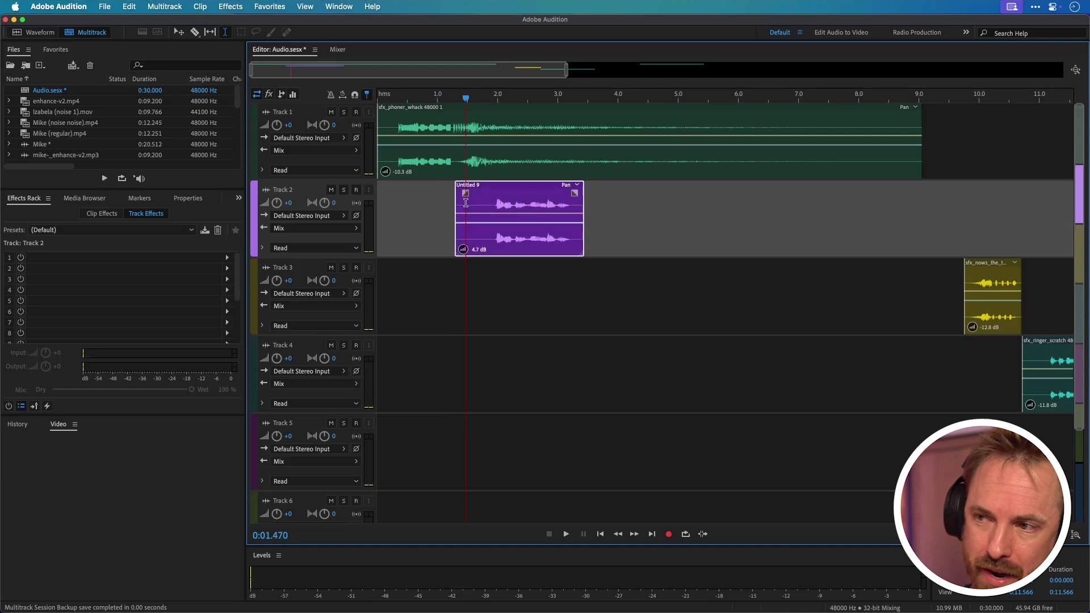
{"action": "key", "text": "space"}
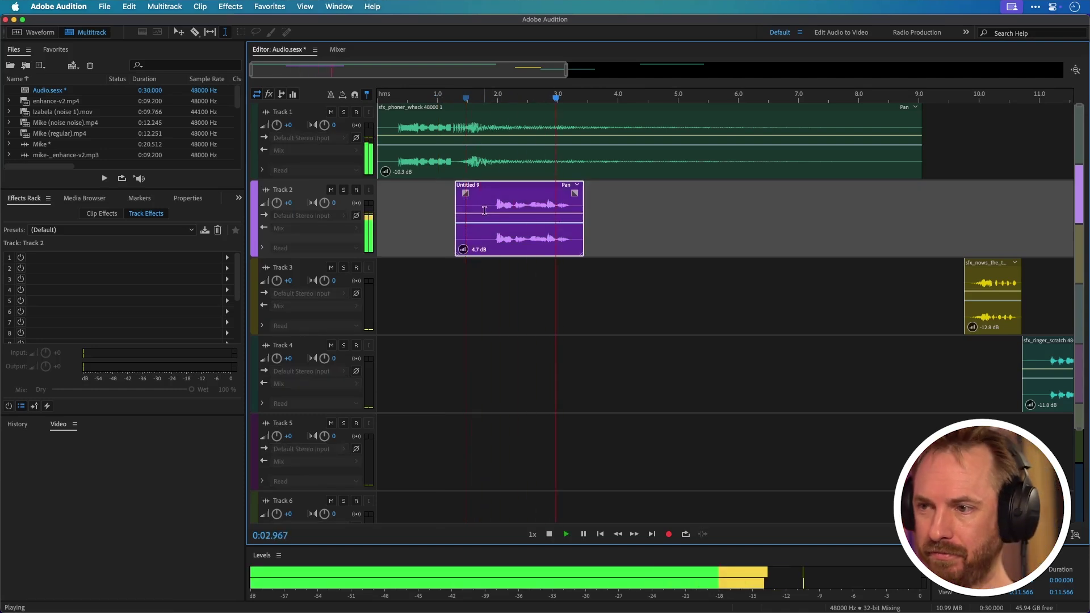
{"action": "key", "text": "space"}
{"action": "left_click", "coordinate": [483, 210]}
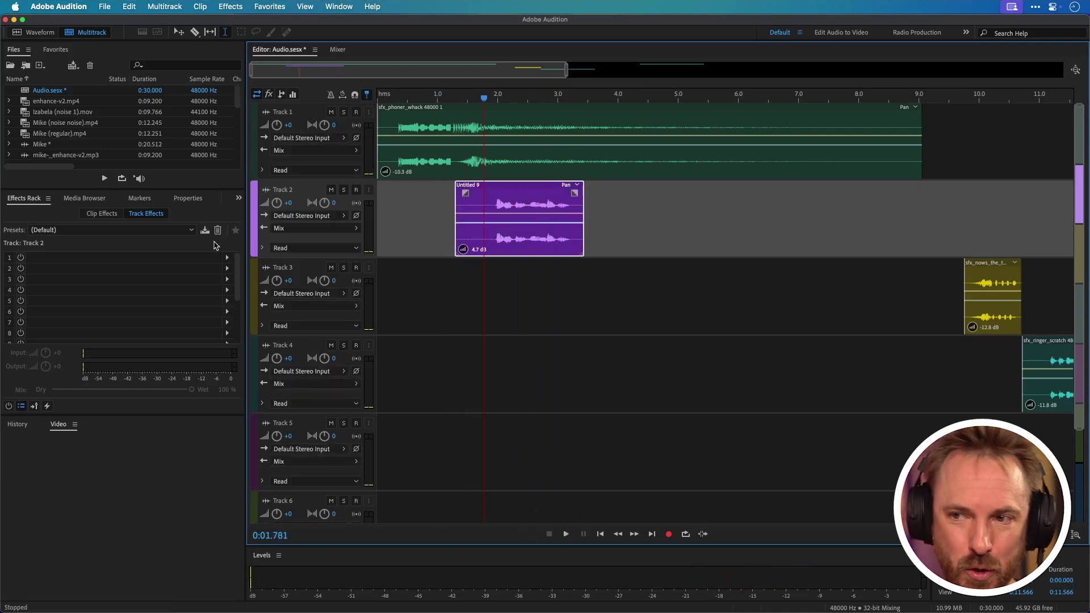
- Add an Echo effect in Track 2's first rack slot with delay times of 500 ms left and 250 ms right
{"action": "left_click", "coordinate": [227, 257]}
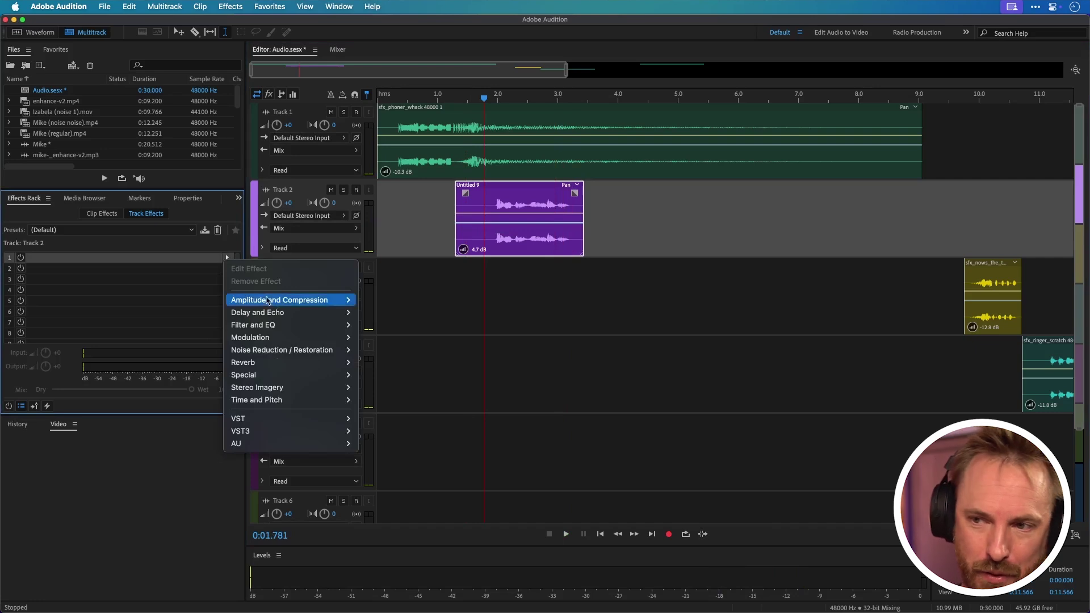
{"action": "mouse_move", "coordinate": [291, 317]}
{"action": "left_click", "coordinate": [375, 337]}
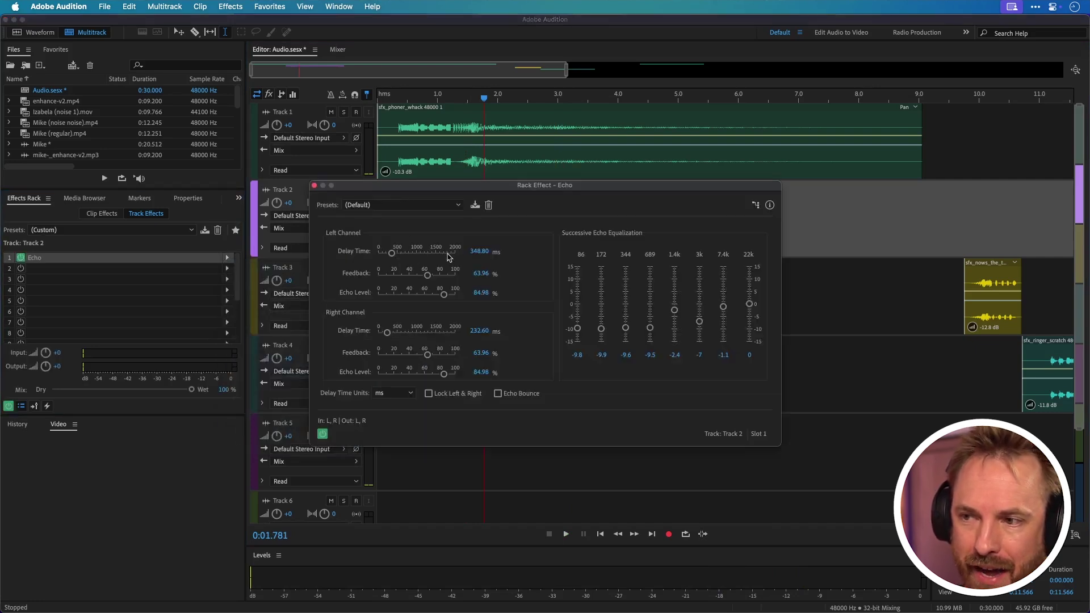
{"action": "left_click", "coordinate": [479, 251]}
{"action": "type", "text": "500"}
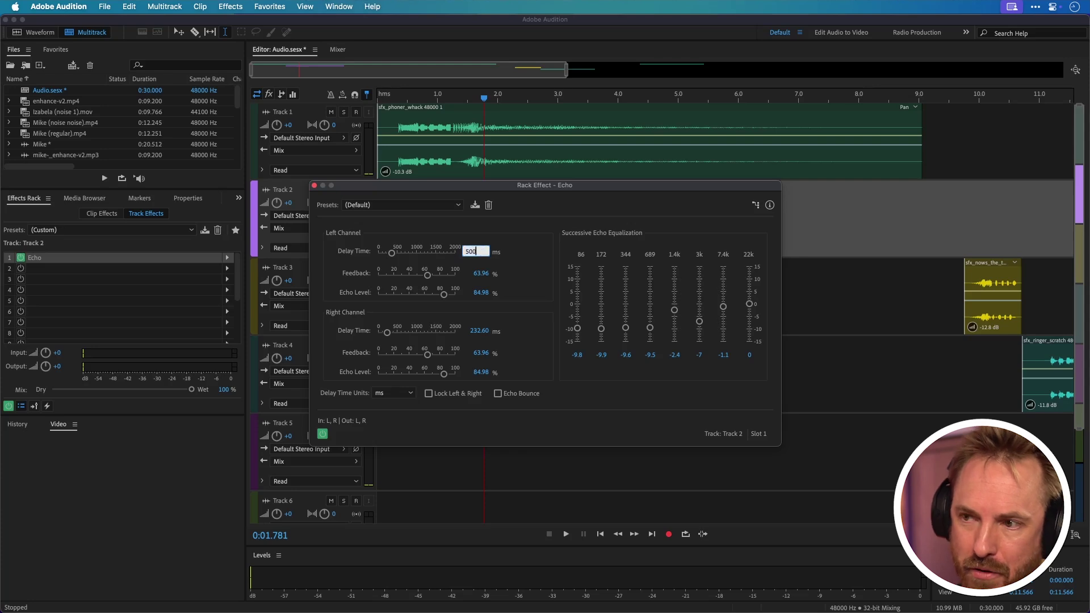
{"action": "left_click", "coordinate": [479, 331]}
{"action": "type", "text": "250"}
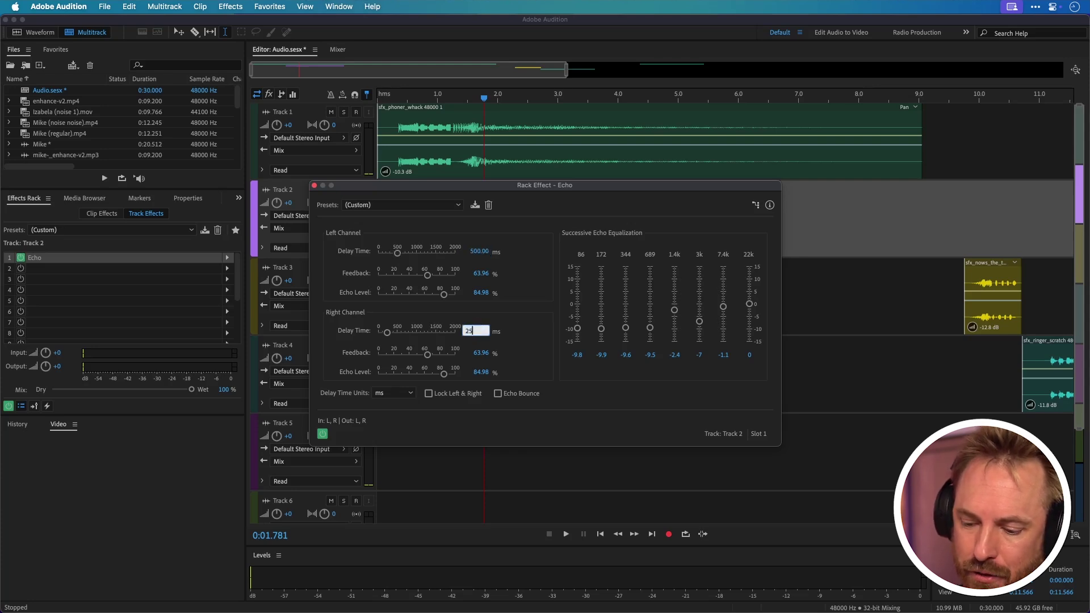
{"action": "key", "text": "Return"}
{"action": "key", "text": "space"}
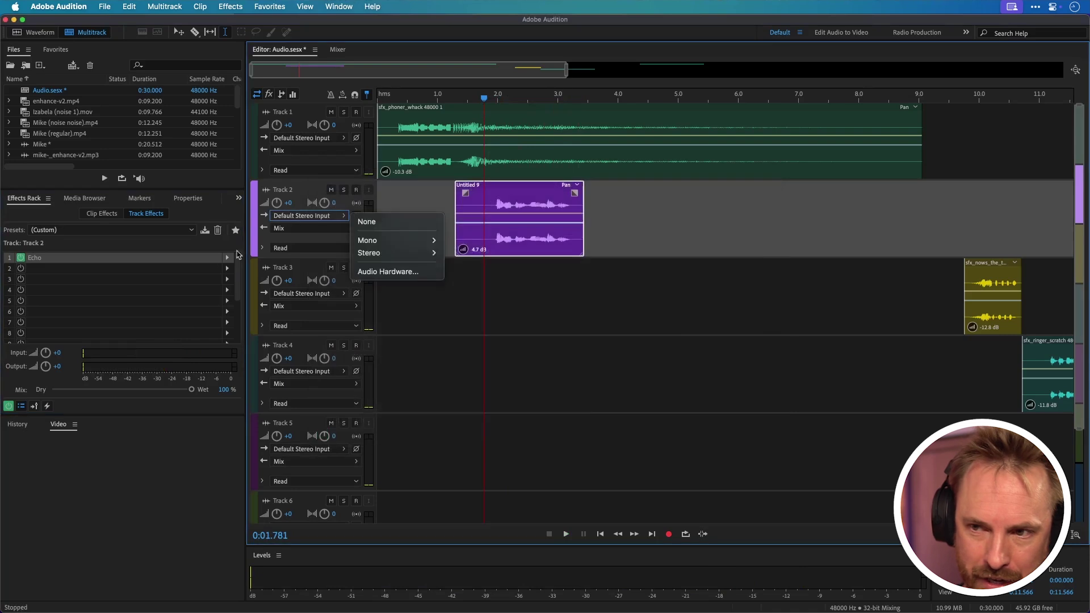
- Add a Chorus effect in the second slot of Track 2's effects rack
{"action": "left_click", "coordinate": [227, 268]}
{"action": "left_click", "coordinate": [227, 268]}
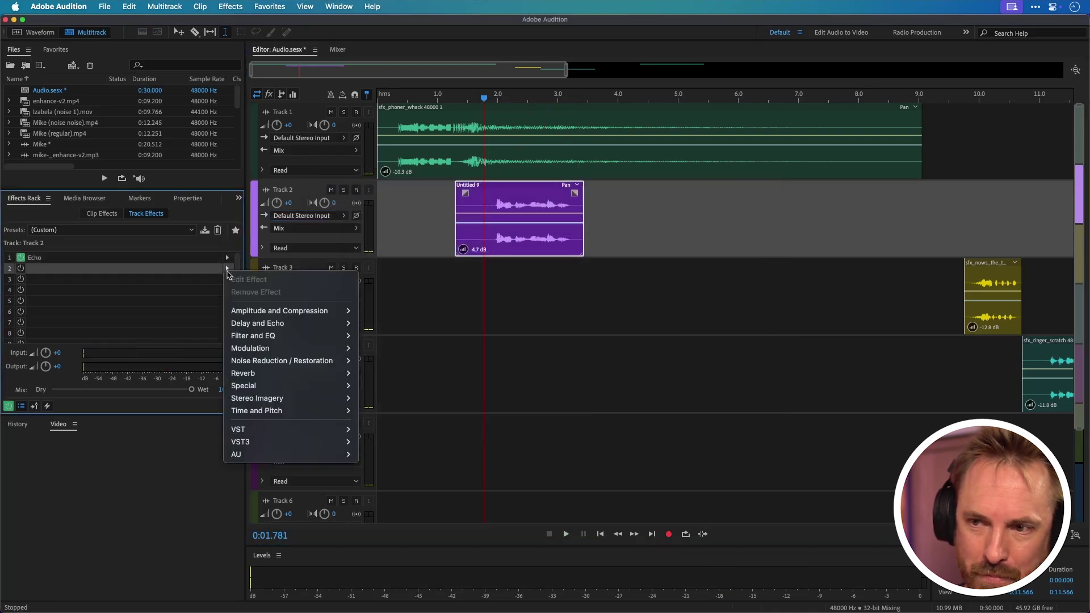
{"action": "mouse_move", "coordinate": [297, 318]}
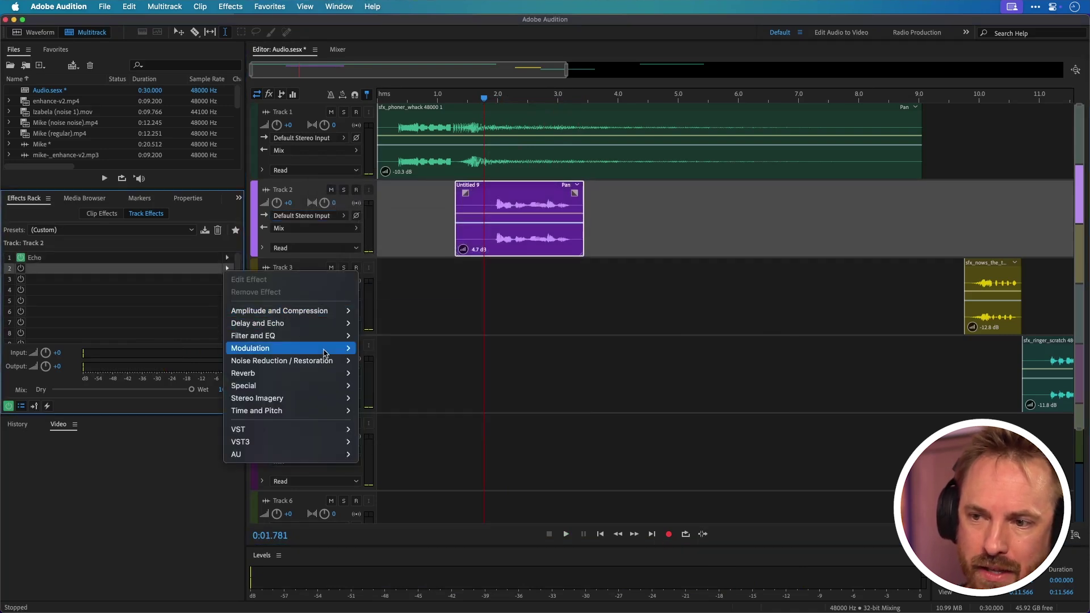
{"action": "mouse_move", "coordinate": [327, 351]}
{"action": "left_click", "coordinate": [377, 348]}
{"action": "key", "text": "space"}
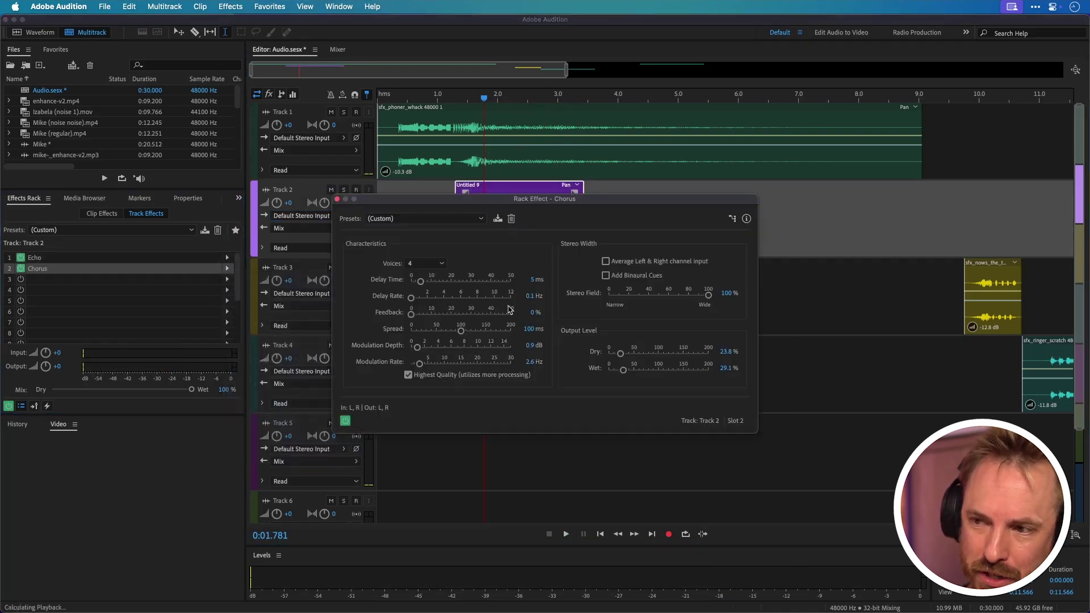
{"action": "key", "text": "space"}
- Apply the Subtle Vocal Chorus preset to Track 2's Chorus effect, and play the session from about 1.5 s
{"action": "left_click", "coordinate": [448, 219]}
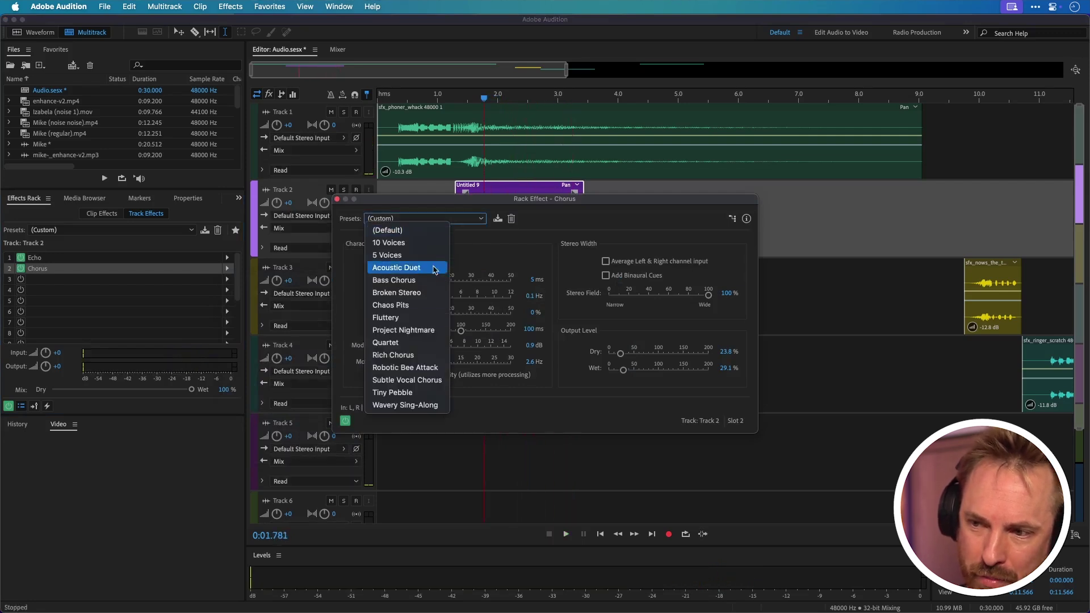
{"action": "left_click", "coordinate": [427, 380]}
{"action": "left_click", "coordinate": [463, 159]}
{"action": "key", "text": "space"}
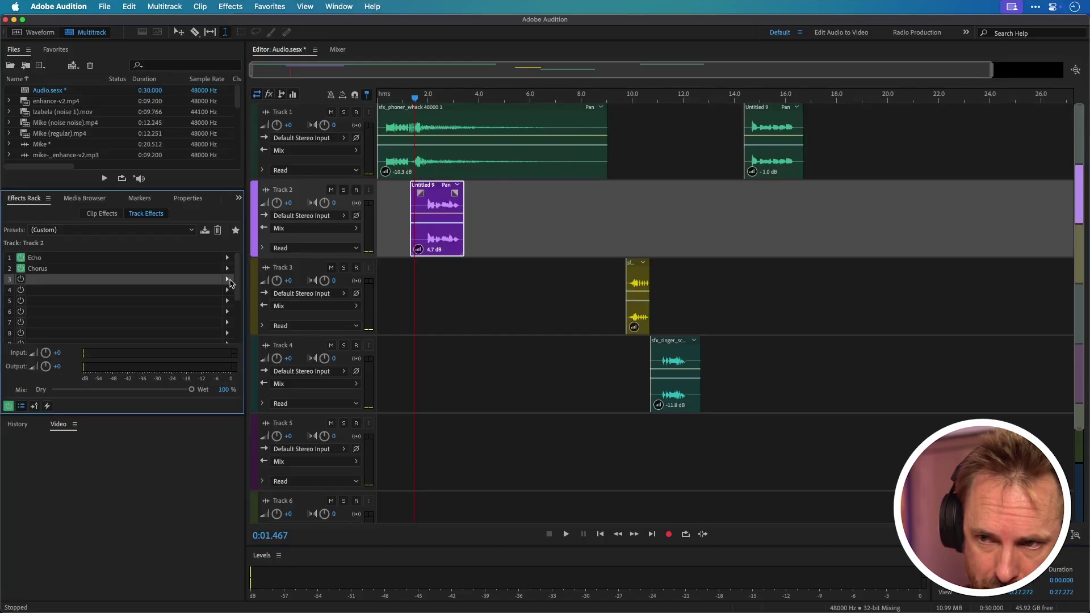
- Add a Scientific Filter in the third slot of Track 2's effects rack, using the Drop Off Below 250Hz preset
{"action": "left_click", "coordinate": [232, 281]}
{"action": "mouse_move", "coordinate": [297, 350]}
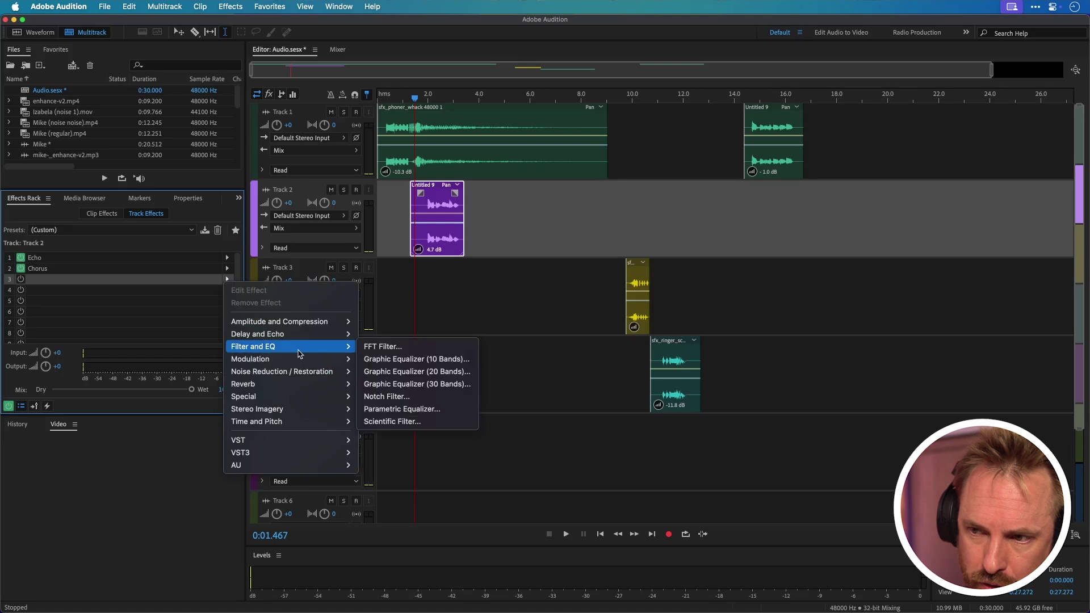
{"action": "left_click", "coordinate": [392, 421]}
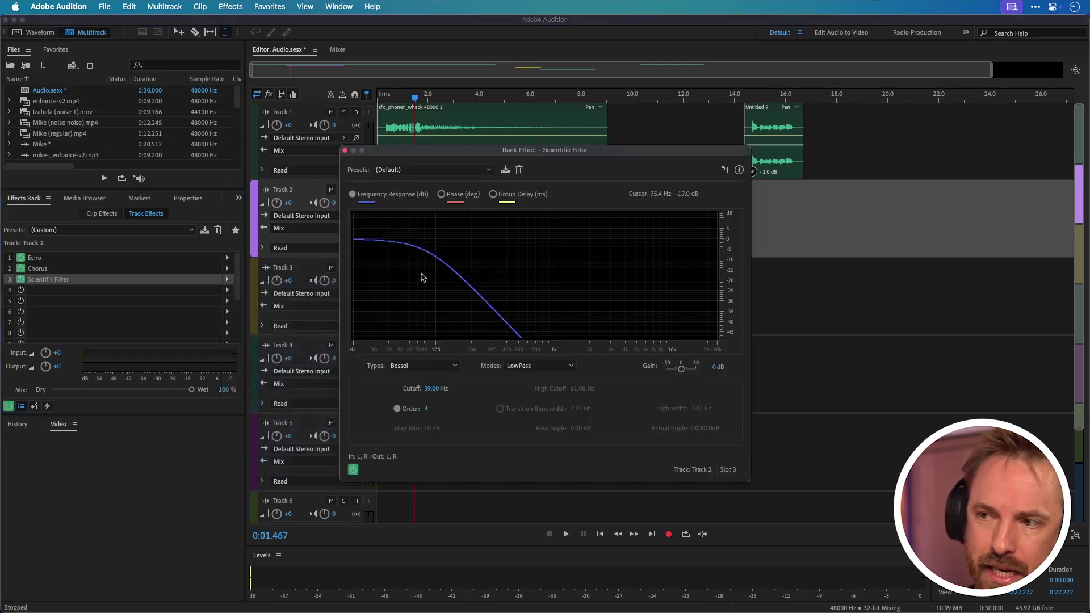
{"action": "left_click", "coordinate": [452, 169]}
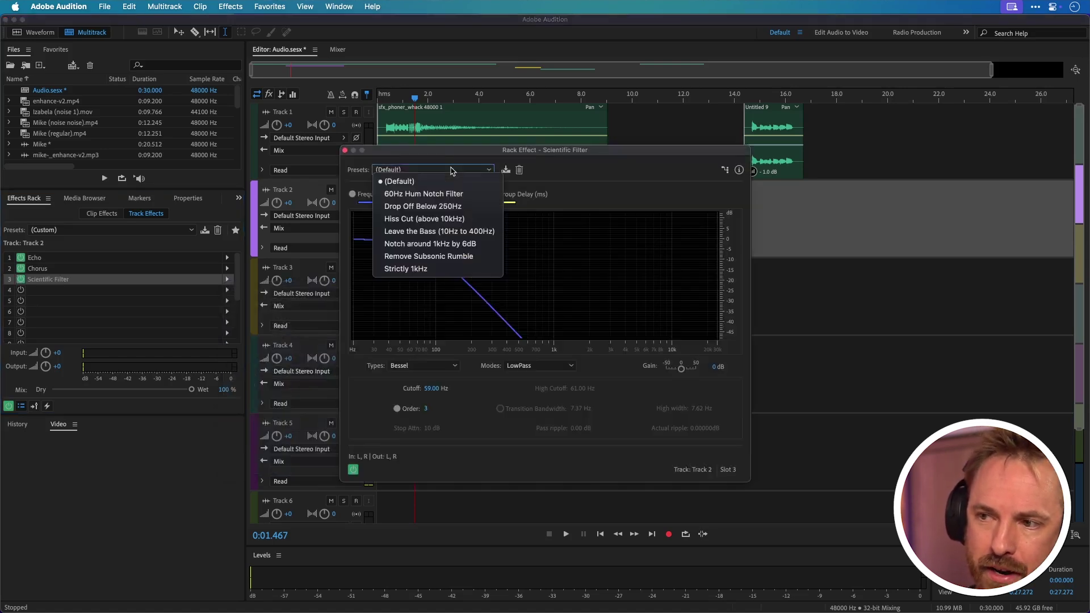
{"action": "left_click", "coordinate": [439, 207]}
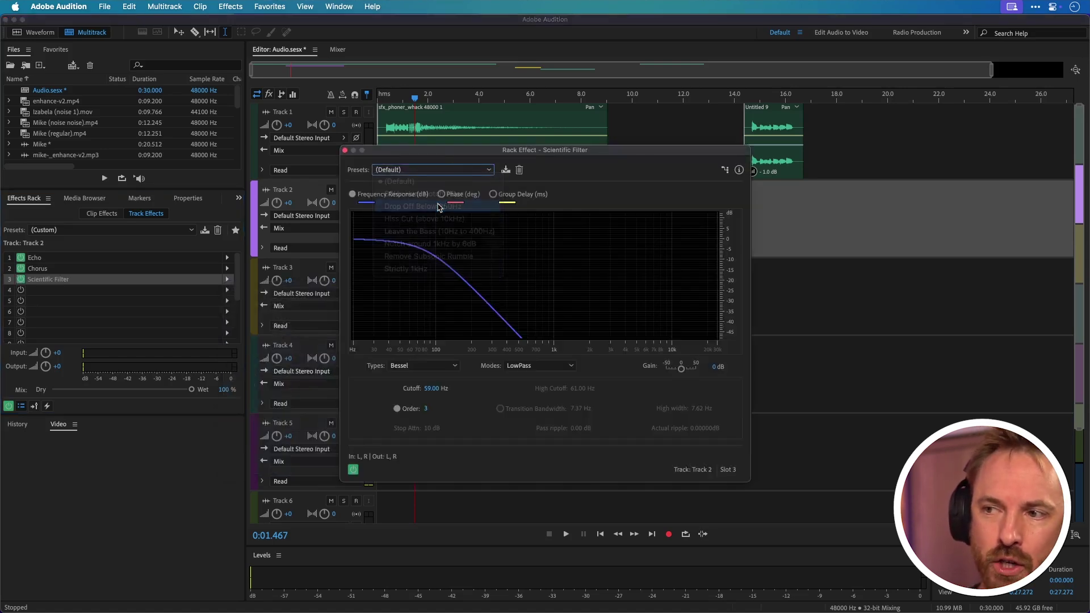
{"action": "left_click", "coordinate": [345, 151]}
- Play the session through Track 2's three effects, then compare with the Track 1 Untitled 9 clip from about 14.3 s
{"action": "key", "text": "space"}
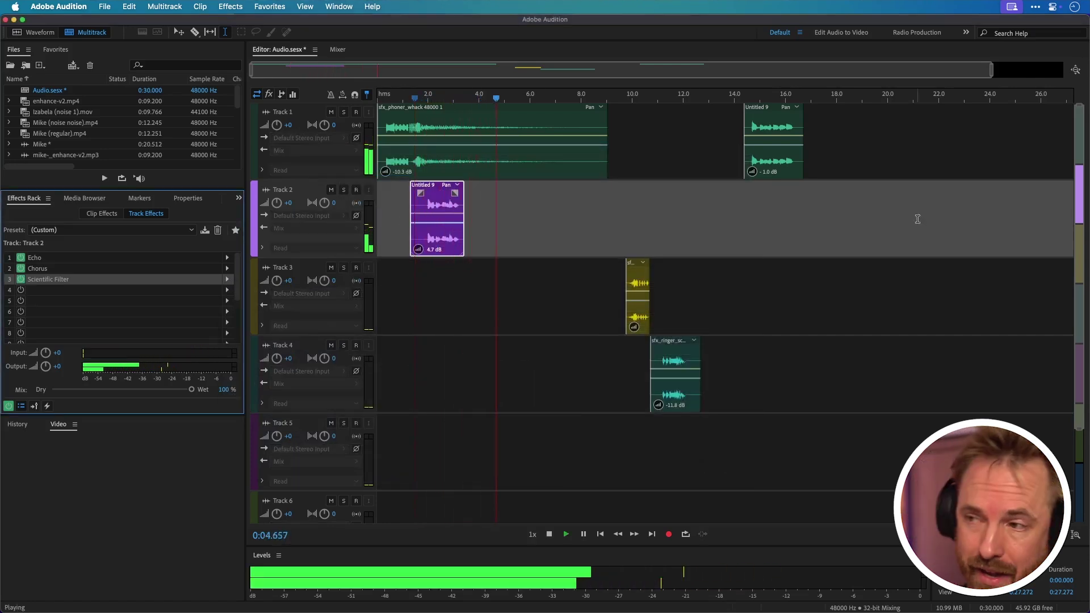
{"action": "left_click", "coordinate": [742, 96]}
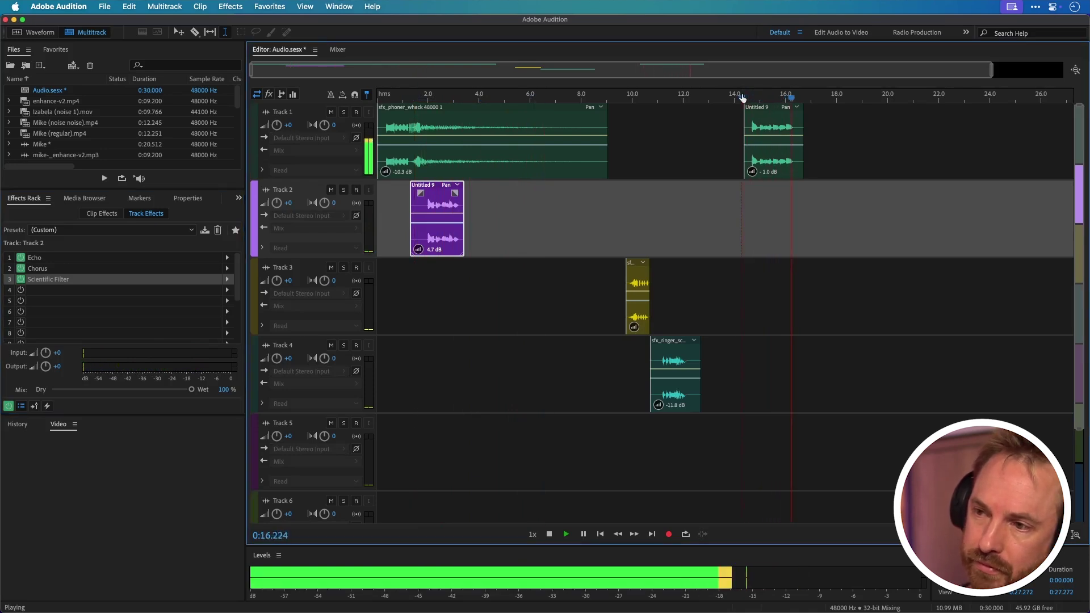
{"action": "key", "text": "space"}
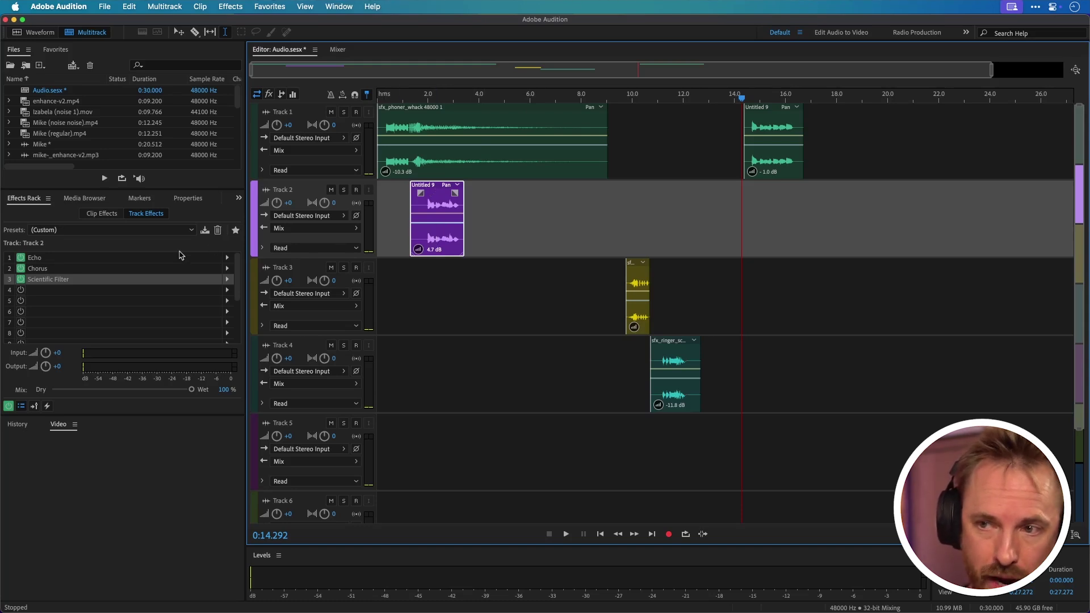
- Save Track 2's effects rack as a preset named Mike's Epic VO SFX
{"action": "left_click", "coordinate": [204, 231]}
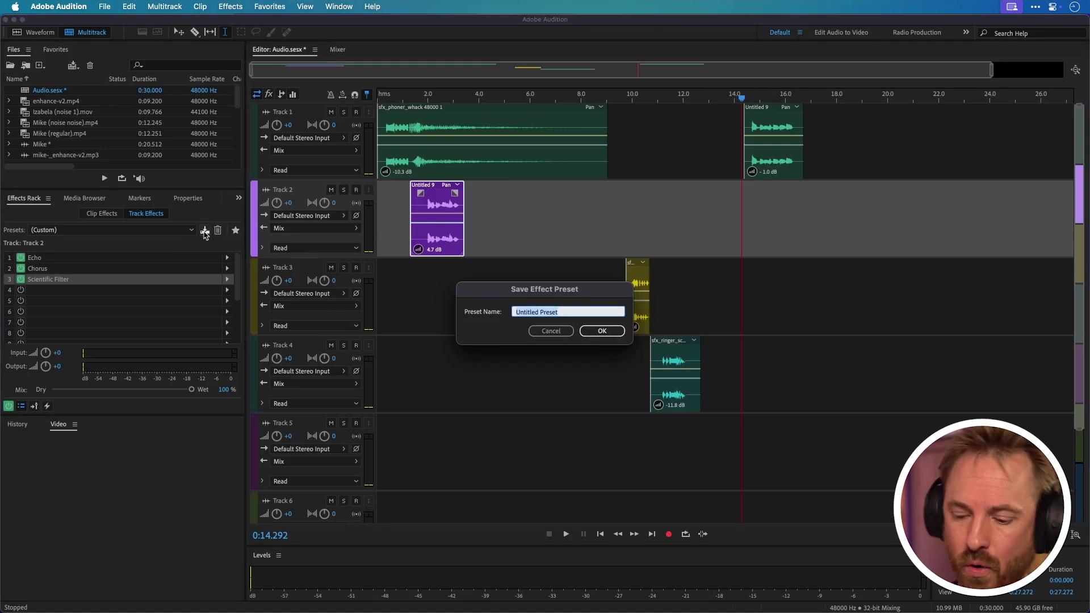
{"action": "type", "text": "M"}
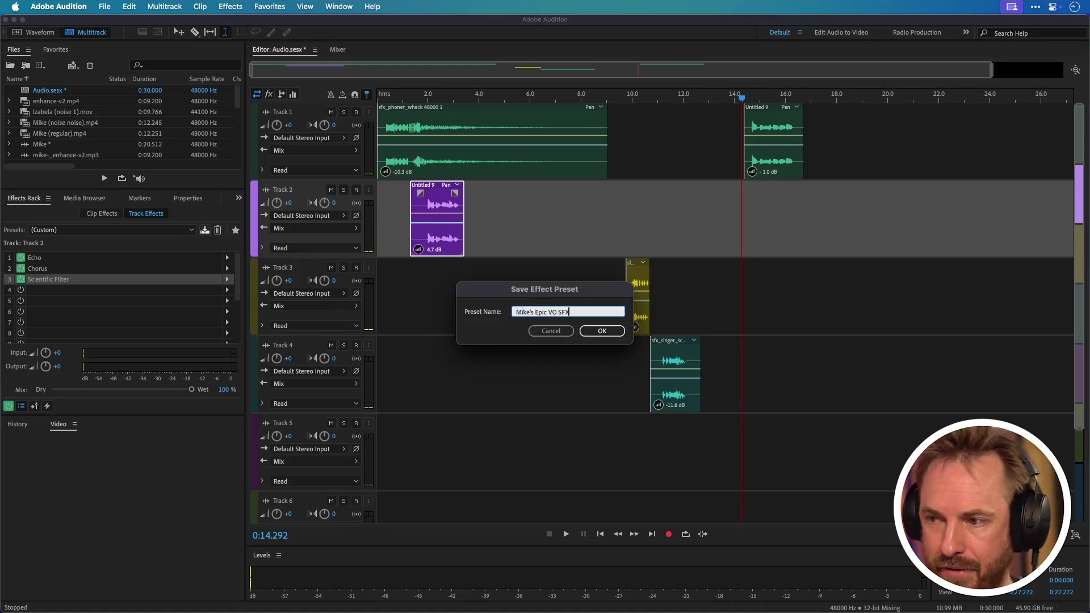
{"action": "type", "text": "ike's Epic VO SFX"}
{"action": "left_click", "coordinate": [608, 331]}
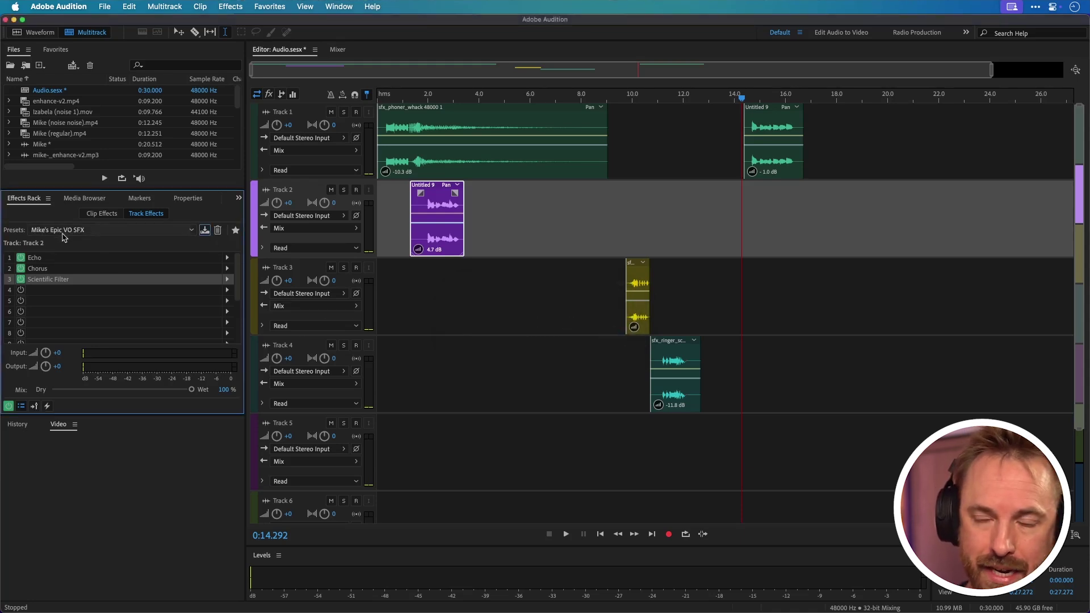
- Apply the Mike's Epic VO SFX preset to Track 1's effects rack
{"action": "left_click", "coordinate": [740, 155]}
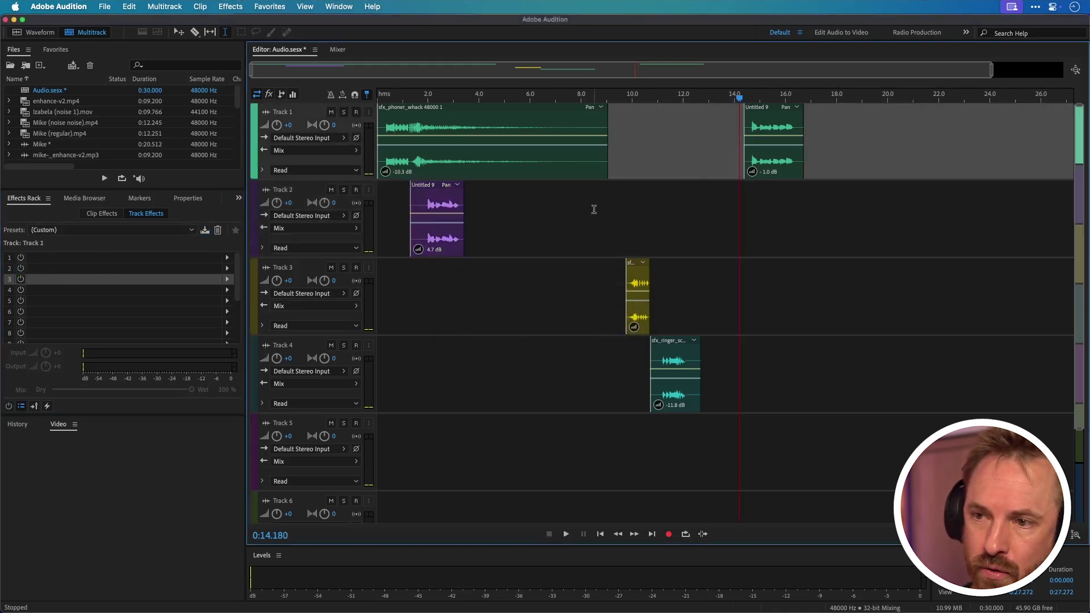
{"action": "left_click", "coordinate": [42, 232]}
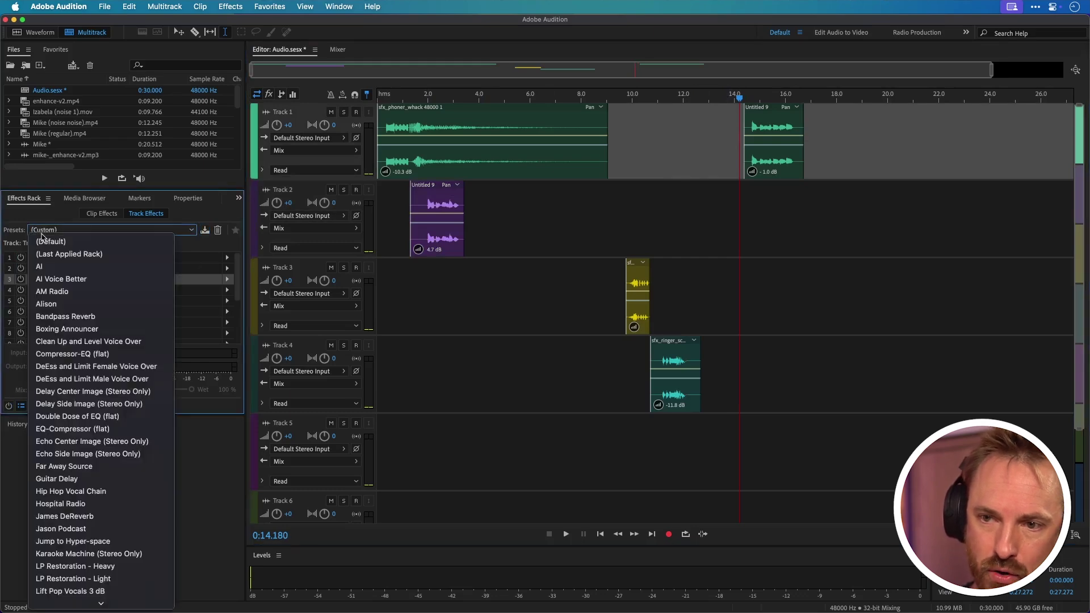
{"action": "scroll", "coordinate": [69, 386], "scroll_direction": "down", "scroll_amount": 5}
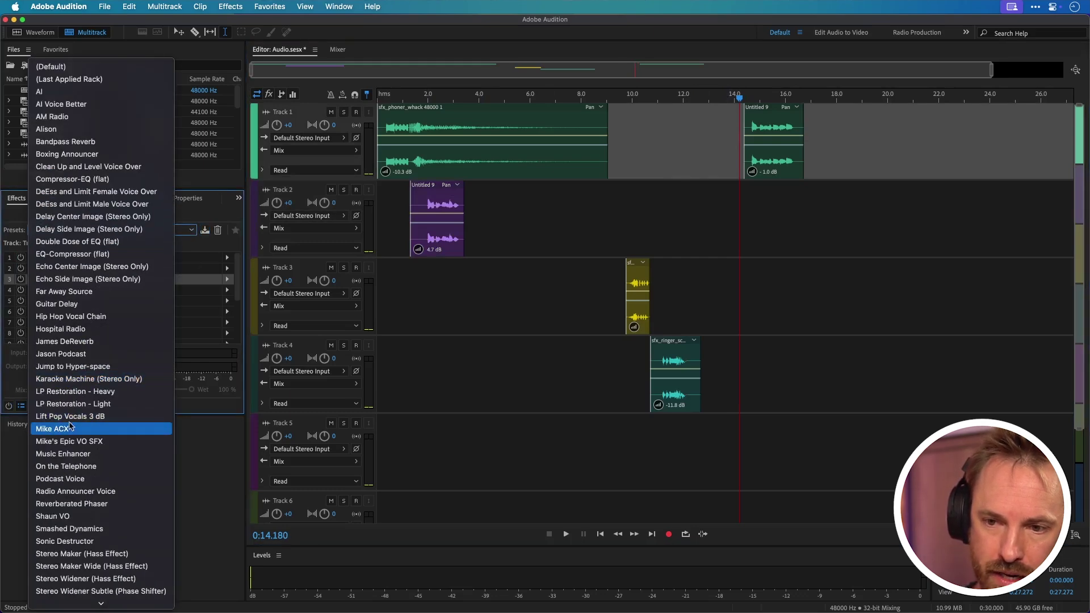
{"action": "left_click", "coordinate": [77, 442]}
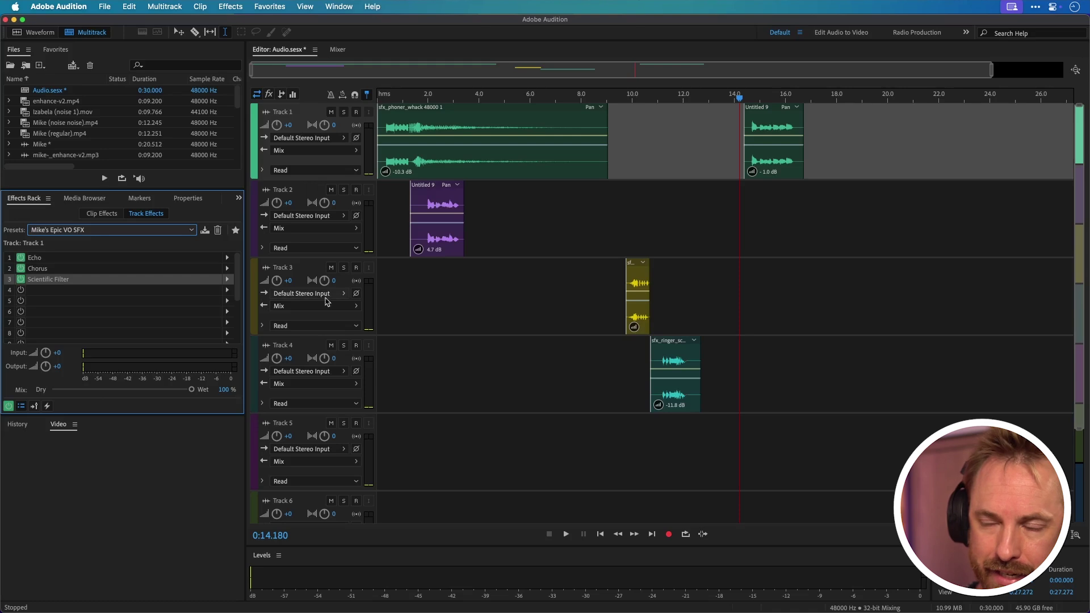
- Move the sfx_phoner_whack clip from Track 1 to the start of Track 3, and play the session from about 14.6 s
{"action": "left_click_drag", "start_coordinate": [402, 112], "coordinate": [409, 275]}
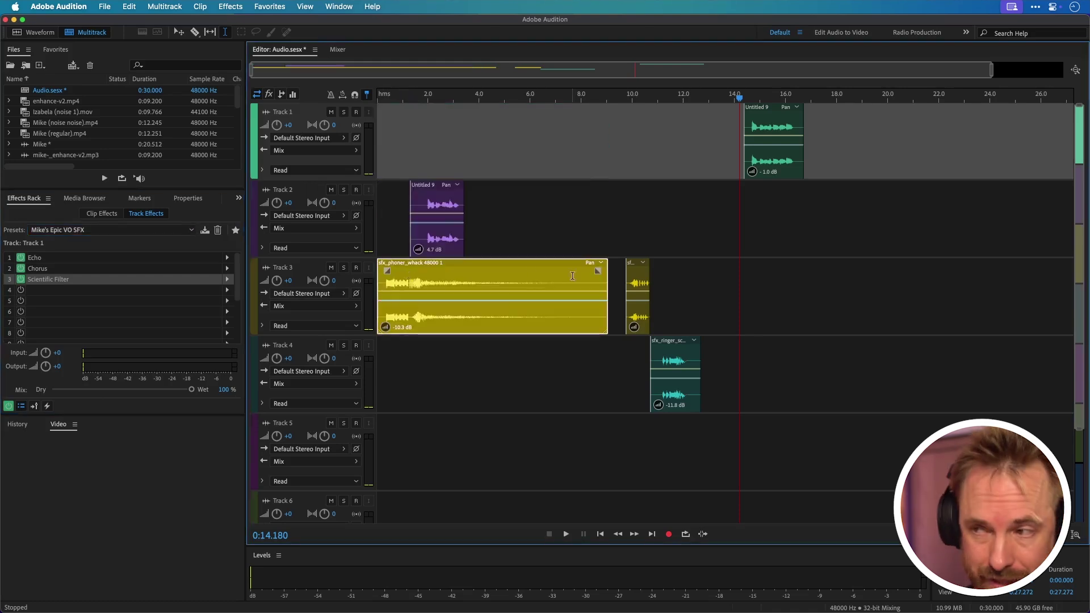
{"action": "left_click", "coordinate": [751, 206]}
{"action": "key", "text": "space"}
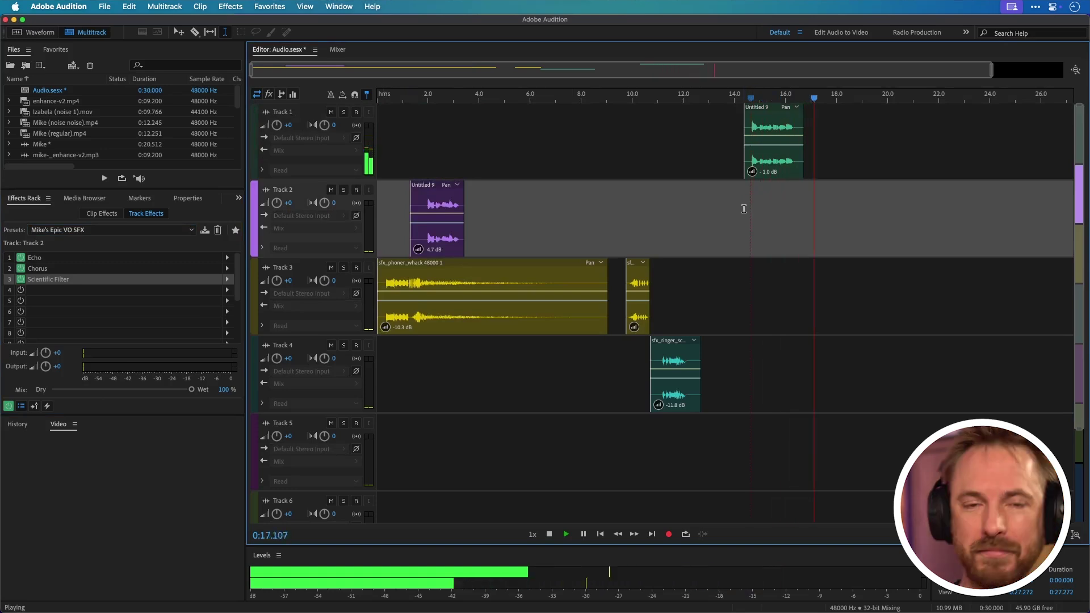
{"action": "key", "text": "space"}
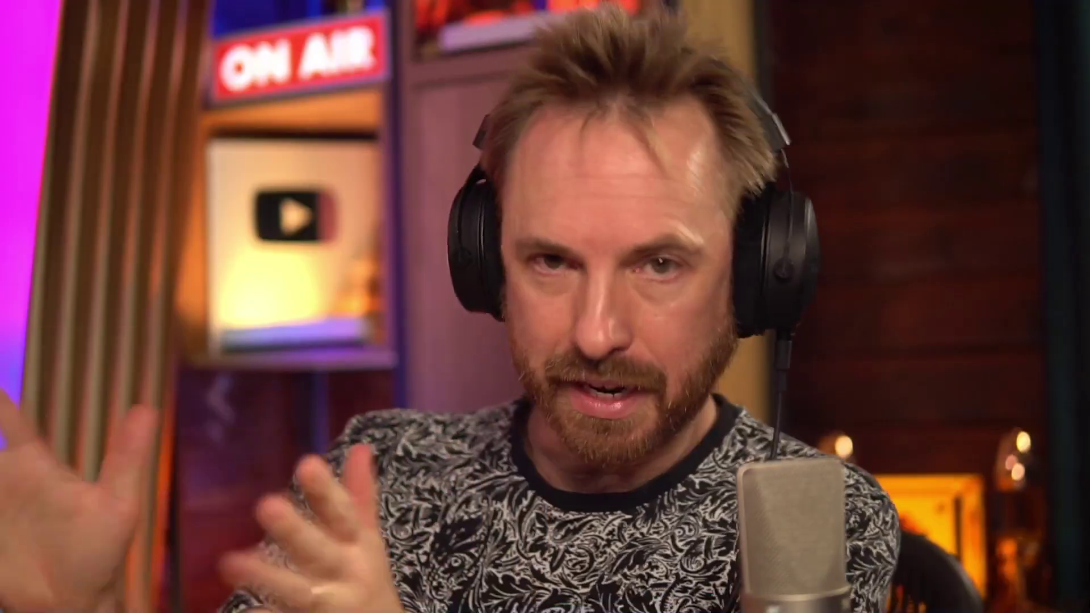
- Switch on Track 1's EQ in the mixer and inspect its track EQ editor
{"action": "left_click", "coordinate": [337, 50]}
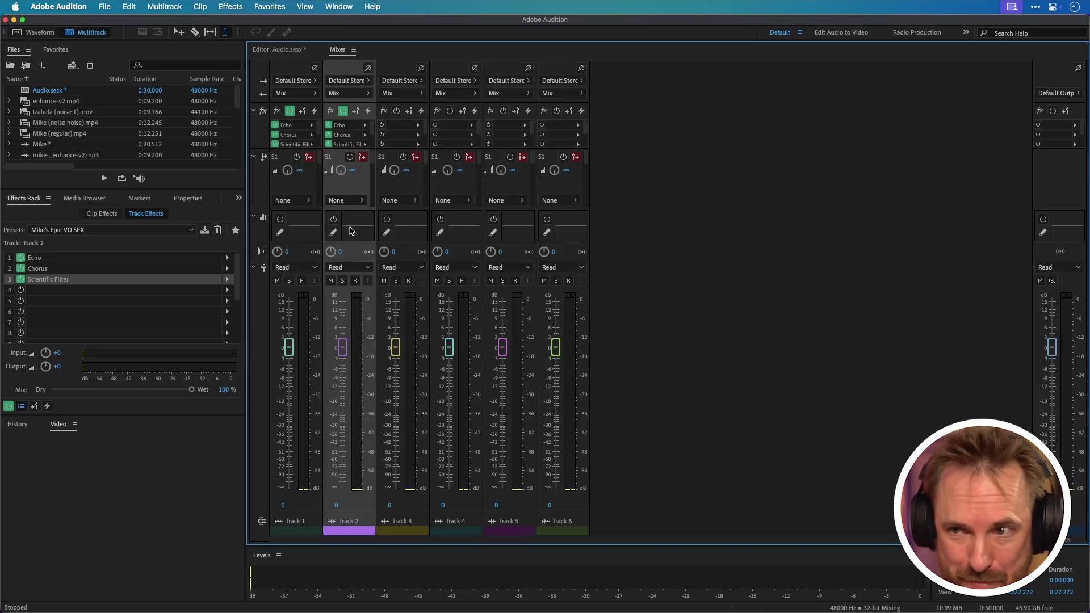
{"action": "left_click", "coordinate": [279, 219]}
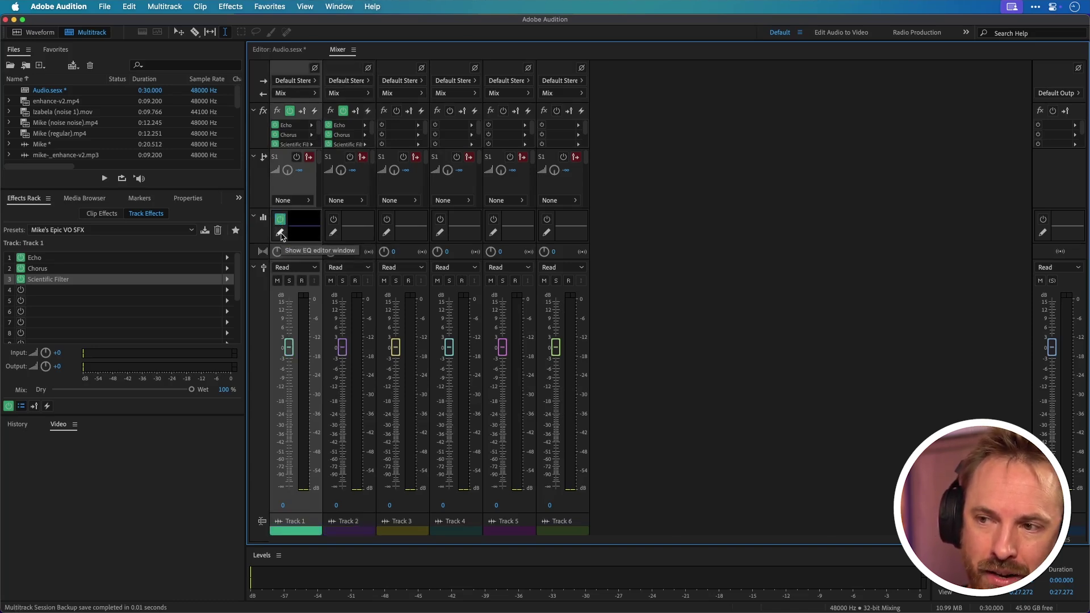
{"action": "left_click", "coordinate": [280, 233]}
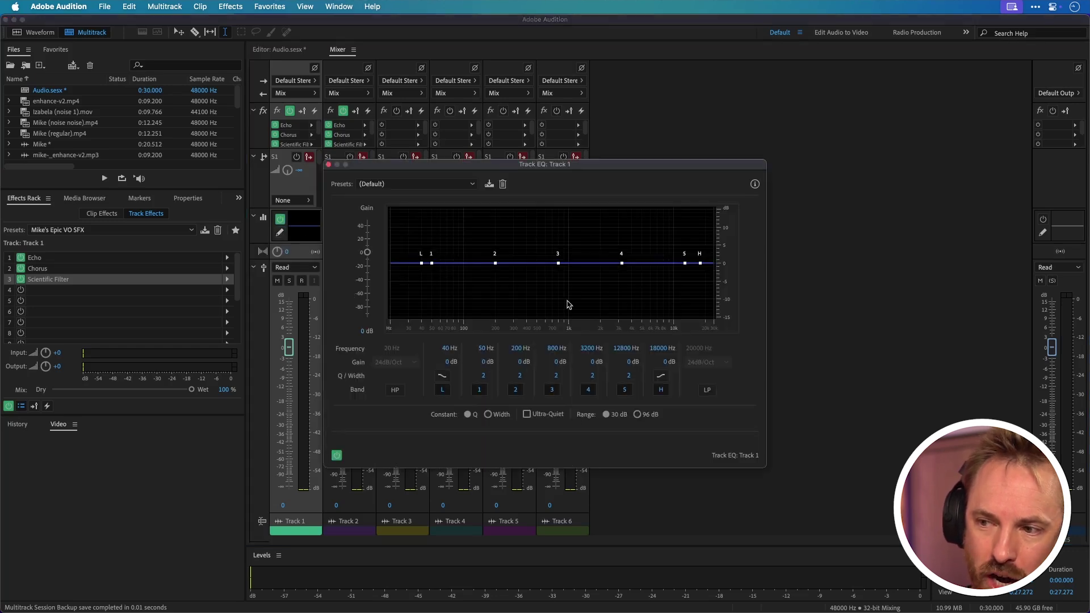
{"action": "left_click", "coordinate": [329, 164]}
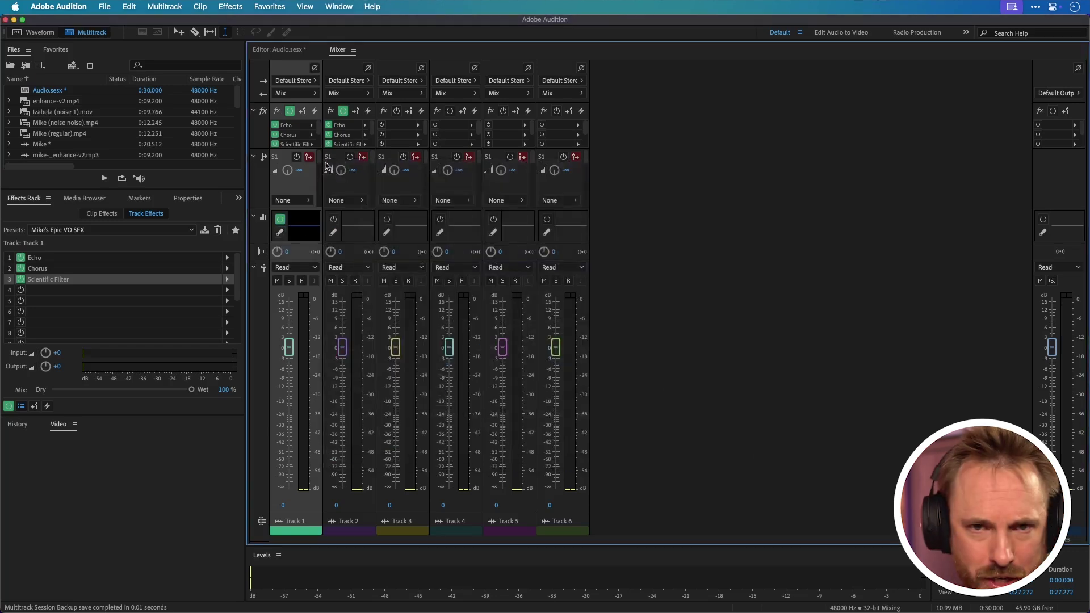
- Expand Track 1's automation lane in the multitrack editor and recheck the track's EQ in the mixer
{"action": "left_click", "coordinate": [262, 53]}
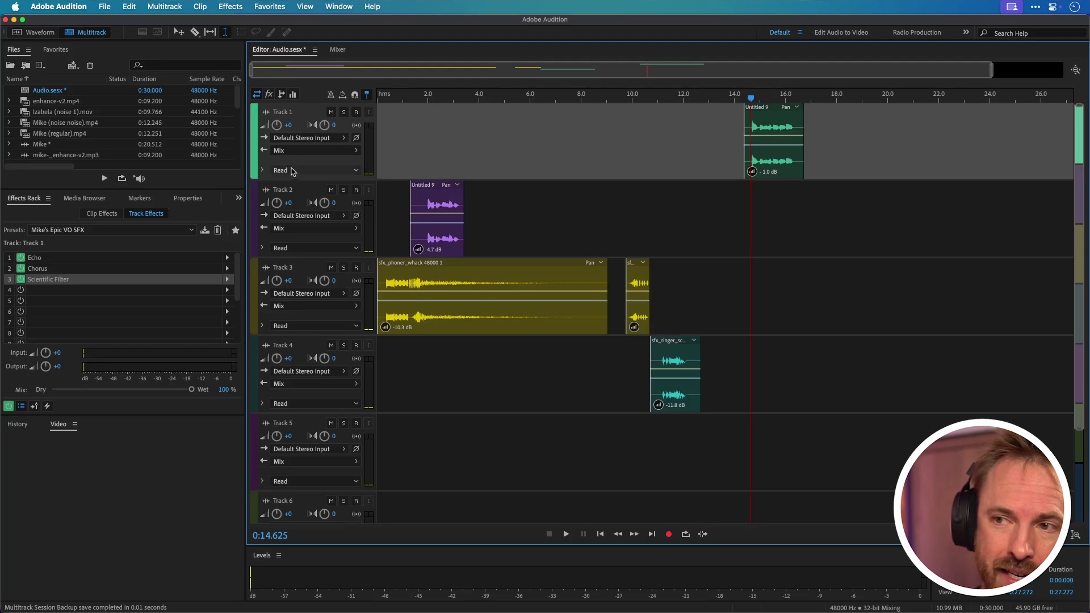
{"action": "left_click", "coordinate": [262, 171]}
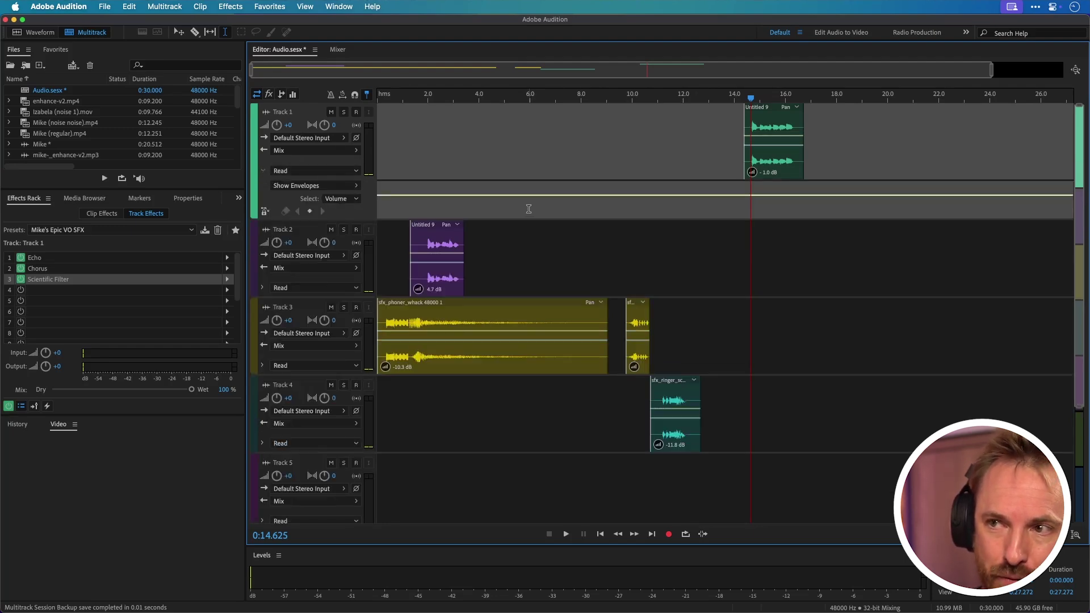
{"action": "left_click", "coordinate": [337, 50]}
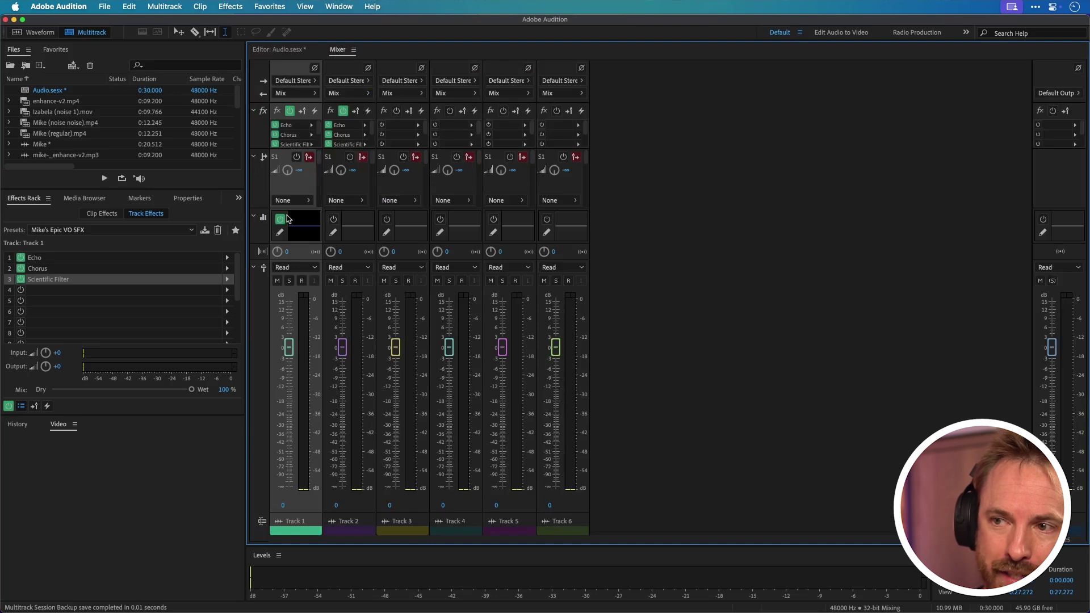
{"action": "left_click", "coordinate": [278, 50]}
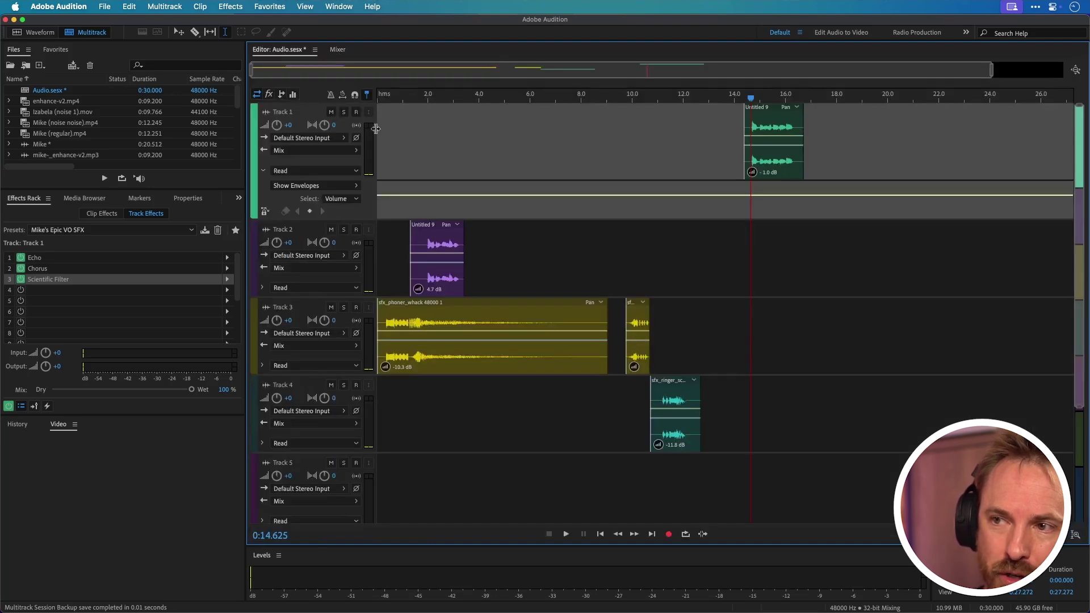
- Show Track 1's EQ Low Shelf Gain envelope, ramp it down from about 14.5 s to 16 s, and play the Untitled 9 clip
{"action": "left_click", "coordinate": [346, 187]}
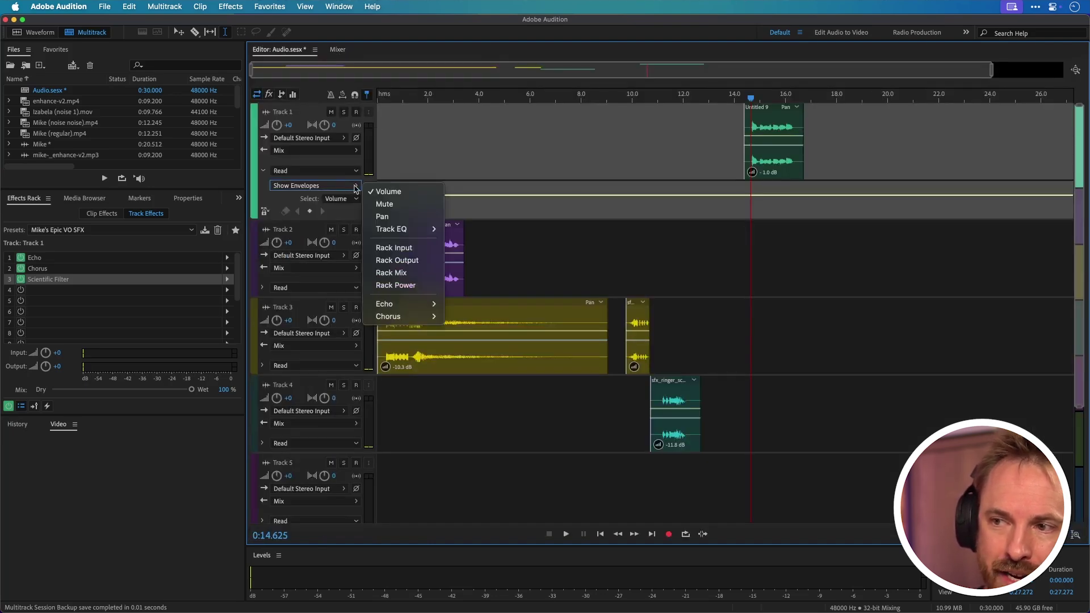
{"action": "mouse_move", "coordinate": [418, 230]}
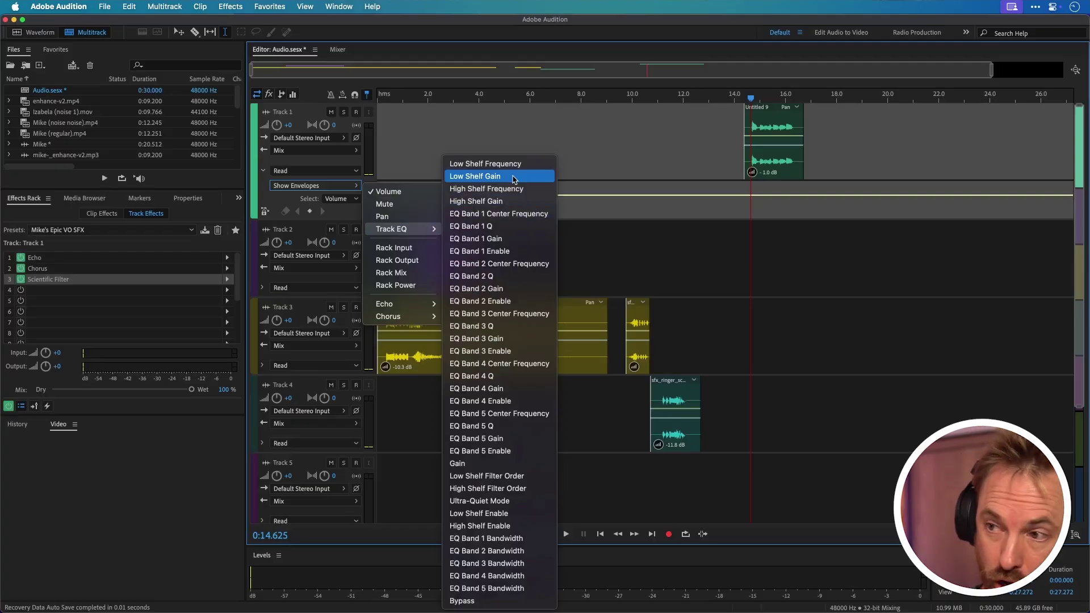
{"action": "left_click", "coordinate": [514, 178]}
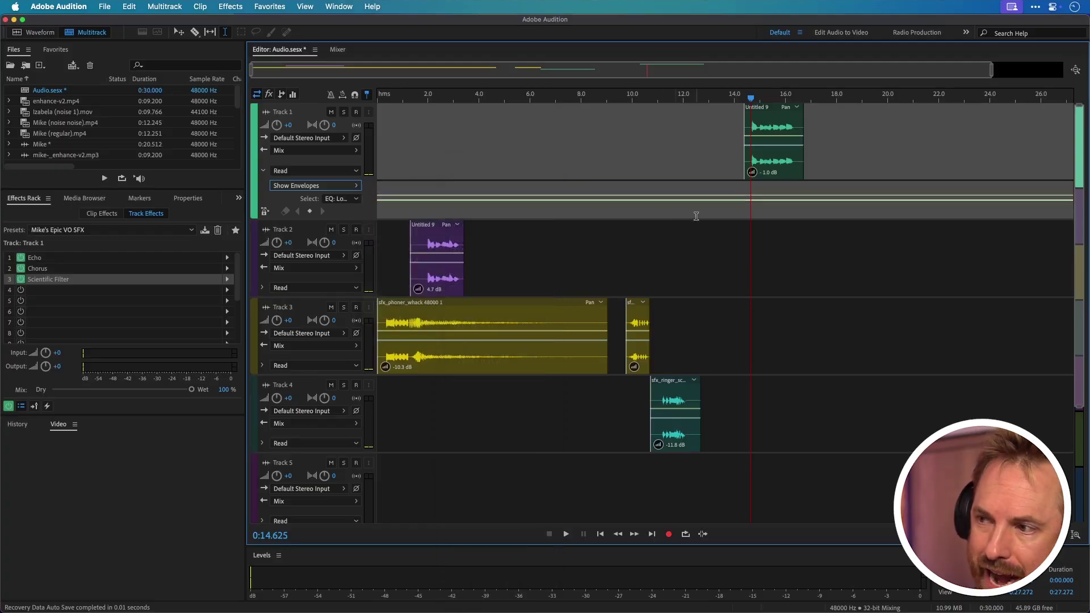
{"action": "left_click", "coordinate": [747, 200]}
{"action": "left_click_drag", "start_coordinate": [764, 200], "coordinate": [786, 216]}
{"action": "left_click", "coordinate": [741, 174]}
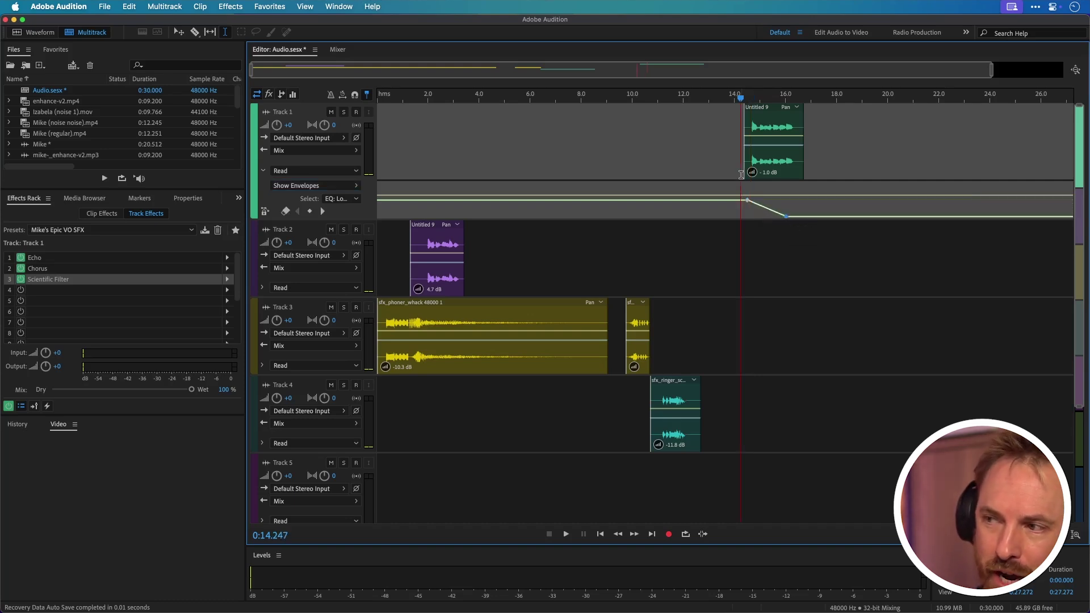
{"action": "key", "text": "space"}
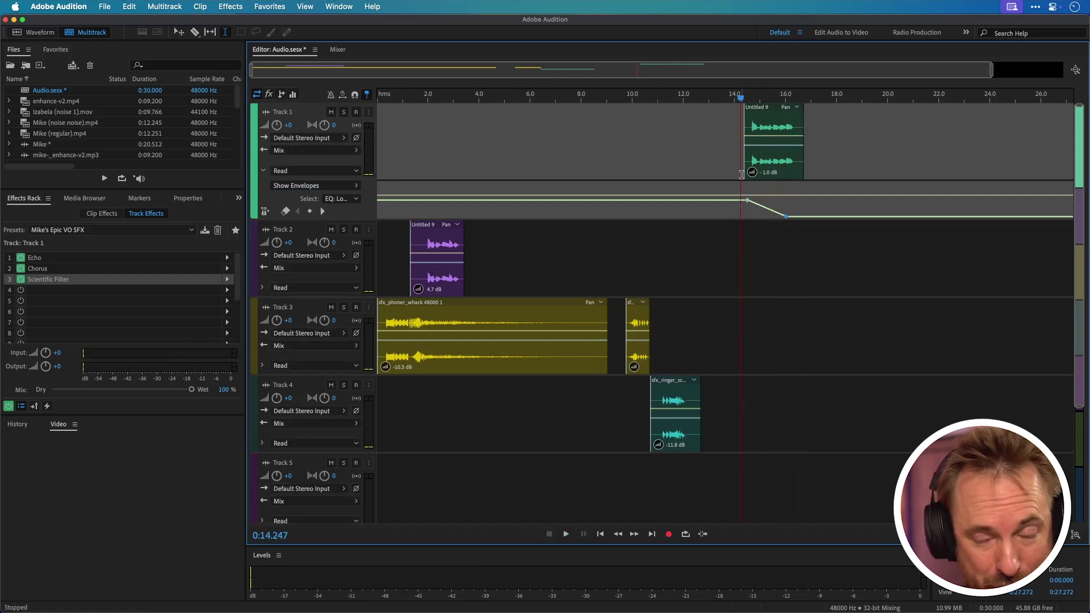
- Hide the EQ Low Shelf Gain envelope in Track 1's automation lane
{"action": "left_click", "coordinate": [341, 186]}
{"action": "mouse_move", "coordinate": [398, 229]}
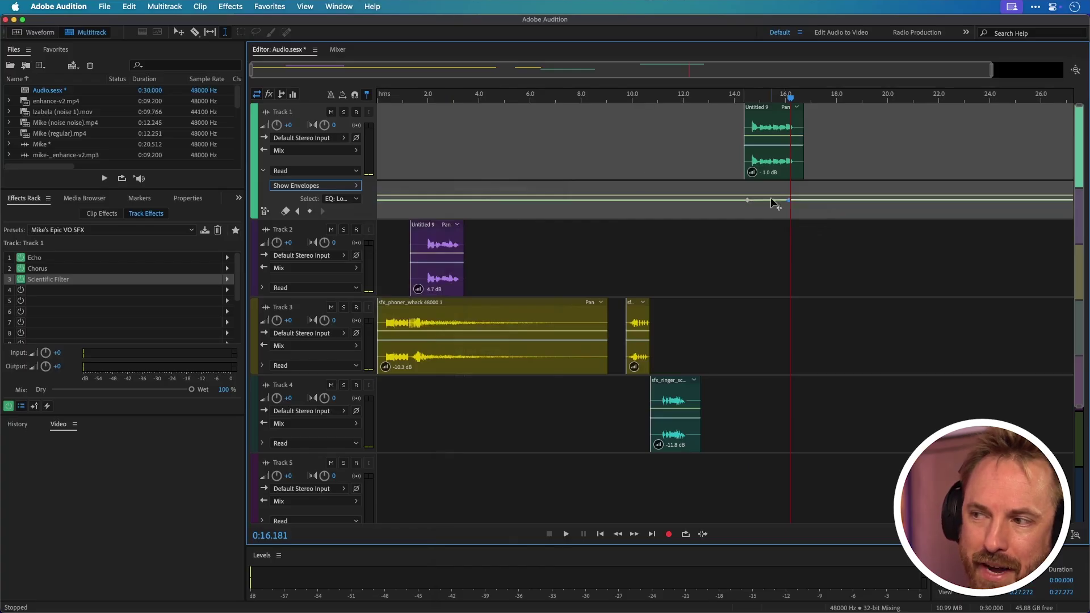
{"action": "left_click", "coordinate": [357, 187]}
{"action": "mouse_move", "coordinate": [432, 235]}
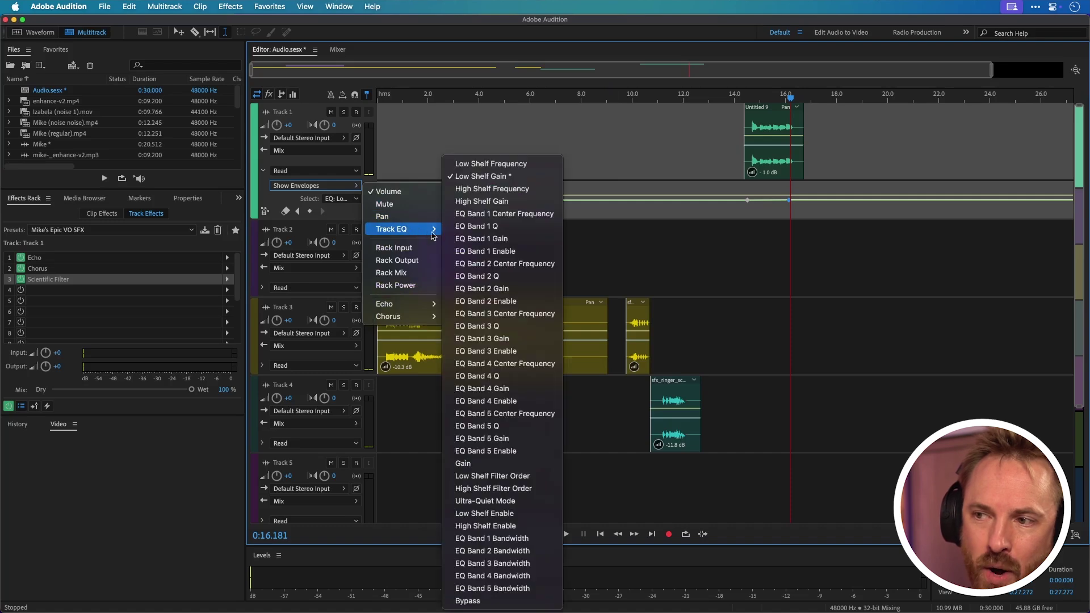
{"action": "left_click", "coordinate": [482, 176]}
- Show Track 1's EQ High Shelf Gain envelope, ramp it down from about 14.8 s to 16.2 s, and set the playhead before Untitled 9
{"action": "left_click", "coordinate": [351, 187]}
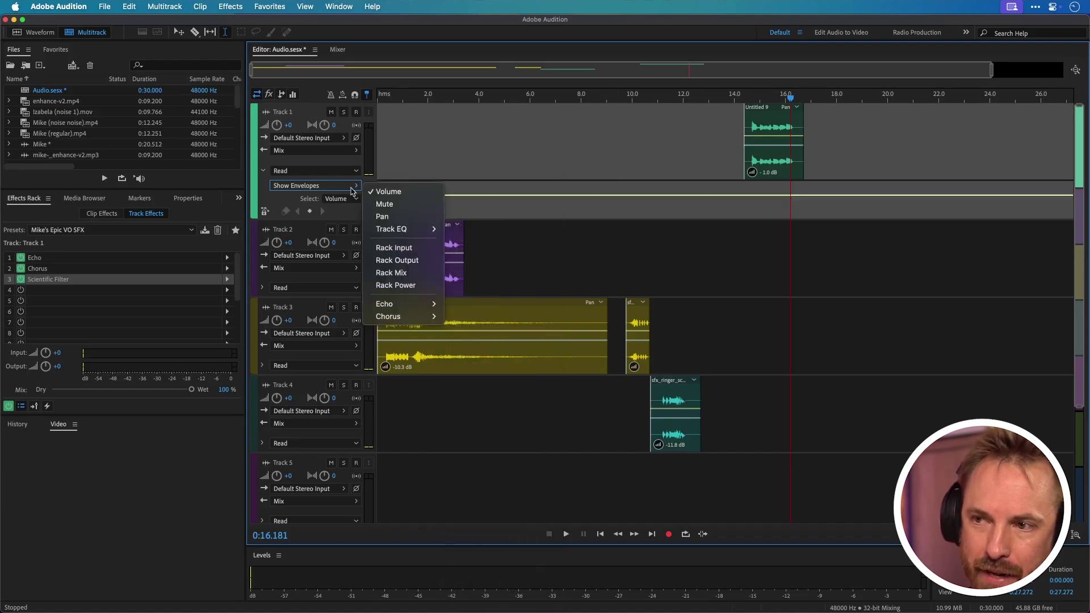
{"action": "mouse_move", "coordinate": [421, 230]}
{"action": "left_click", "coordinate": [476, 202]}
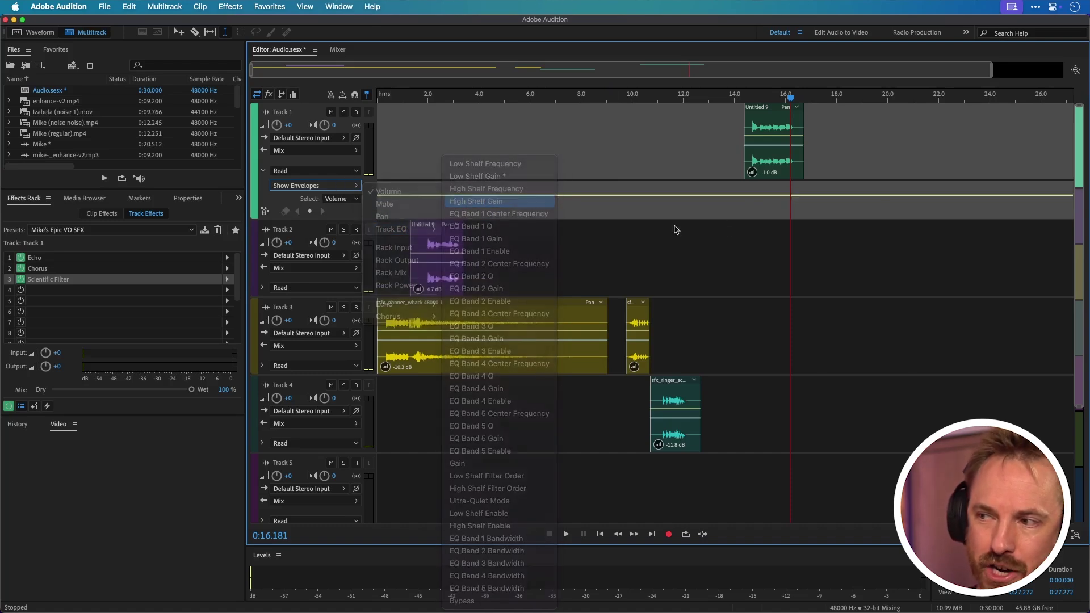
{"action": "left_click", "coordinate": [756, 200]}
{"action": "left_click_drag", "start_coordinate": [761, 200], "coordinate": [789, 227]}
{"action": "left_click", "coordinate": [737, 164]}
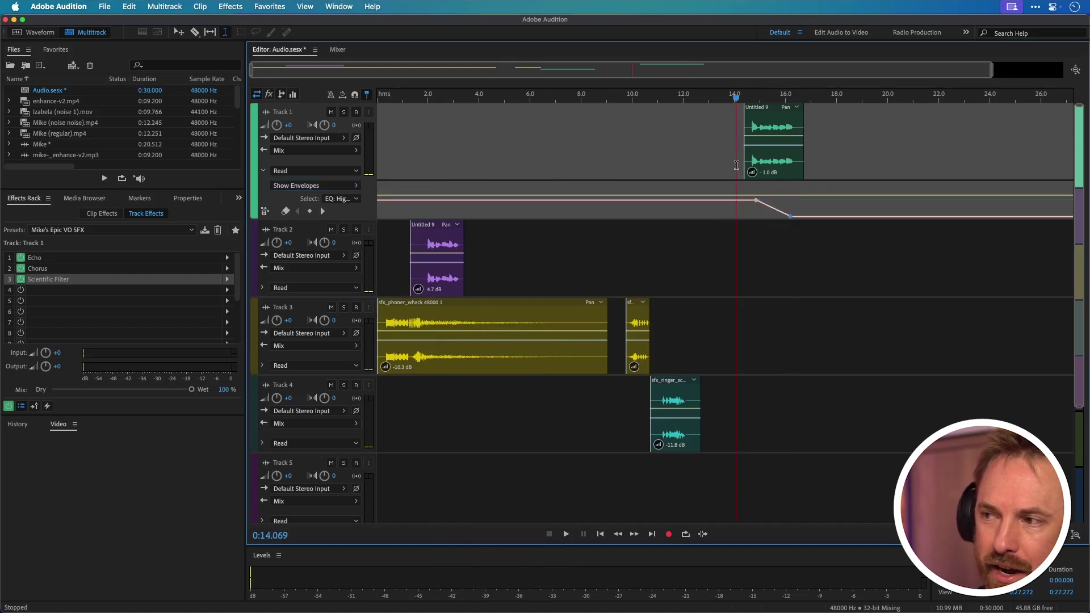
- Play the Untitled 9 clip from about 14 s through the High Shelf Gain ramp and check Track 1's EQ in the mixer
{"action": "key", "text": "space"}
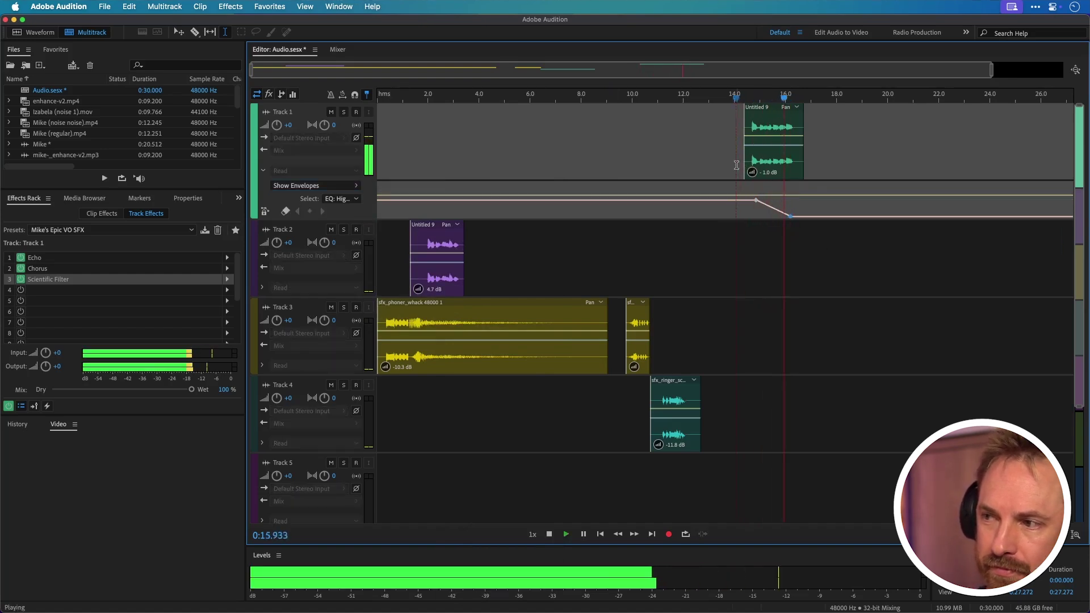
{"action": "key", "text": "space"}
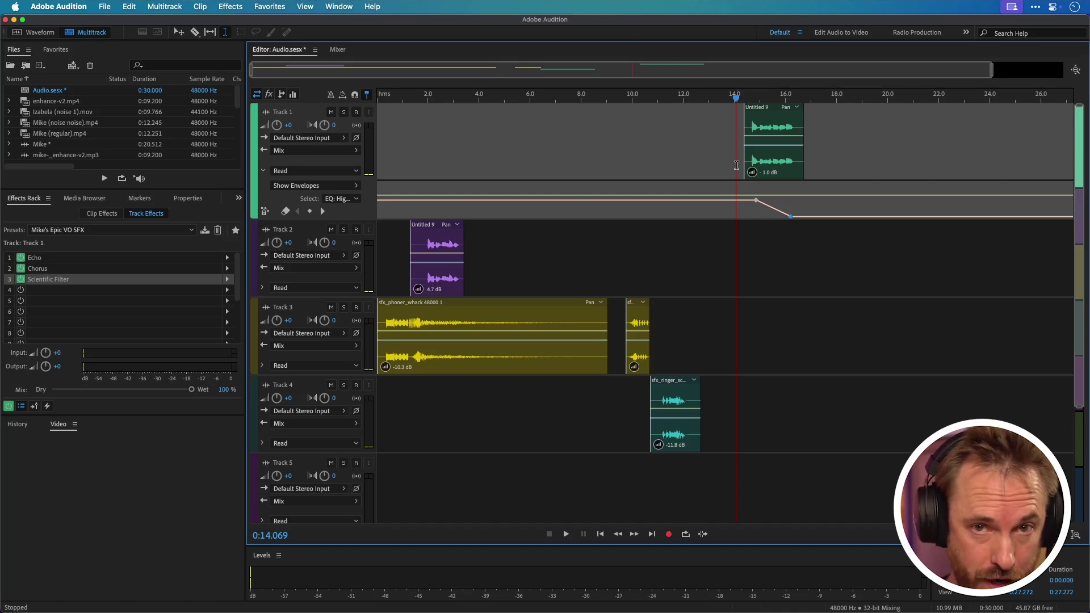
{"action": "left_click", "coordinate": [340, 50]}
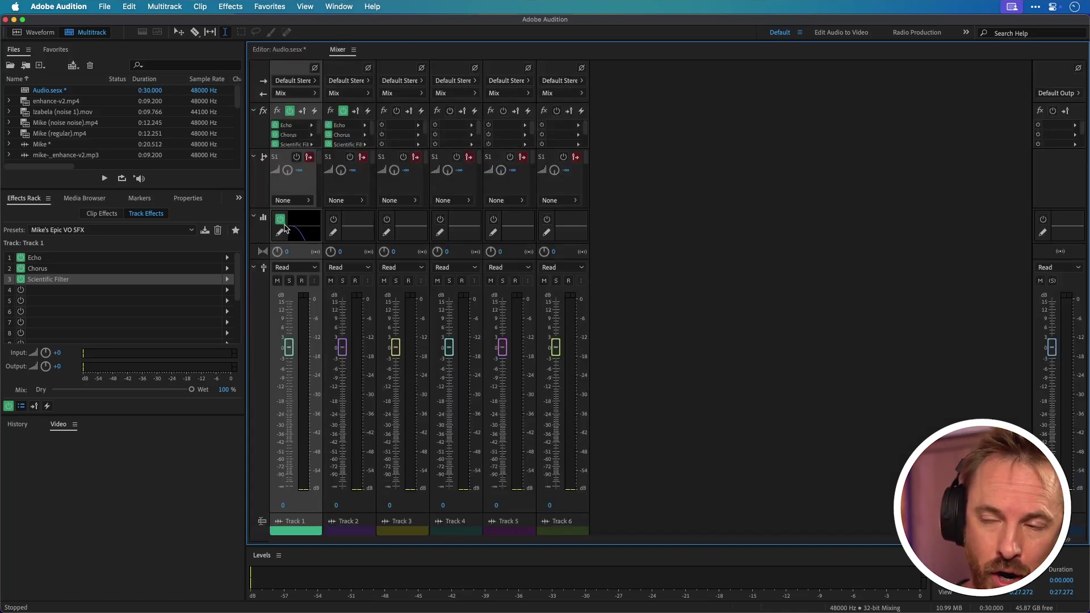
{"action": "left_click", "coordinate": [263, 50]}
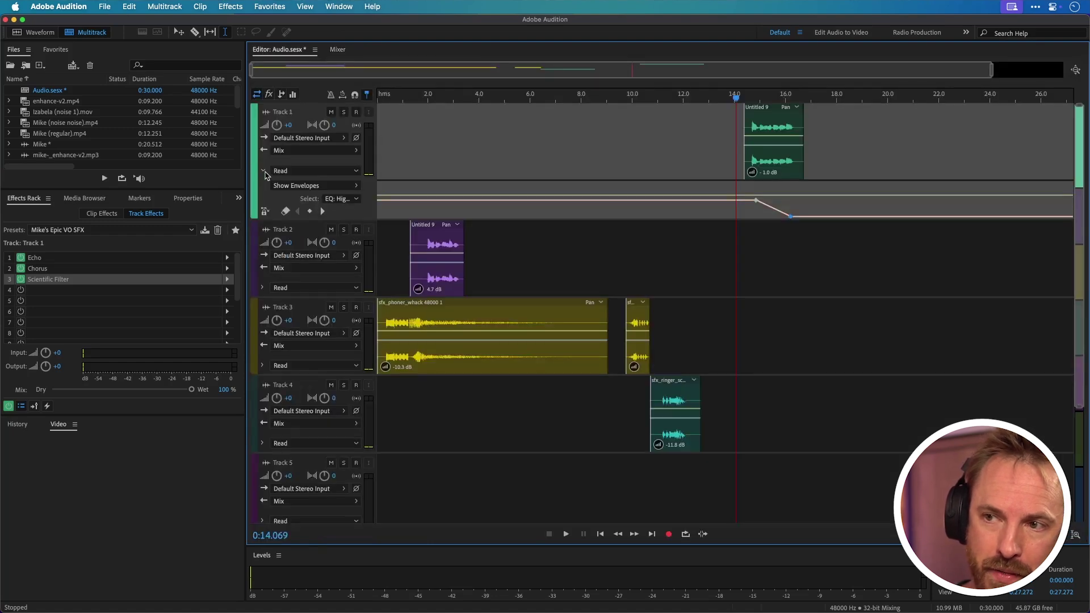
- Review the Track EQ envelope parameters available for Track 1 and play the session while watching its EQ curve in the mixer
{"action": "left_click", "coordinate": [307, 186]}
{"action": "mouse_move", "coordinate": [398, 229]}
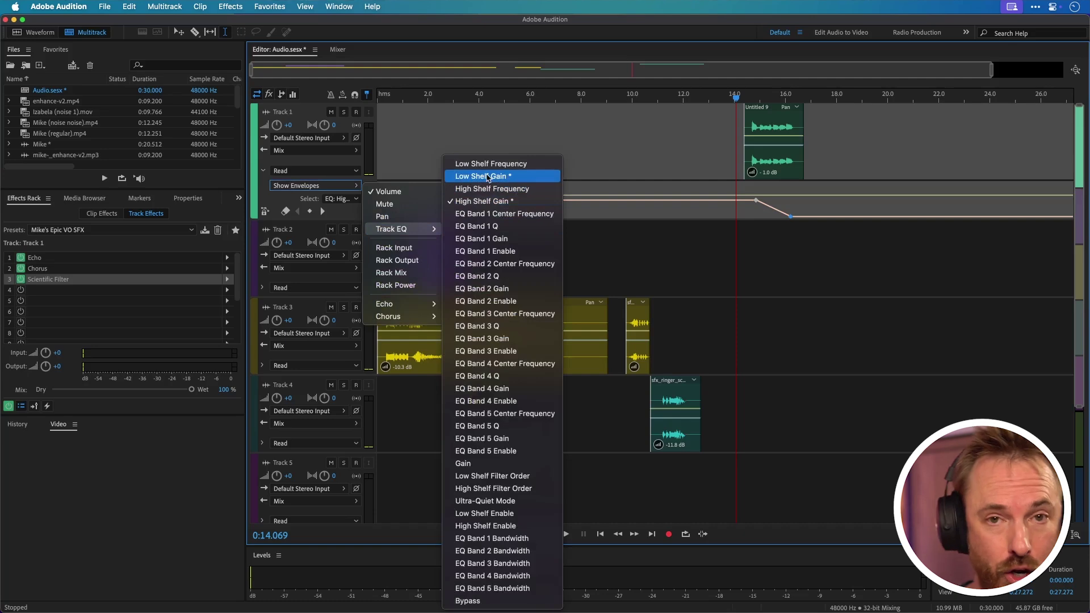
{"action": "left_click", "coordinate": [336, 51]}
{"action": "left_click", "coordinate": [338, 50]}
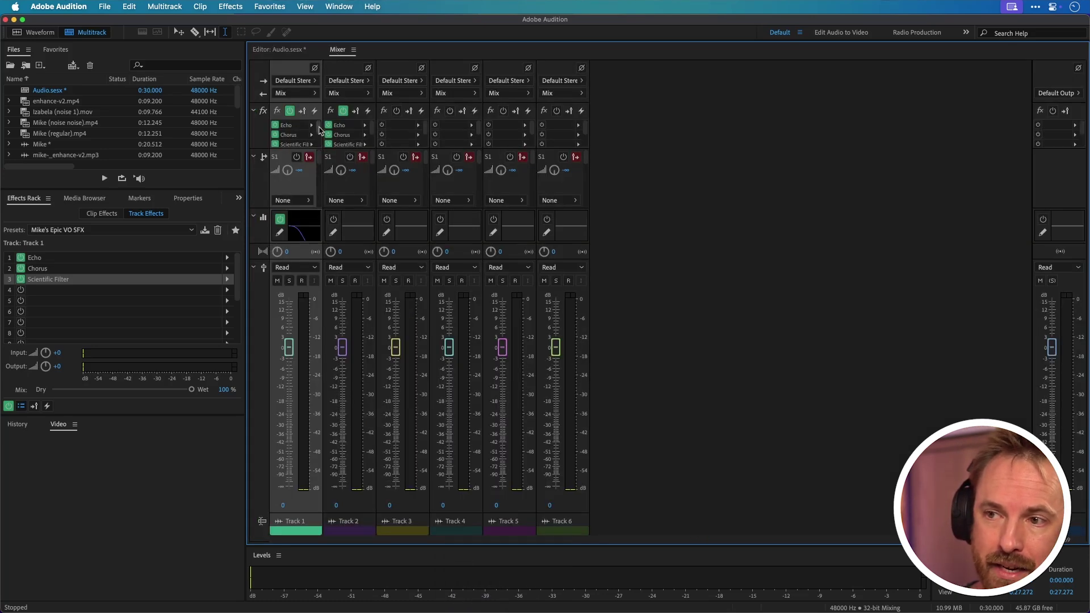
{"action": "key", "text": "space"}
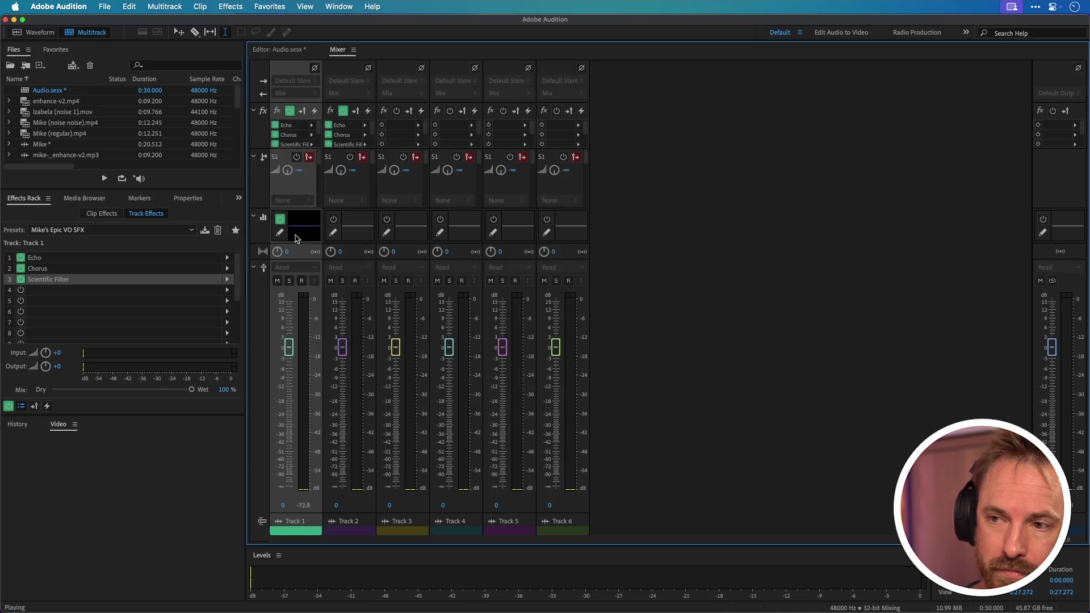
{"action": "key", "text": "space"}
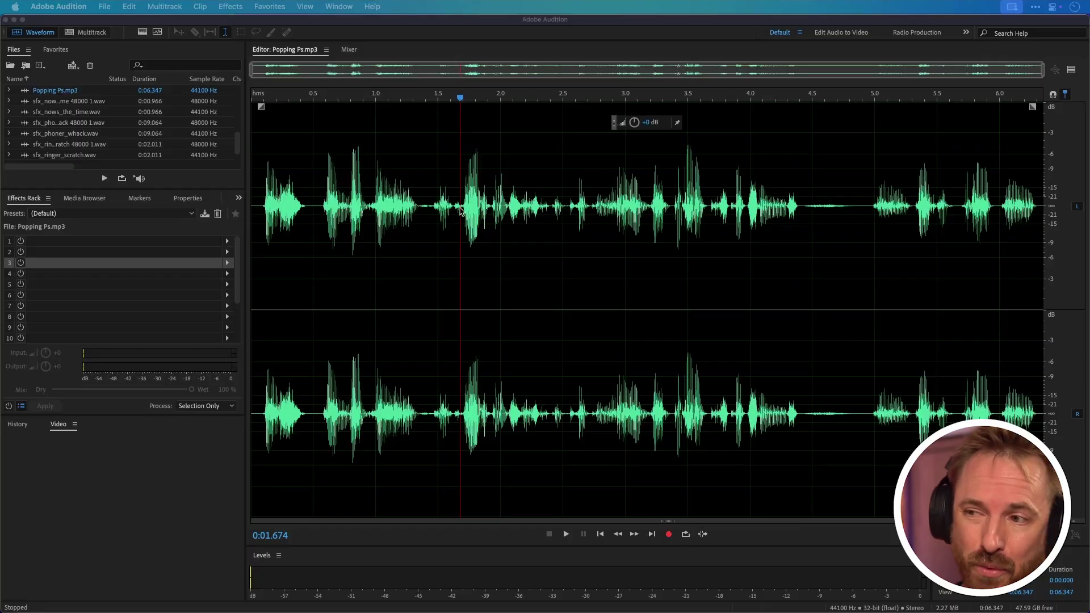
- Place the playhead at 1.638 s in Popping Ps.mp3 and play the popping P passage
{"action": "left_click", "coordinate": [457, 207]}
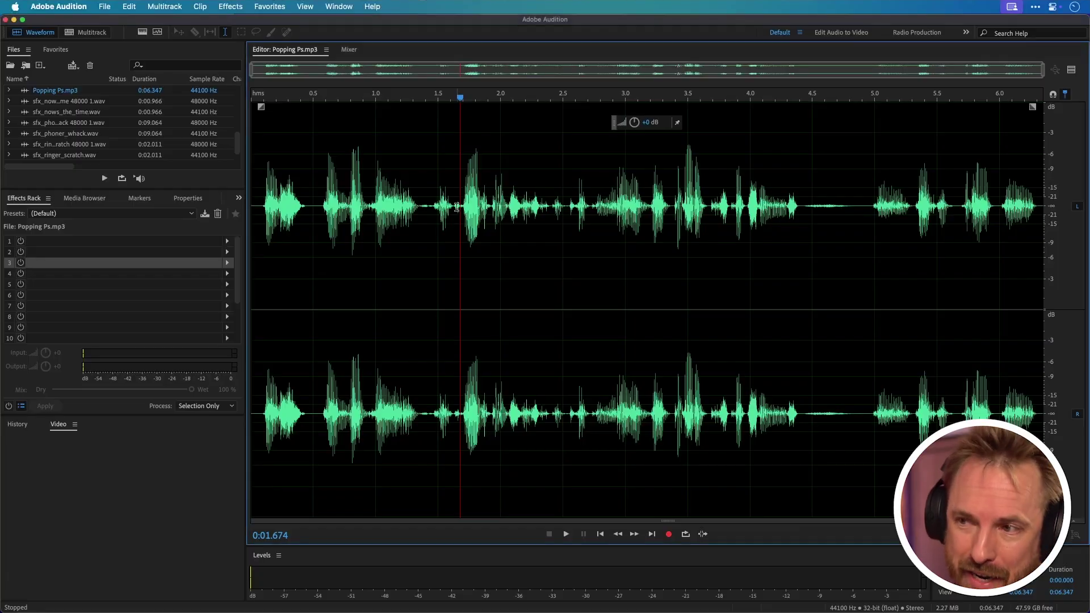
{"action": "left_click", "coordinate": [456, 207]}
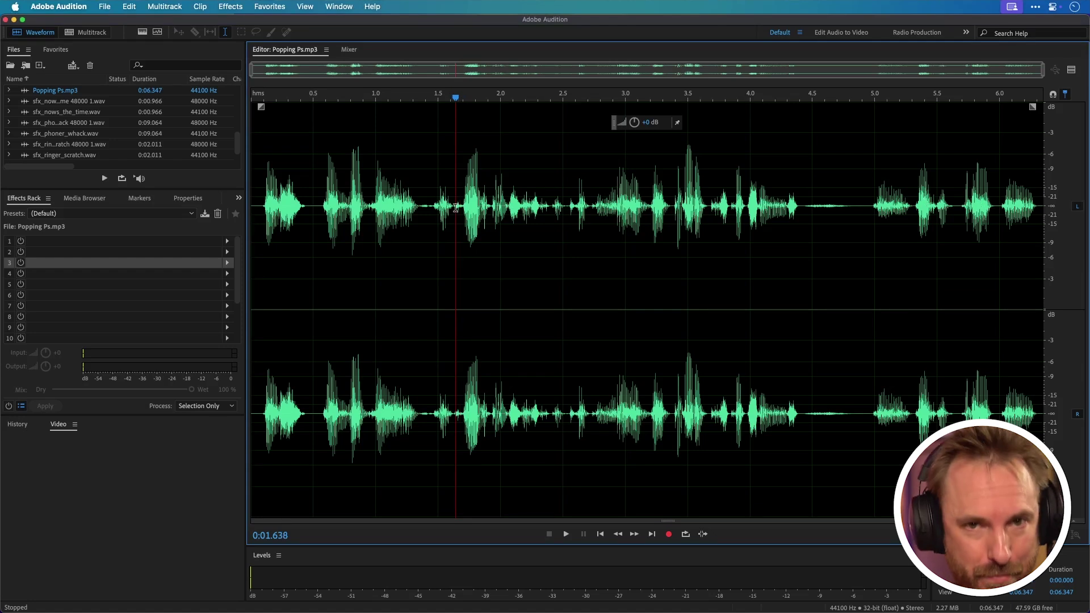
{"action": "key", "text": "space"}
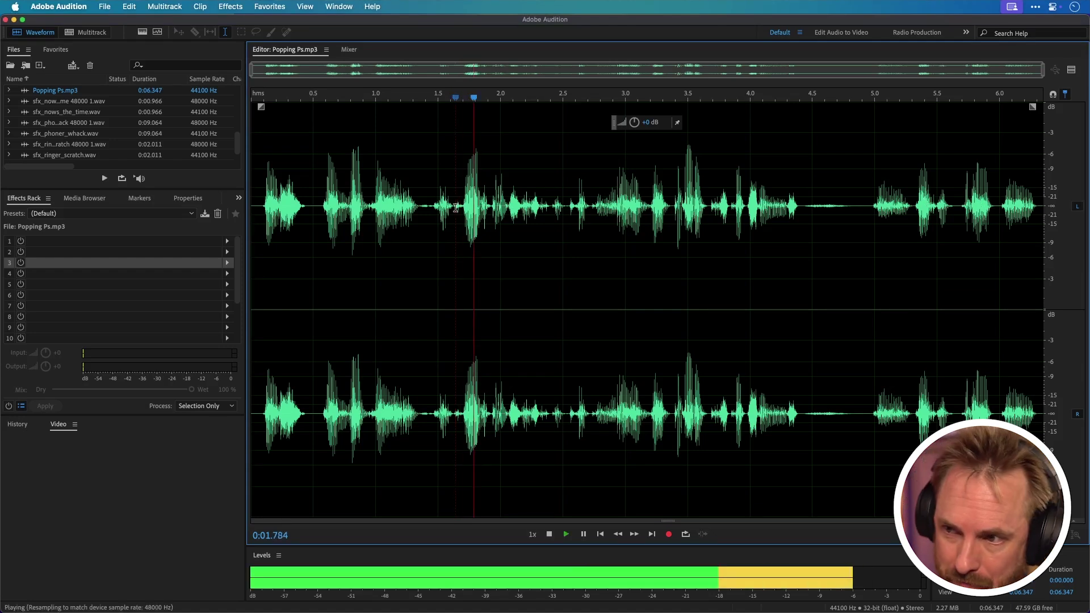
{"action": "key", "text": "space"}
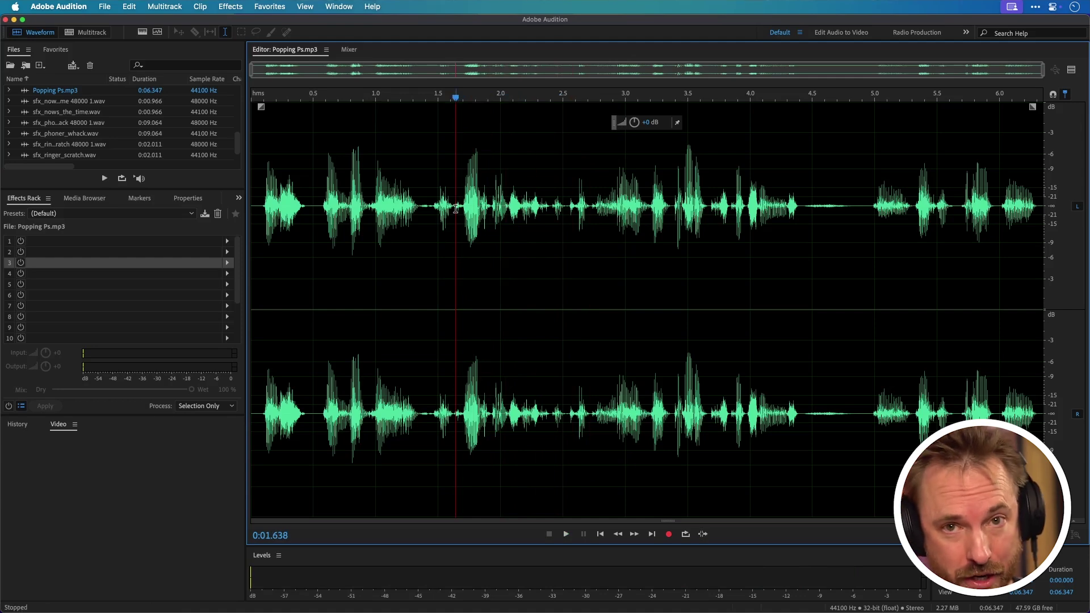
- Show the spectral frequency display for Popping Ps.mp3 and play the passage from 1.638 s
{"action": "key", "text": "shift+d"}
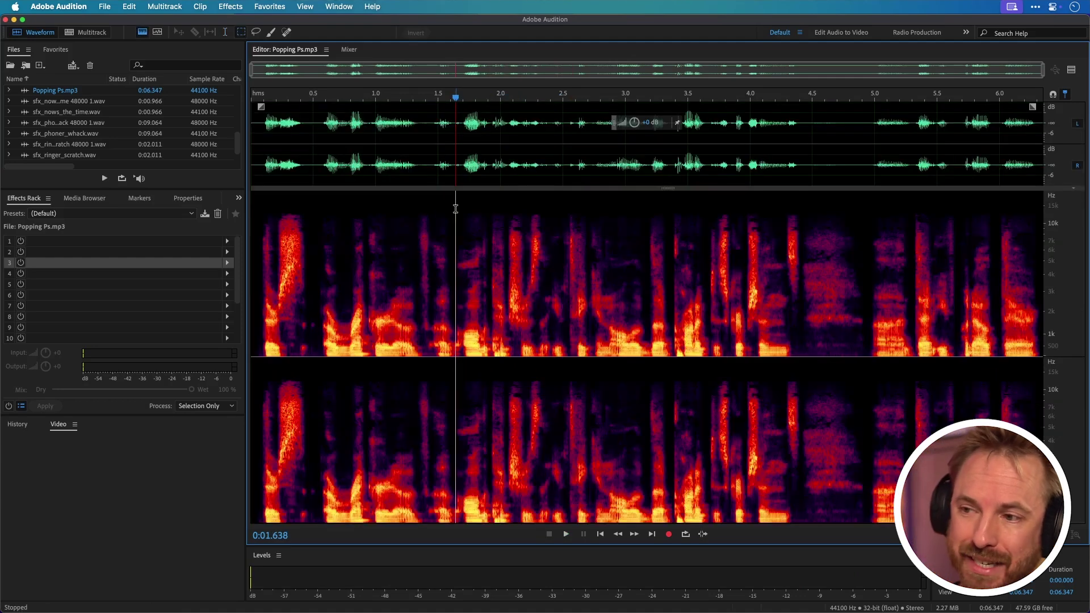
{"action": "key", "text": "space"}
{"action": "key", "text": "space"}
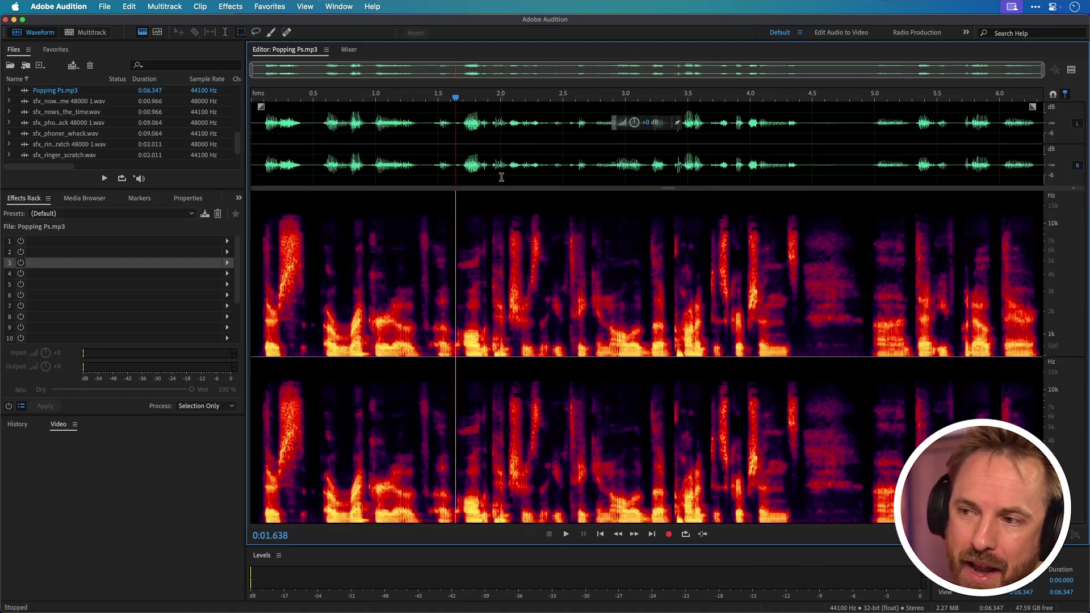
{"action": "scroll", "coordinate": [502, 176], "scroll_direction": "up", "scroll_amount": 5}
{"action": "key", "text": "space"}
{"action": "key", "text": "space"}
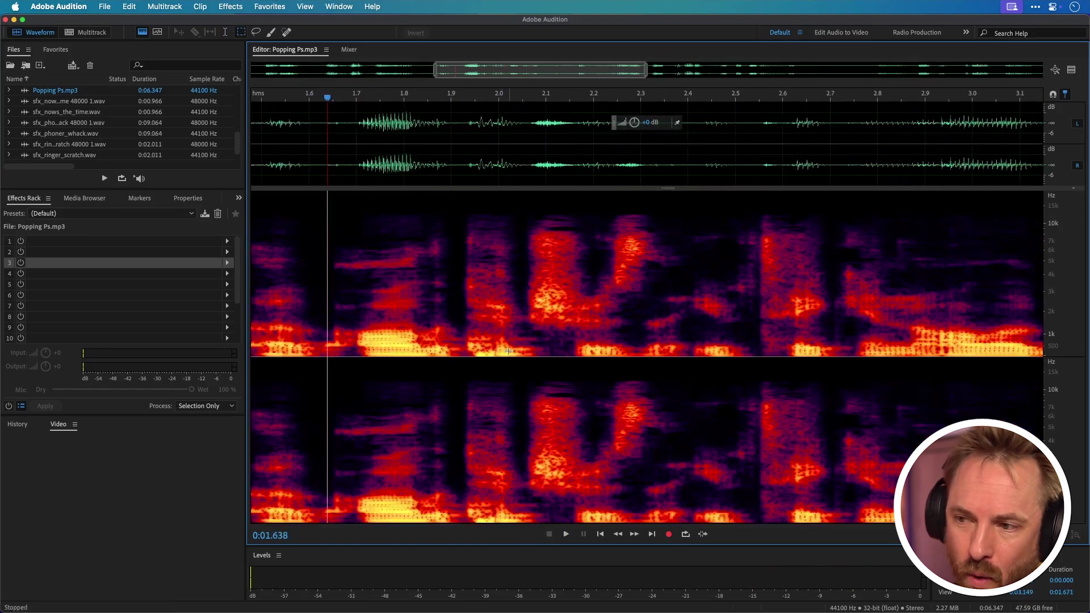
- Select the low-frequency pop from about 1.94 s to 2.08 s and play it alone, and replay the passage from 1.710 s
{"action": "left_click_drag", "start_coordinate": [536, 337], "coordinate": [470, 370]}
{"action": "key", "text": "space"}
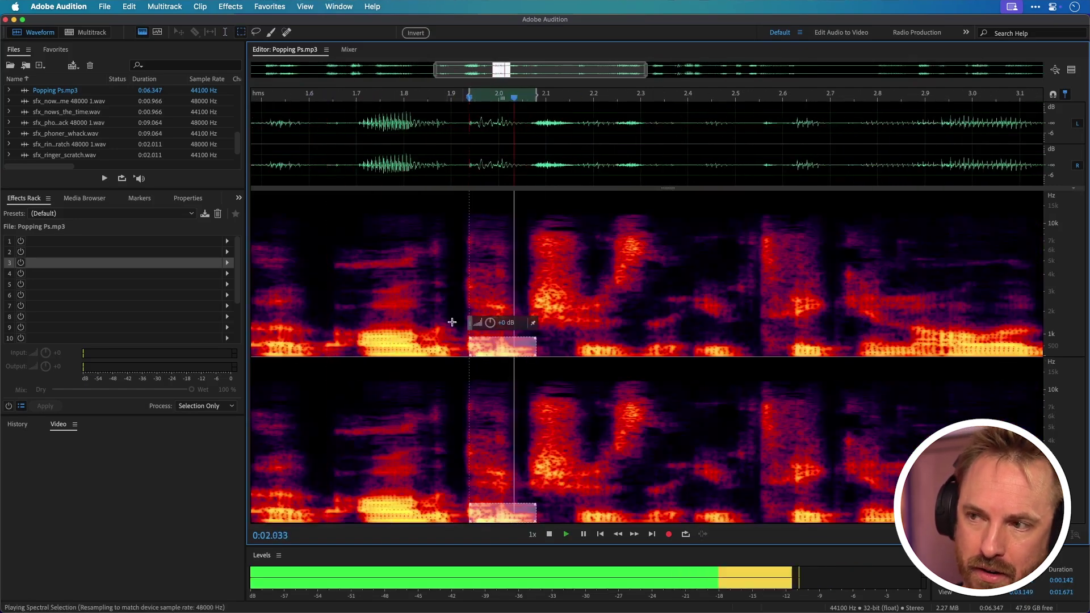
{"action": "left_click", "coordinate": [365, 166]}
{"action": "key", "text": "space"}
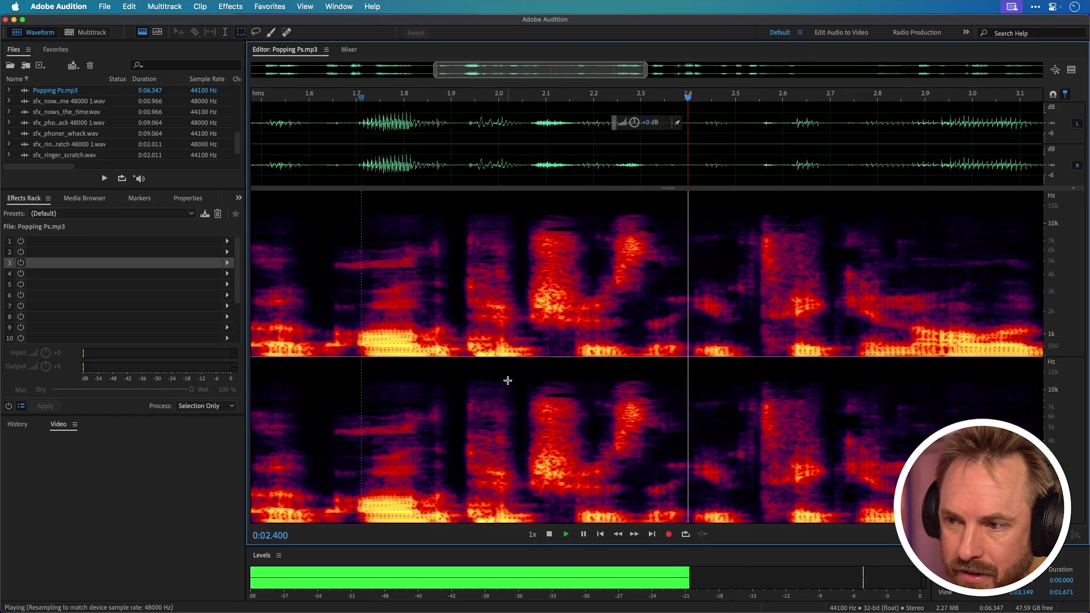
{"action": "key", "text": "space"}
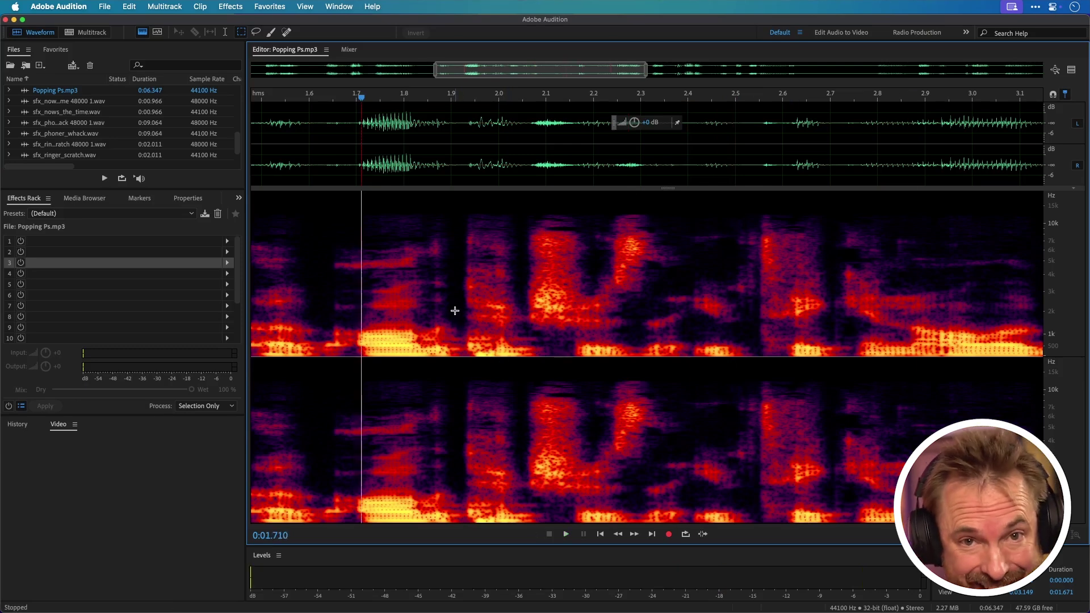
- Heal the low-frequency pop near 1.95 s with a 61 px Spot Healing Brush and play the passage from about 1.68 s
{"action": "left_click", "coordinate": [292, 35]}
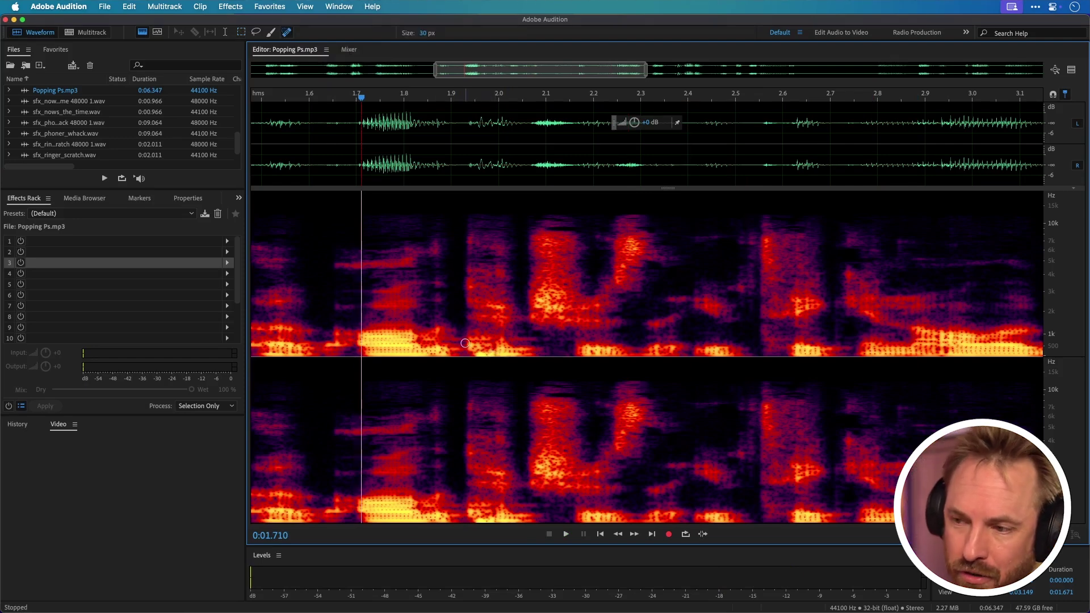
{"action": "key", "text": "bracketright"}
{"action": "mouse_move", "coordinate": [484, 347]}
{"action": "left_mouse_down"}
{"action": "mouse_move", "coordinate": [517, 353]}
{"action": "mouse_move", "coordinate": [474, 349]}
{"action": "mouse_move", "coordinate": [493, 345]}
{"action": "mouse_move", "coordinate": [505, 350]}
{"action": "mouse_move", "coordinate": [476, 357]}
{"action": "left_mouse_up"}
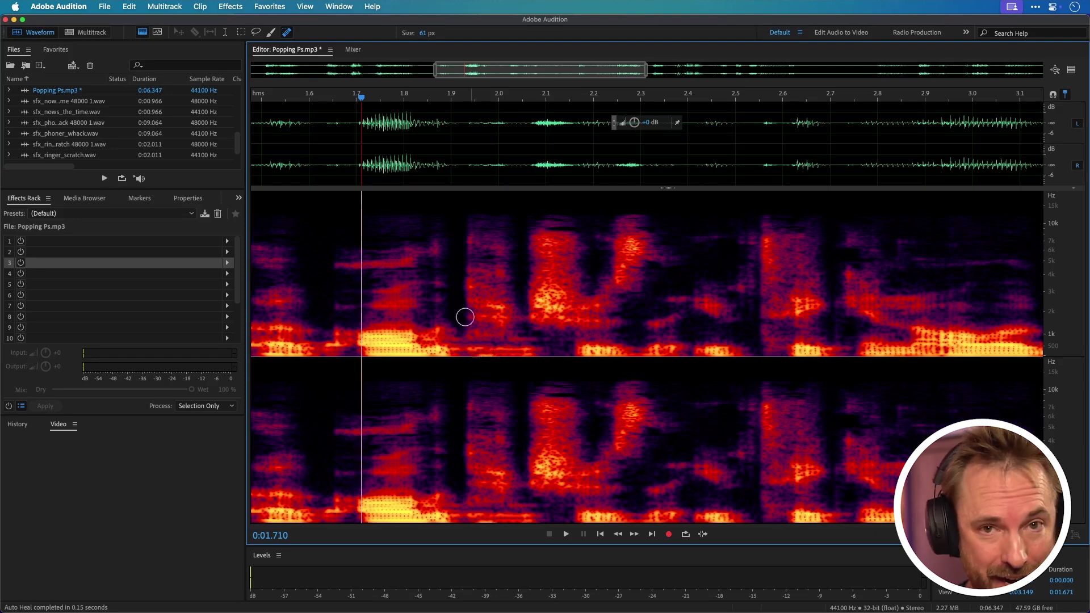
{"action": "left_click", "coordinate": [345, 165]}
{"action": "key", "text": "space"}
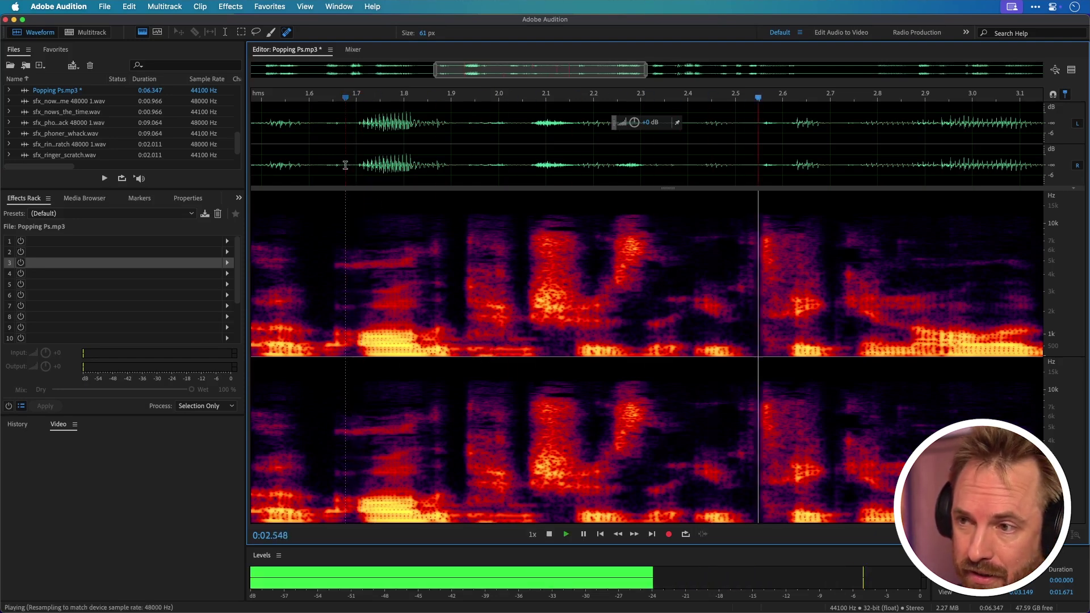
{"action": "key", "text": "space"}
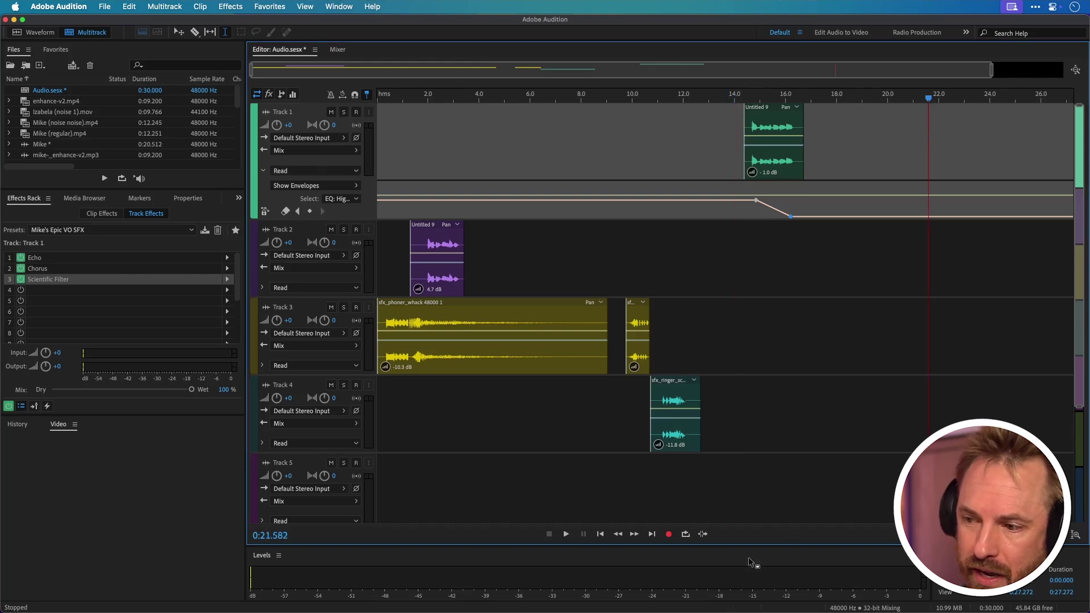
- Record a take on Track 1 from about 18 s, dropping markers at about 28.6 s and 31.1 s, and disarm the track
{"action": "left_click", "coordinate": [669, 534]}
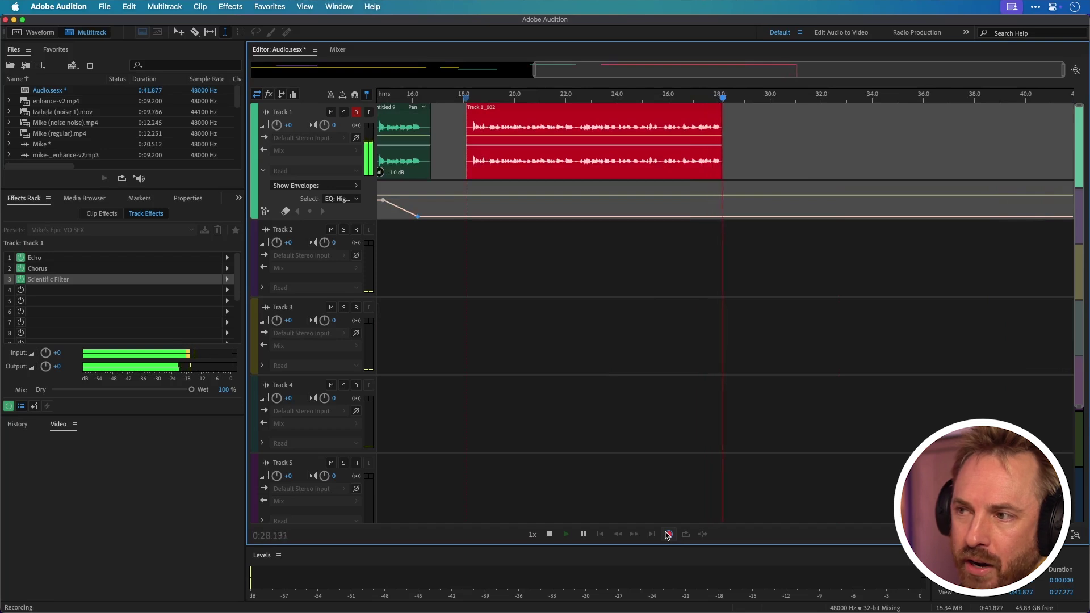
{"action": "key", "text": "m"}
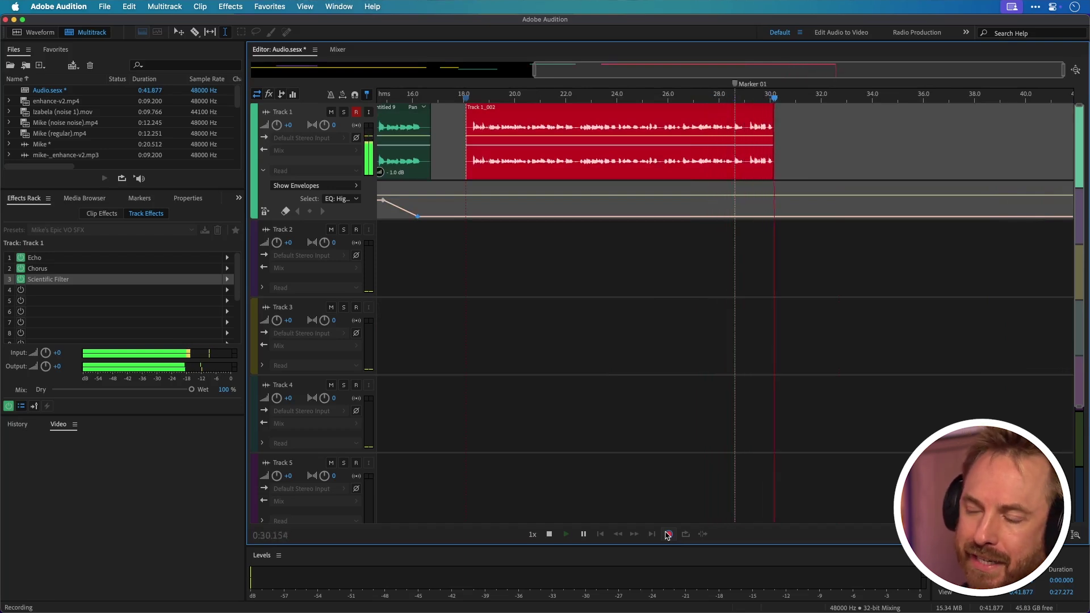
{"action": "key", "text": "m"}
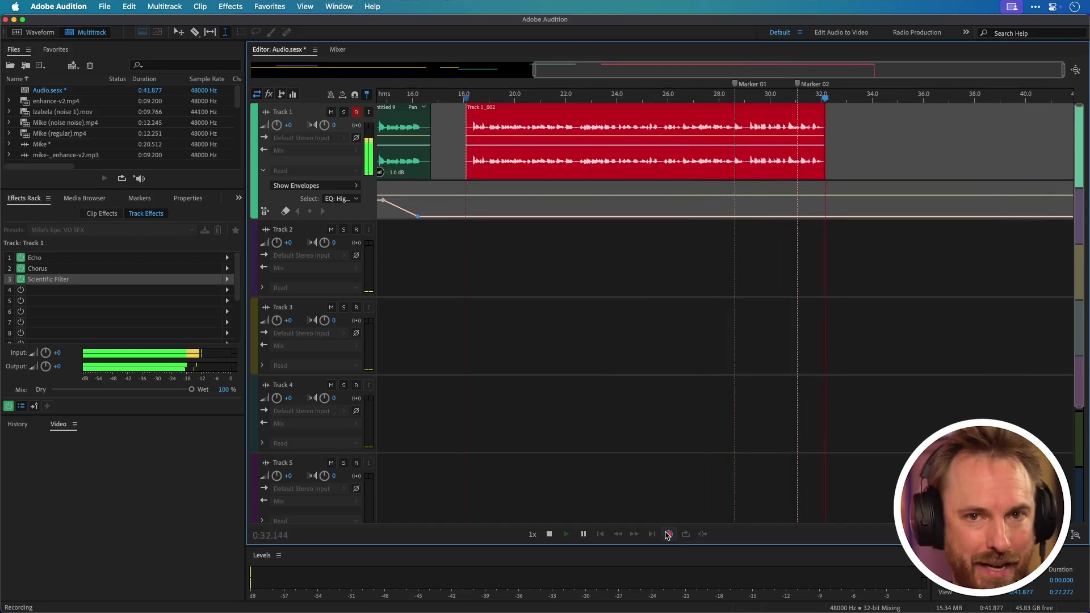
{"action": "left_click", "coordinate": [668, 534]}
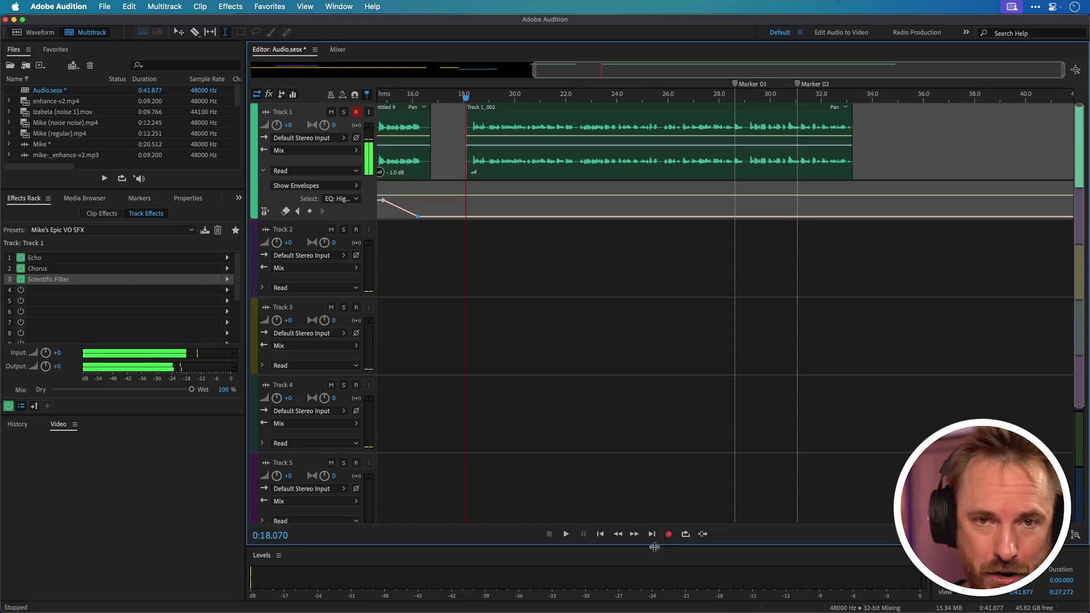
{"action": "left_click", "coordinate": [356, 112]}
- Add a marker at 0.511 s near the session's start and change its type to CD Track
{"action": "left_click_drag", "start_coordinate": [433, 95], "coordinate": [363, 105]}
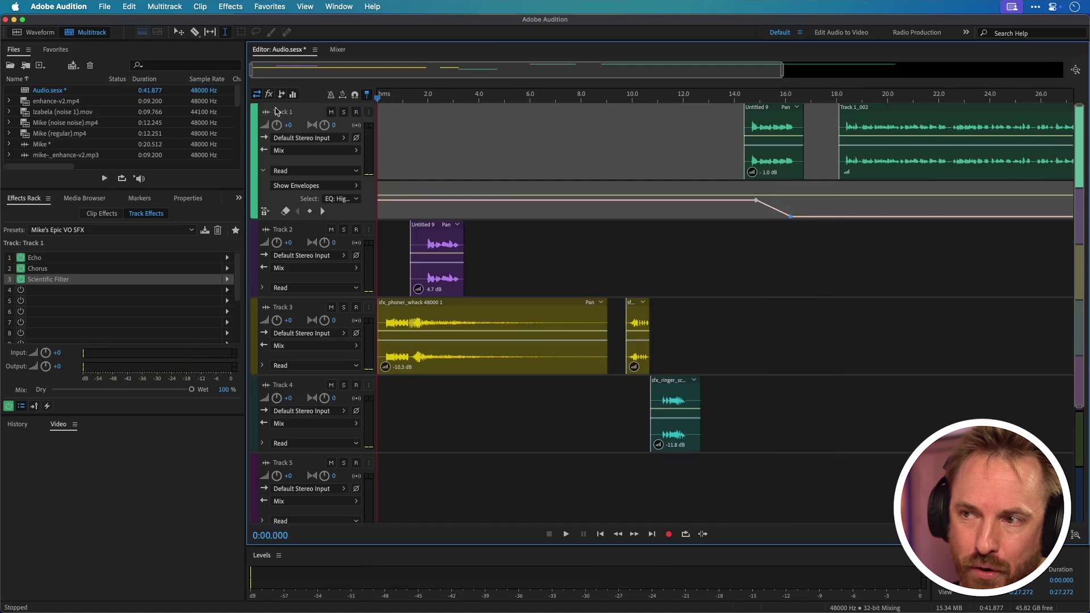
{"action": "left_click", "coordinate": [390, 108]}
{"action": "key", "text": "m"}
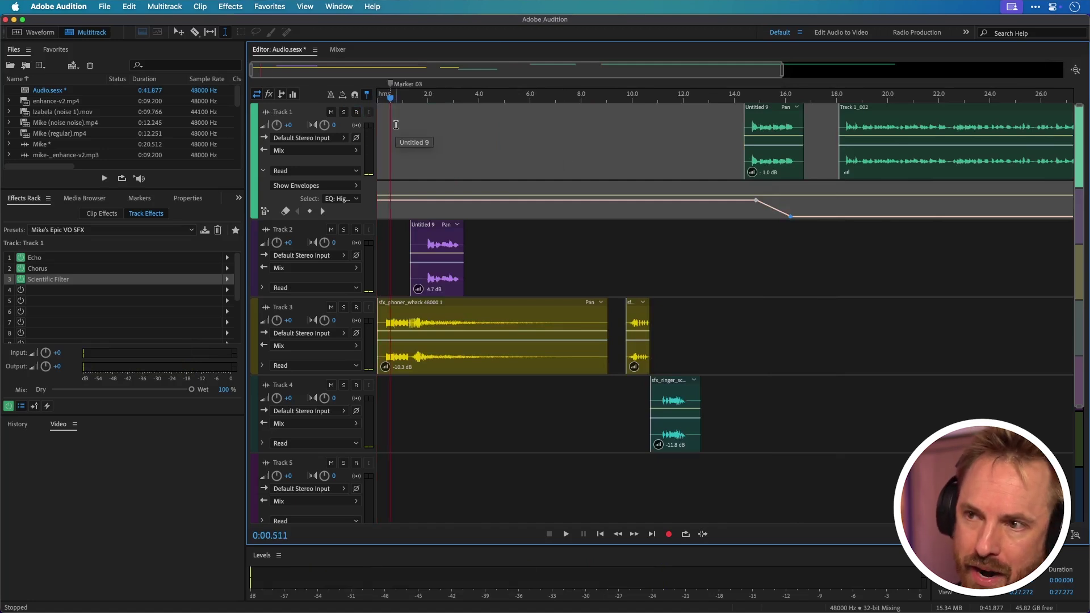
{"action": "right_click", "coordinate": [390, 86]}
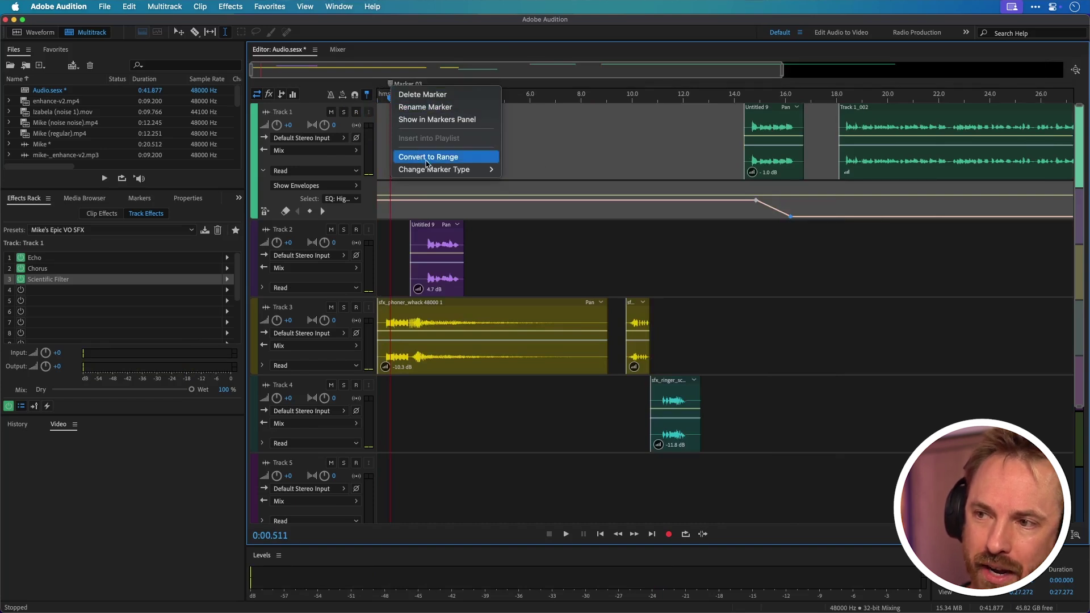
{"action": "mouse_move", "coordinate": [429, 168]}
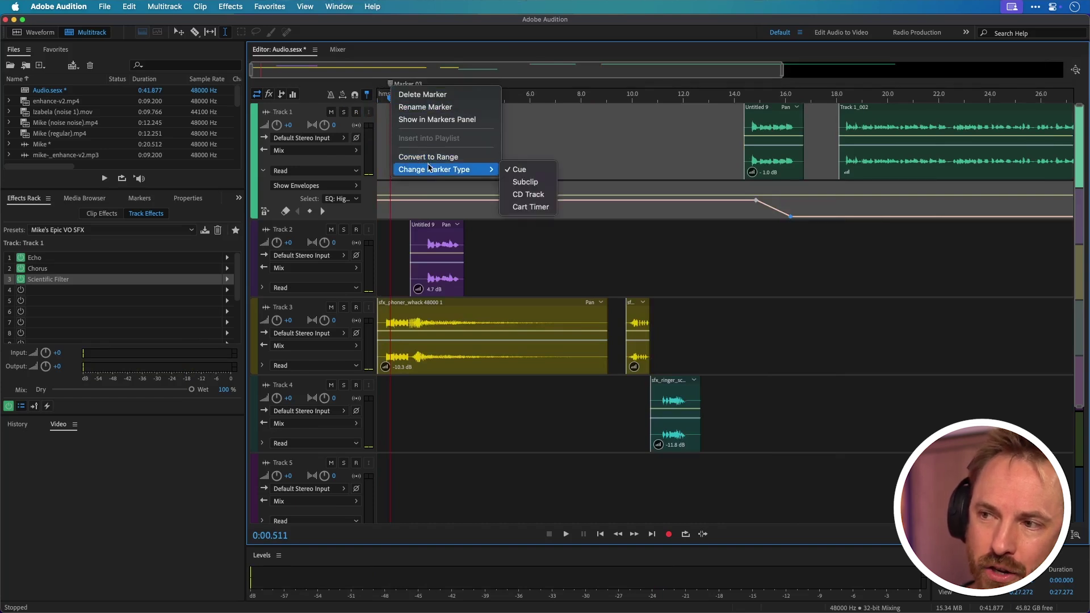
{"action": "left_click", "coordinate": [528, 195]}
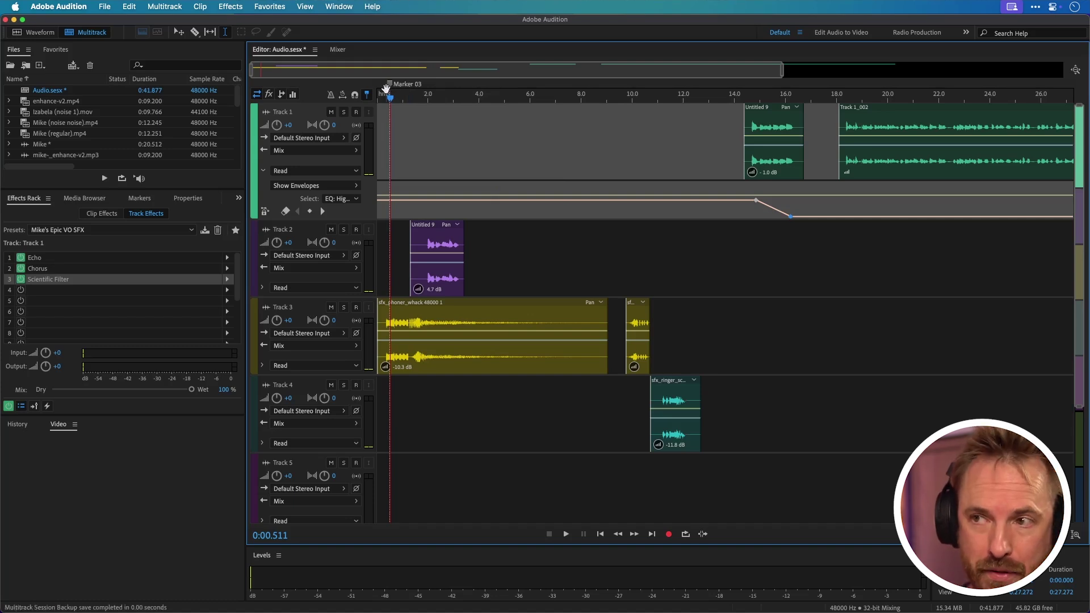
- Turn the CD Track marker into a range from 0 s to about 12.5 s
{"action": "right_click", "coordinate": [390, 86]}
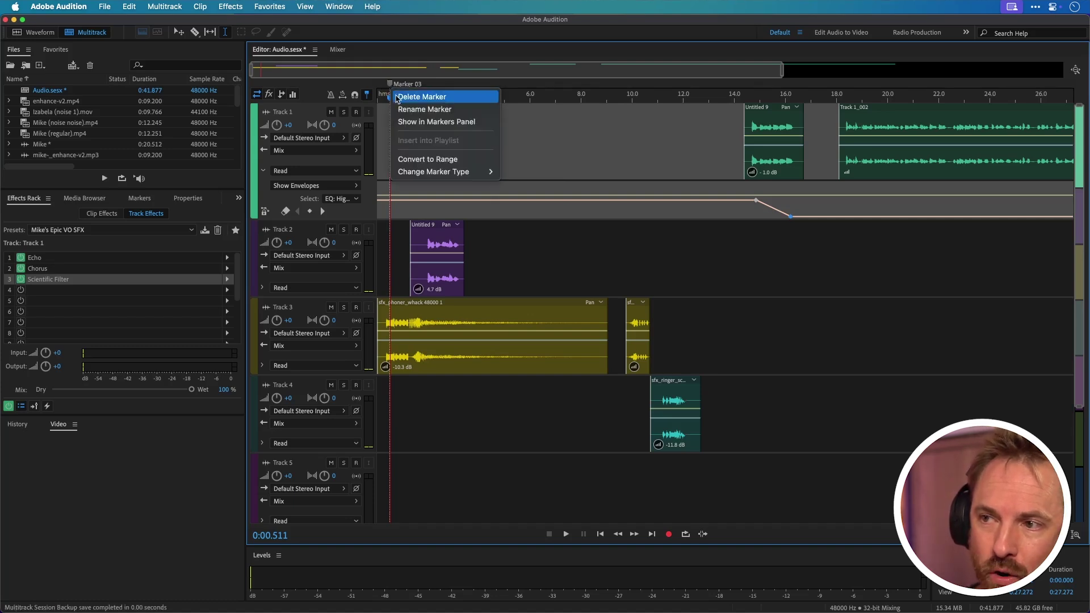
{"action": "key", "text": "Escape"}
{"action": "left_click_drag", "start_coordinate": [391, 85], "coordinate": [699, 91]}
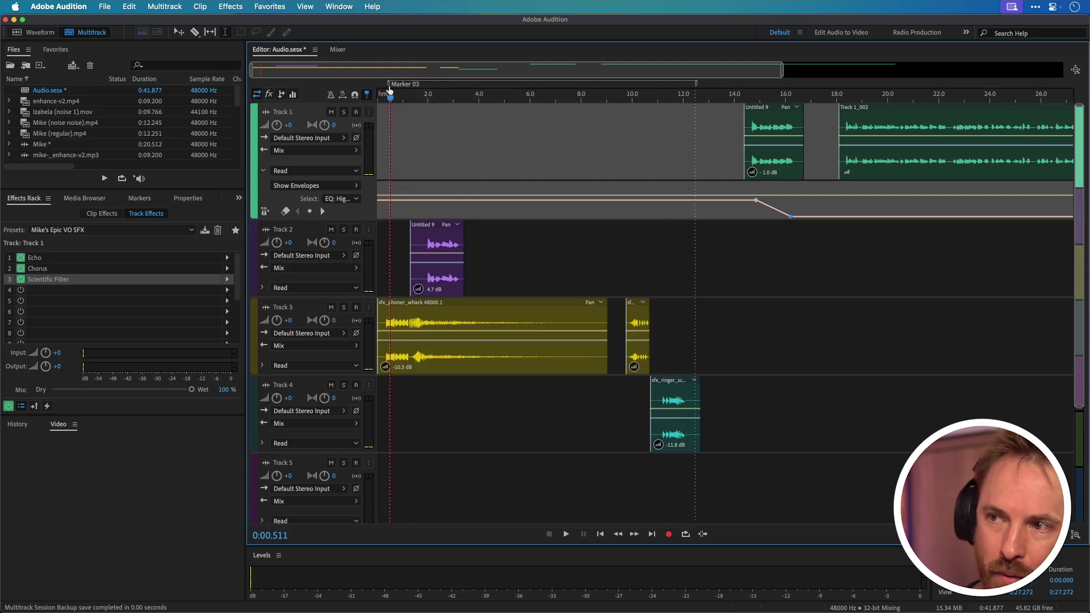
{"action": "left_click_drag", "start_coordinate": [389, 85], "coordinate": [381, 87]}
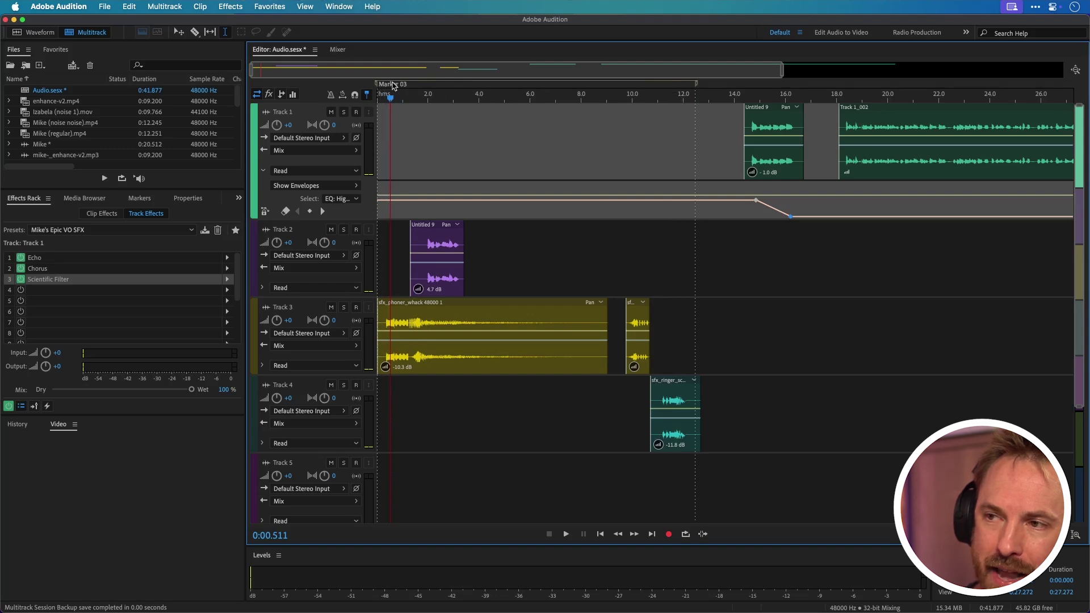
- Rename the CD Track range marker as Jingle
{"action": "right_click", "coordinate": [395, 86]}
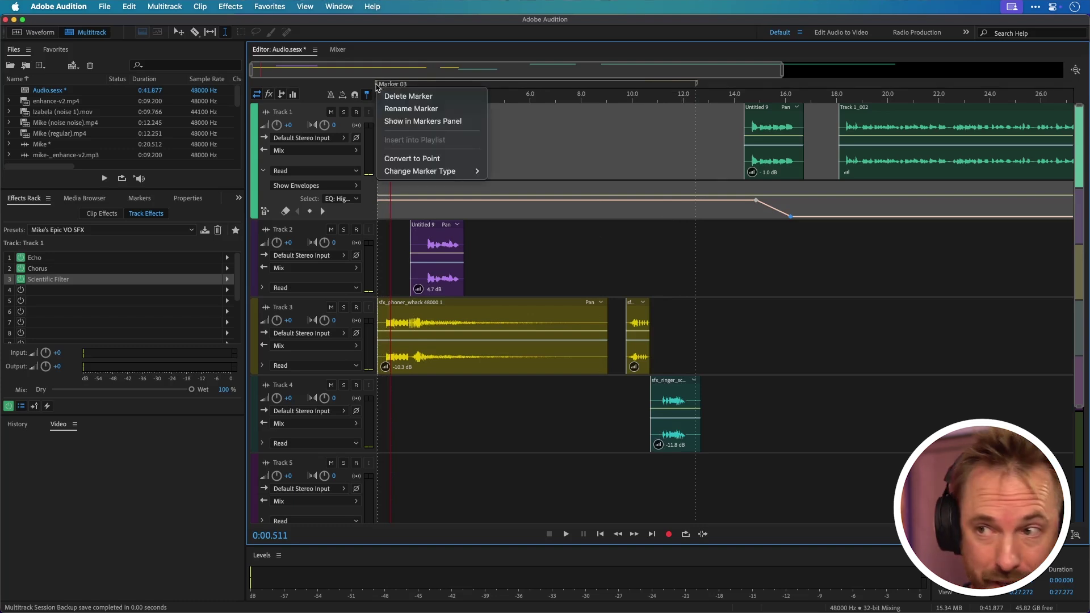
{"action": "left_click", "coordinate": [395, 111]}
{"action": "key", "text": "BackSpace"}
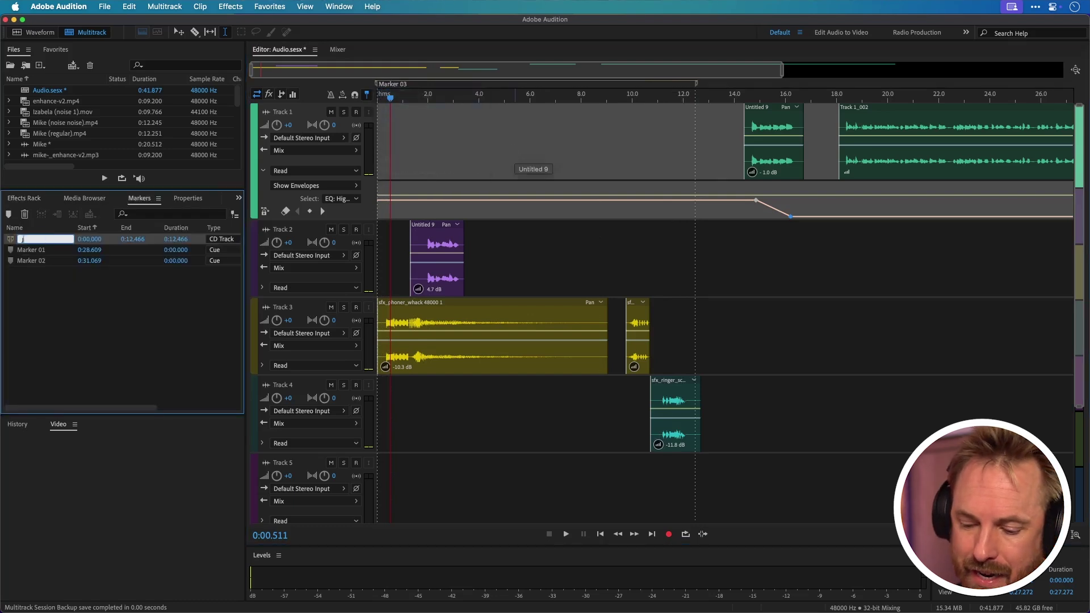
{"action": "type", "text": "Jingle"}
{"action": "key", "text": "Return"}
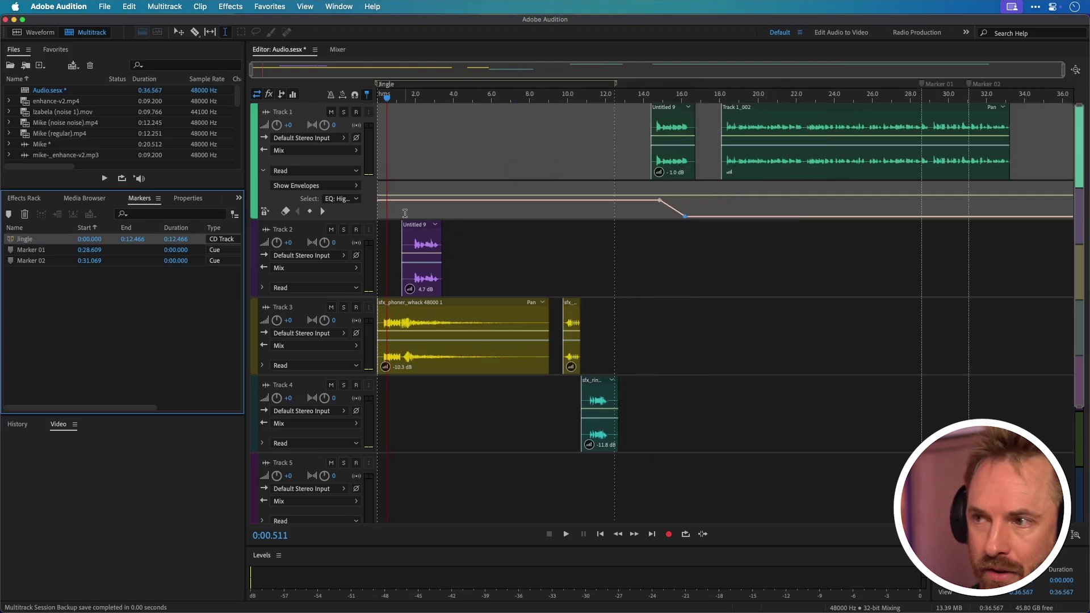